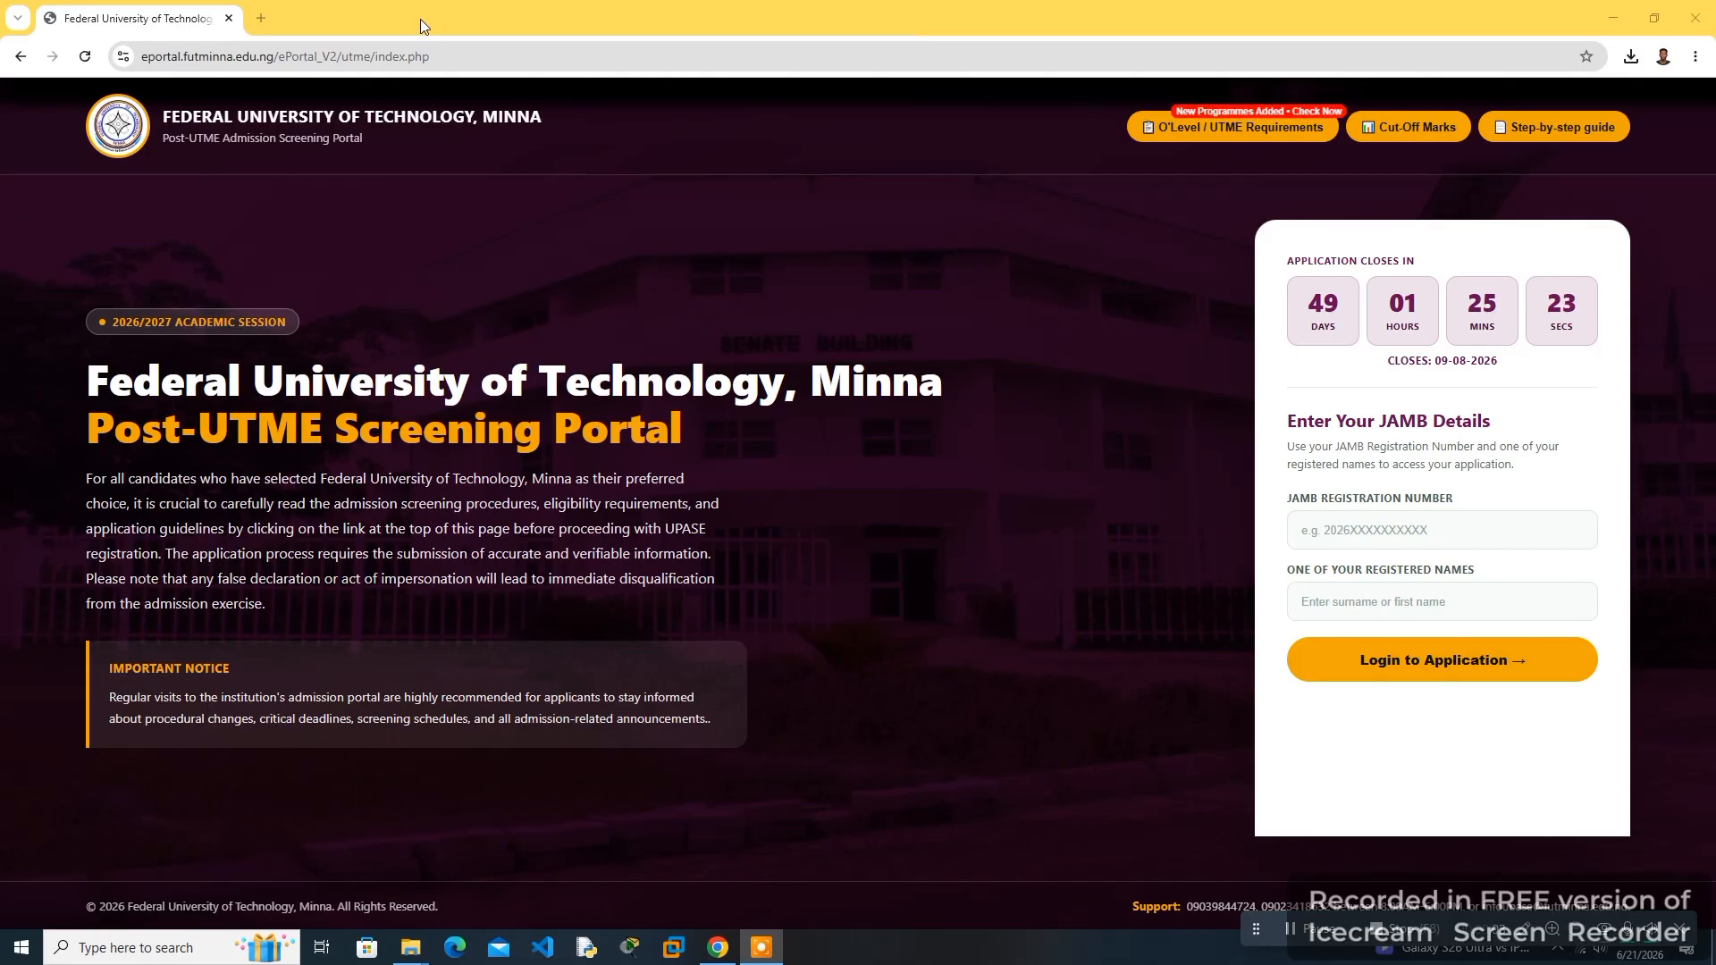
# - Highlight the portal's web address in the address bar to show the Post-UTME screening portal URL
pyautogui.doubleClick(443, 58)
pyautogui.moveTo(482, 57); pyautogui.dragTo(189, 67)
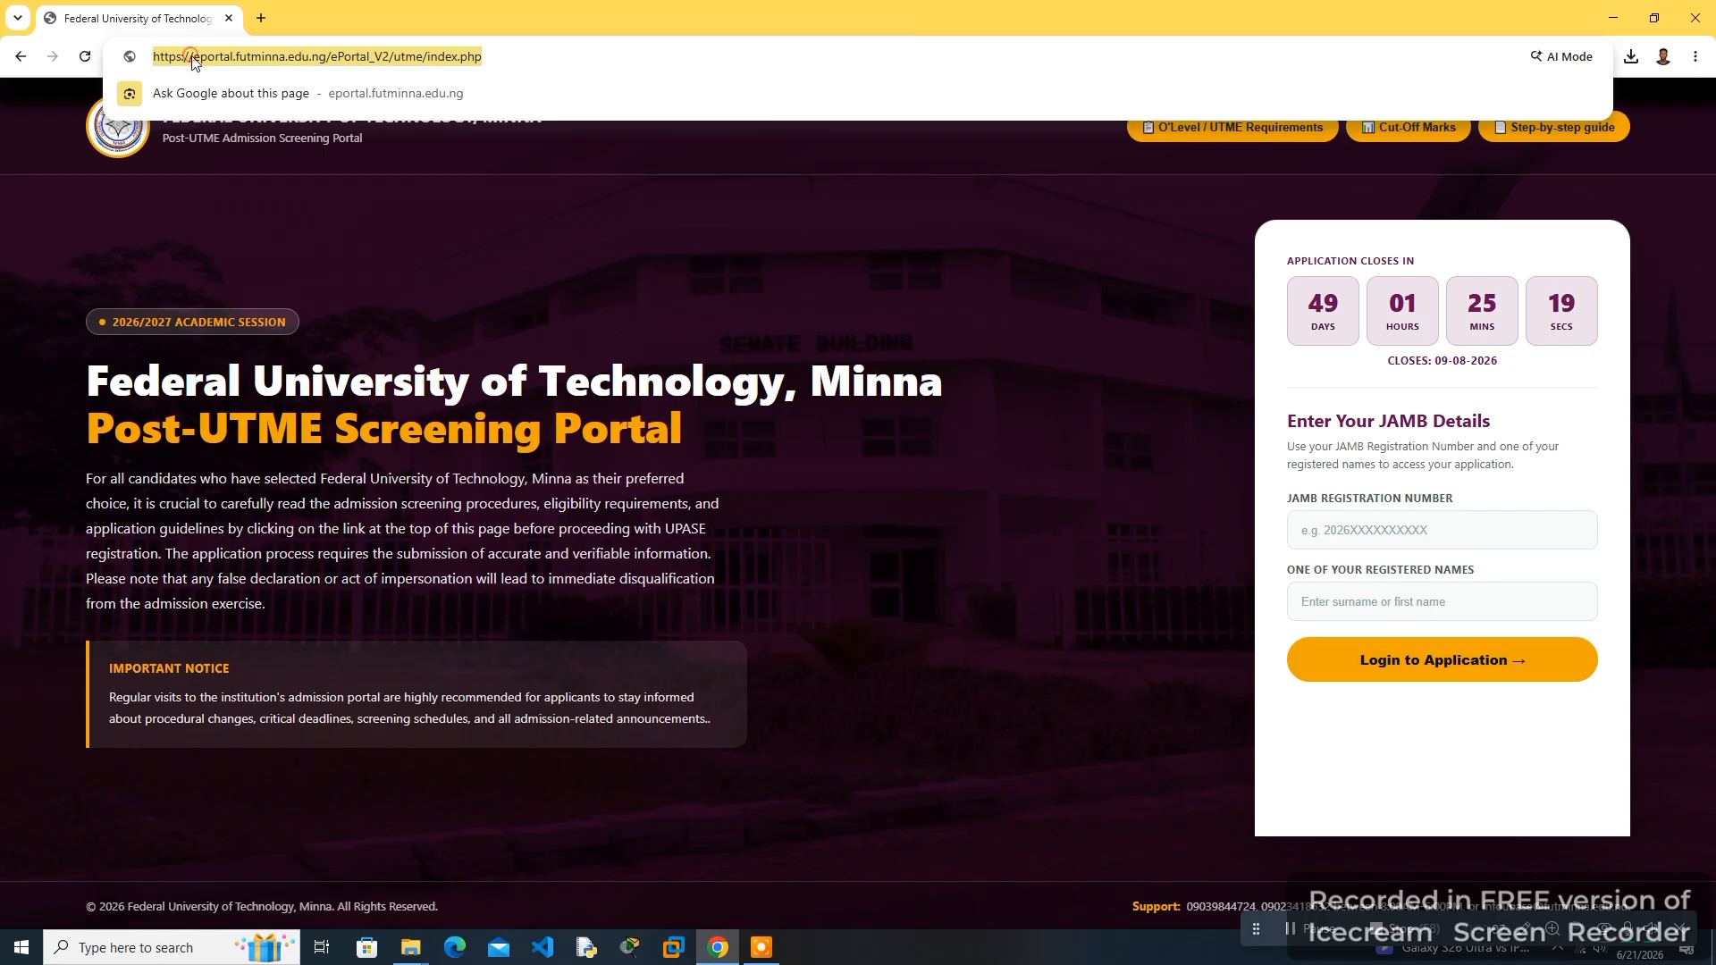
pyautogui.click(311, 159)
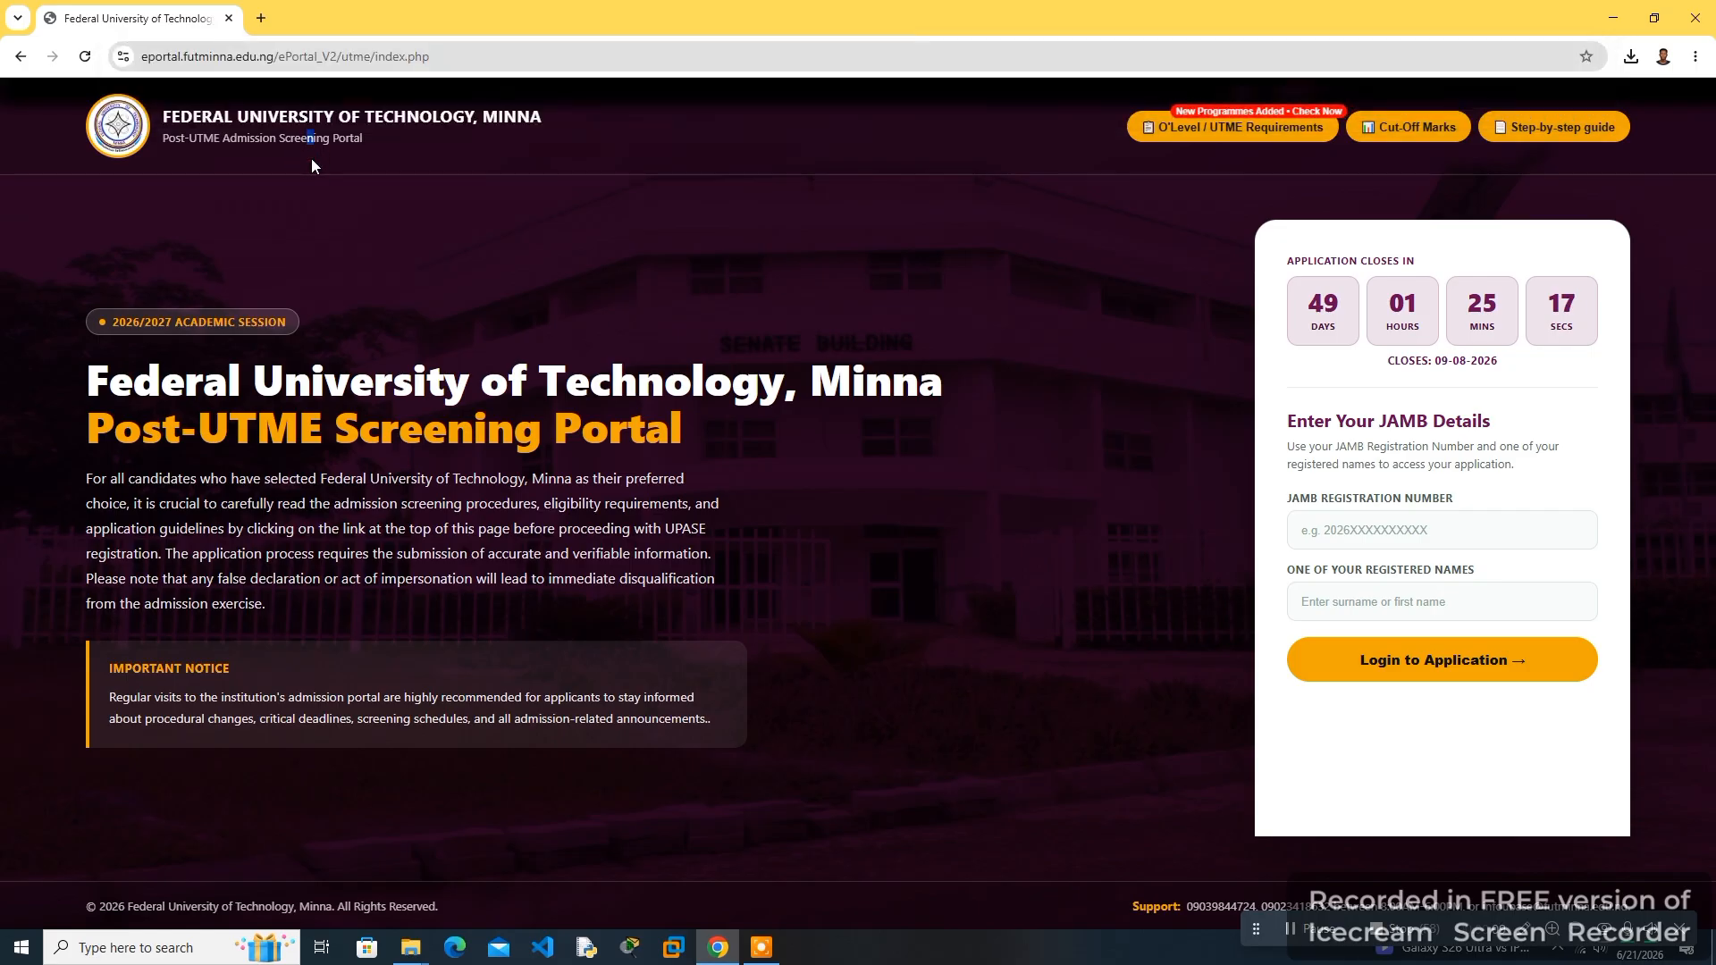
pyautogui.click(154, 112)
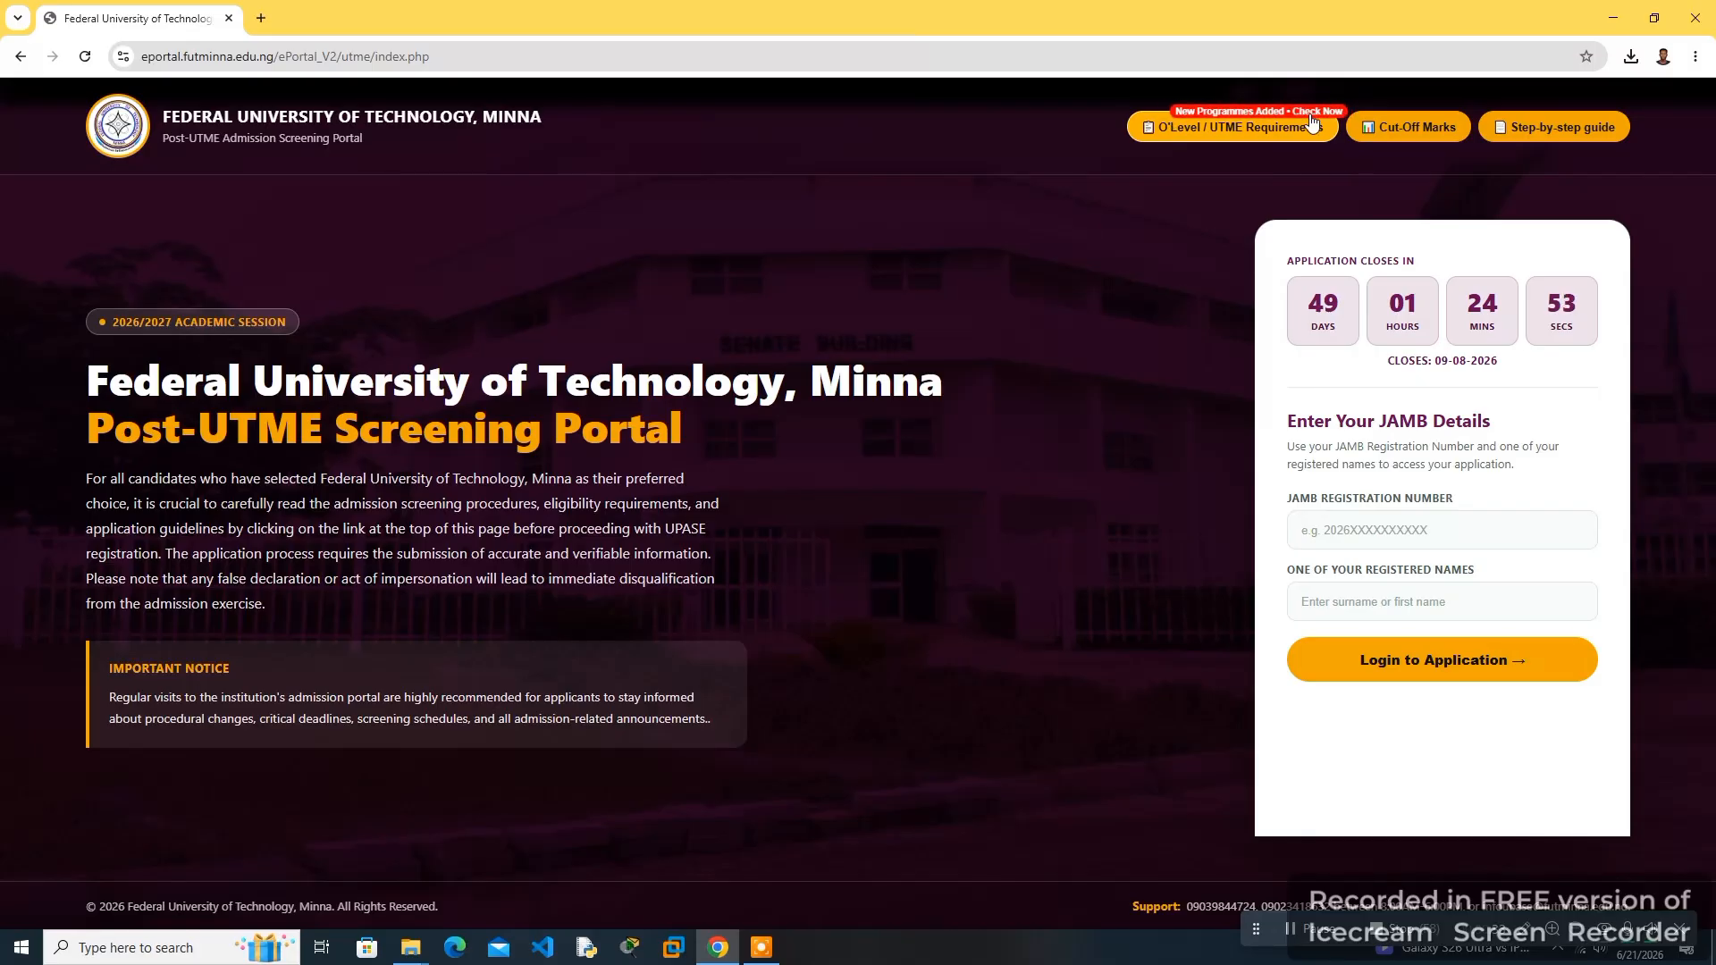
# - Open the O'Level / UTME Requirements table, scroll through the programme requirements and close it
pyautogui.click(1232, 134)
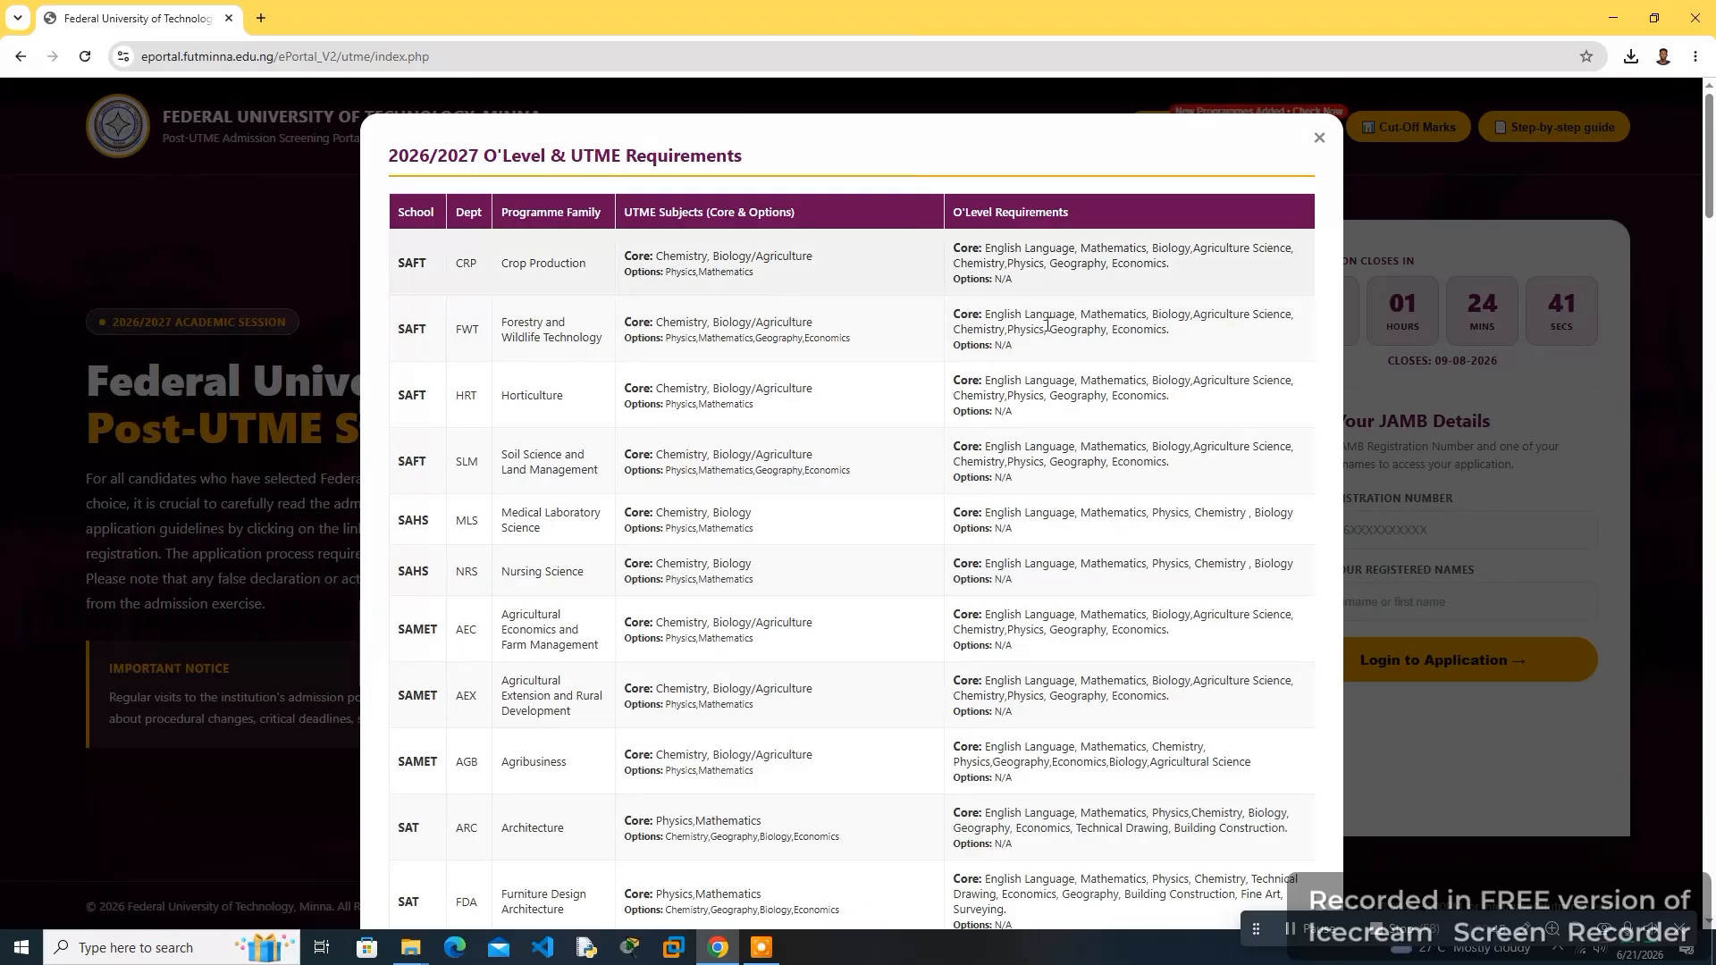
pyautogui.press('Escape')
pyautogui.scroll(-10, 828, 365)
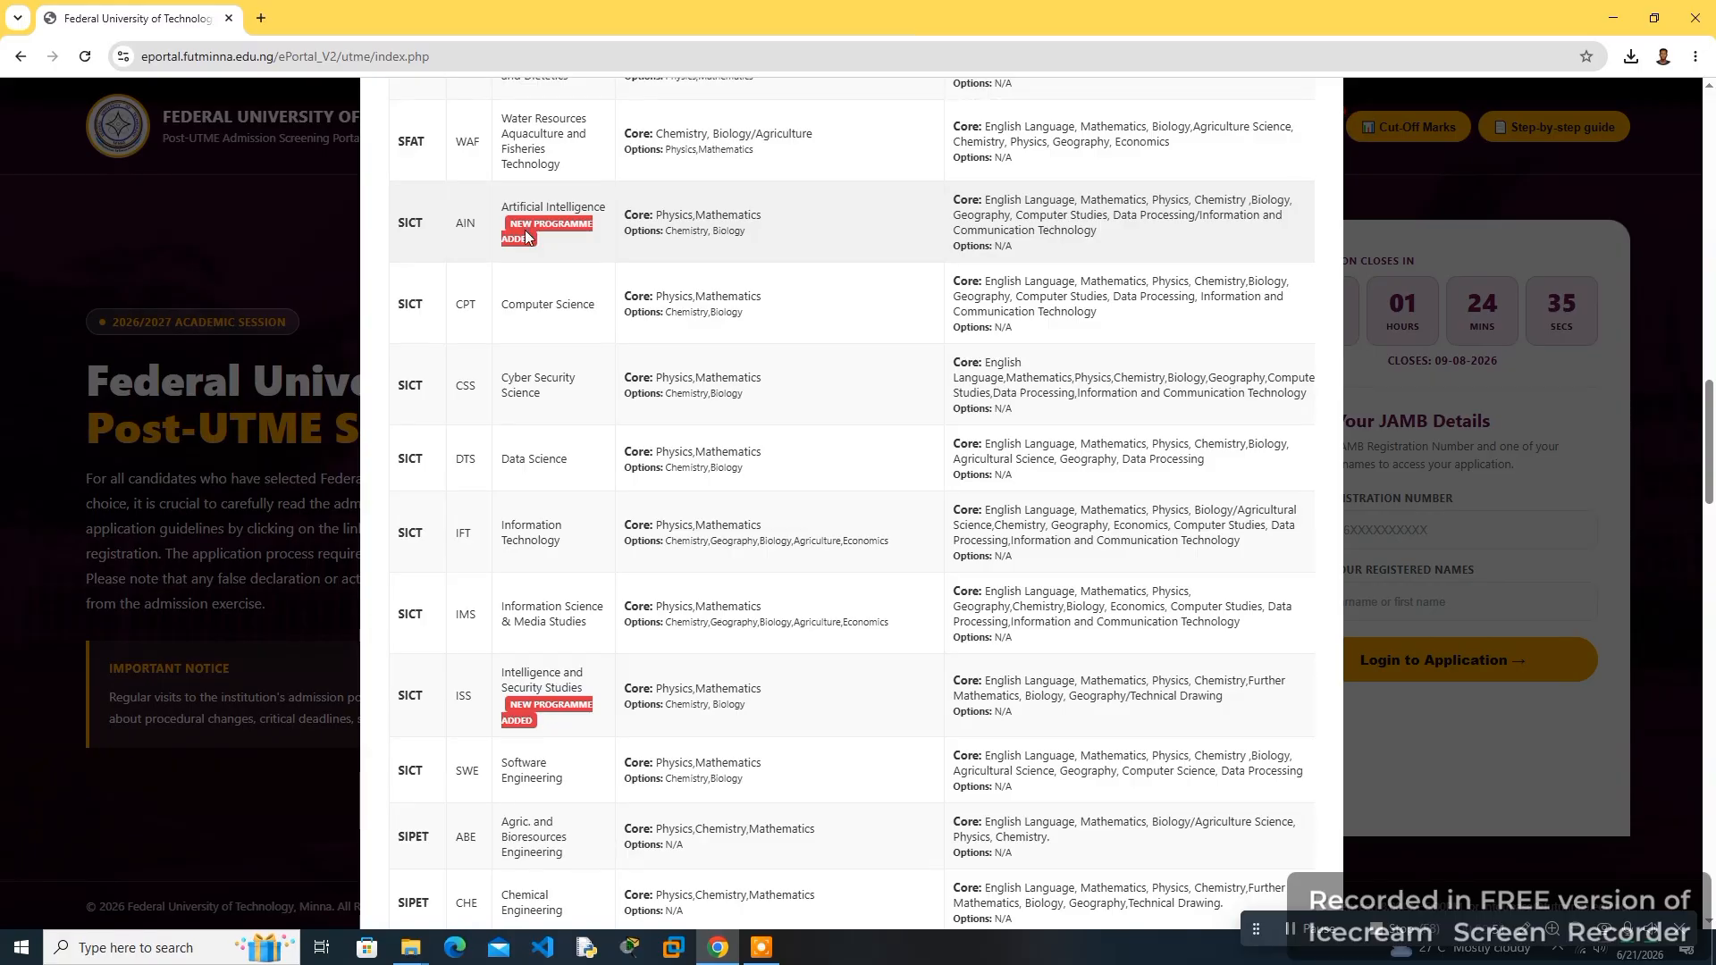
pyautogui.scroll(-2, 592, 518)
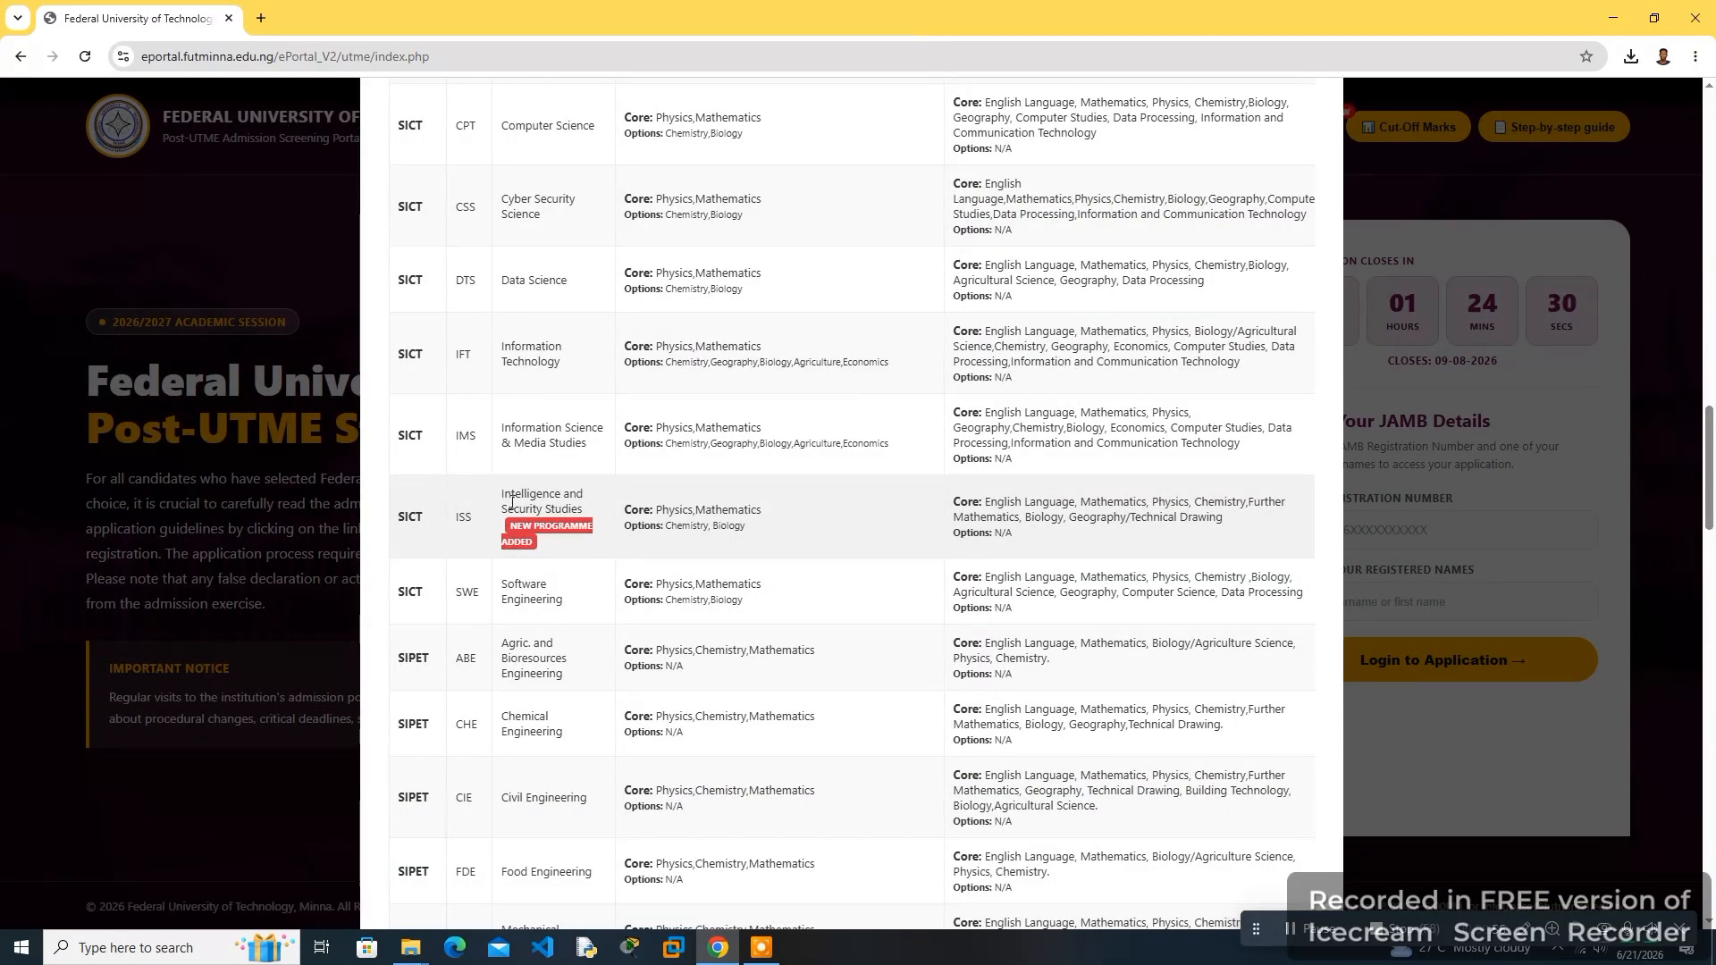
pyautogui.scroll(-7, 702, 572)
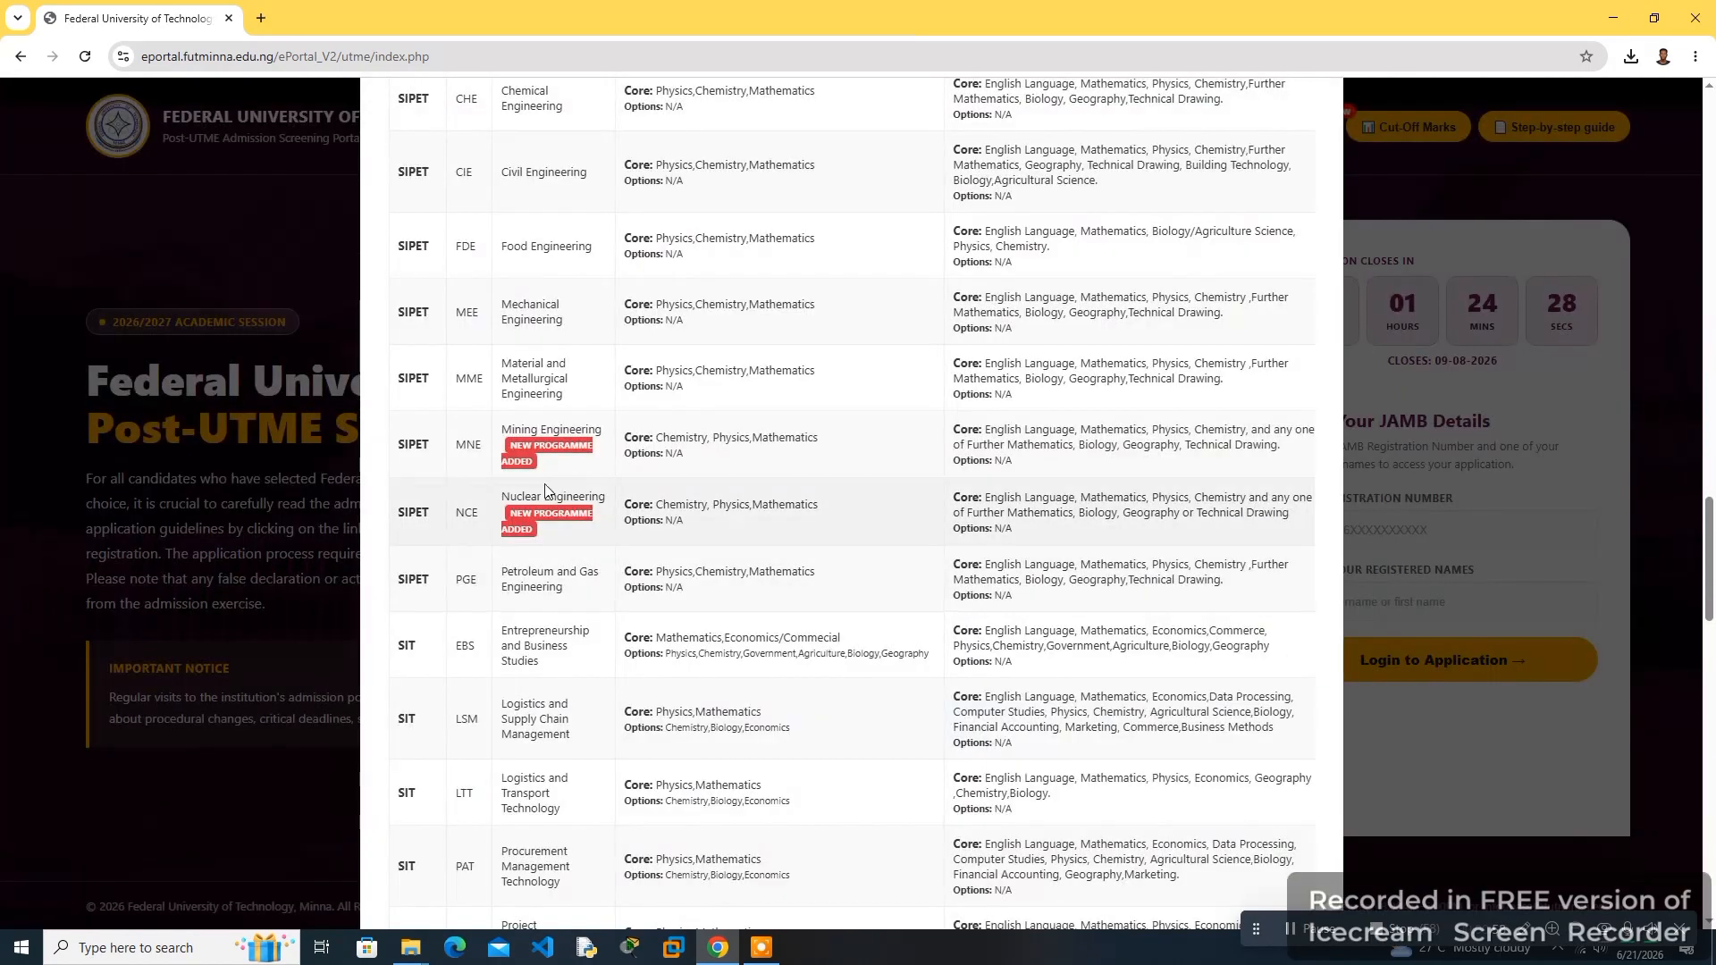
pyautogui.scroll(-8, 607, 541)
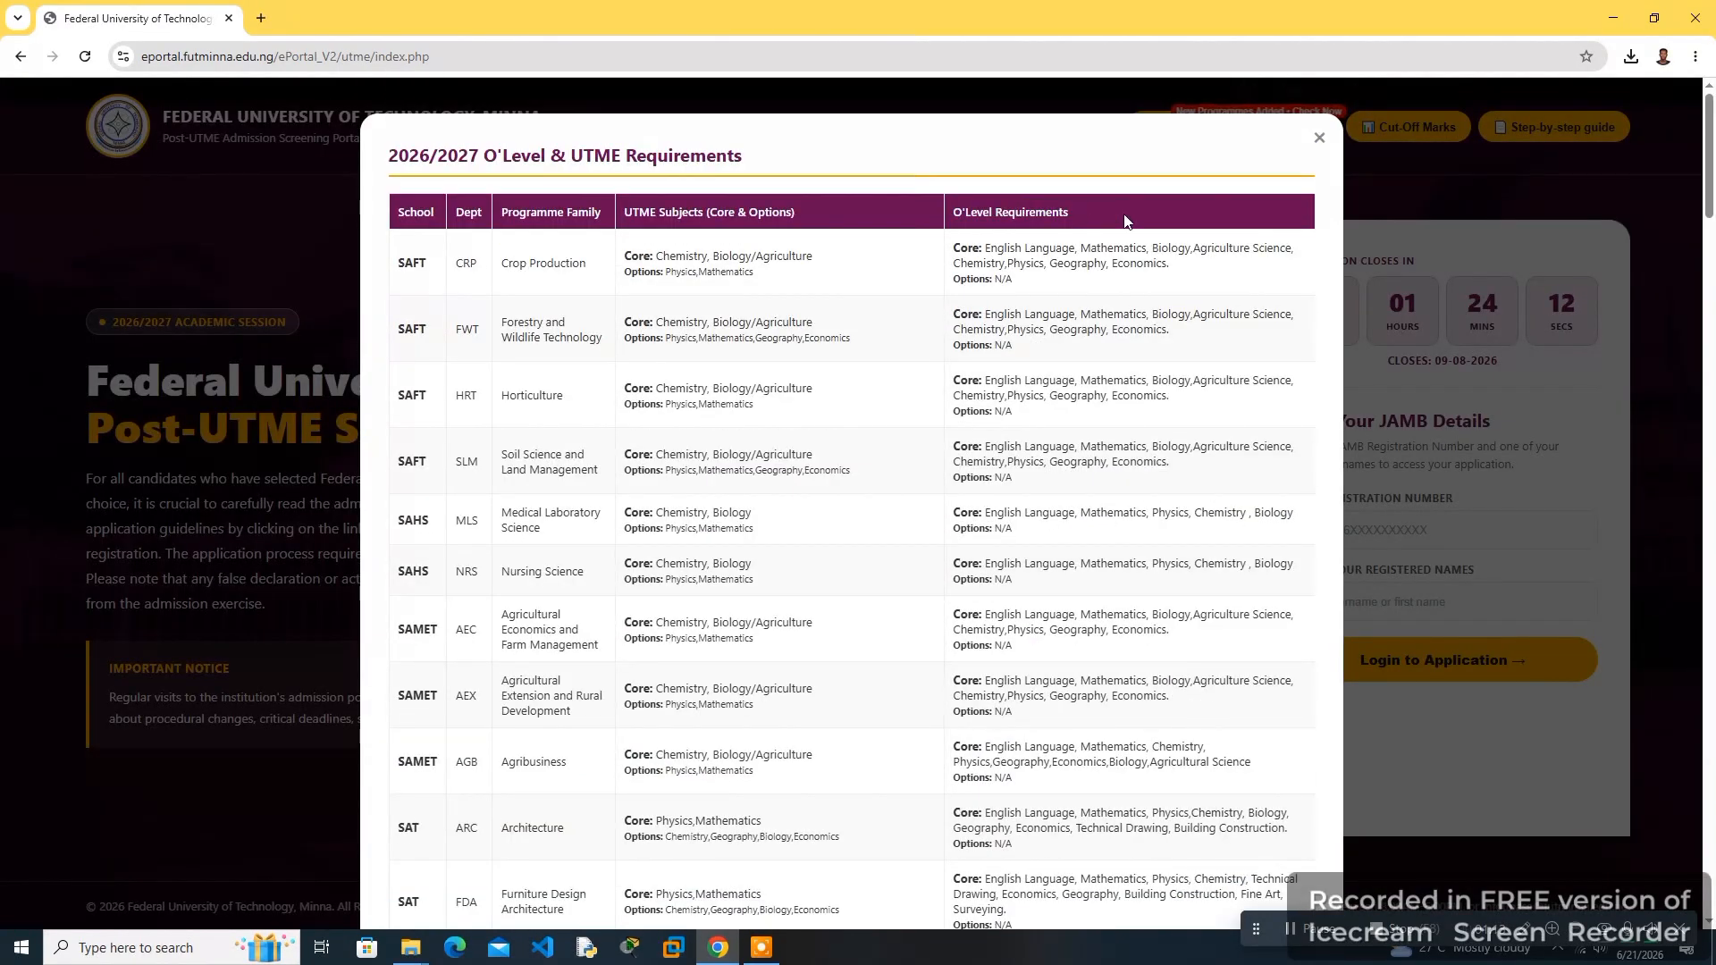
pyautogui.click(1319, 137)
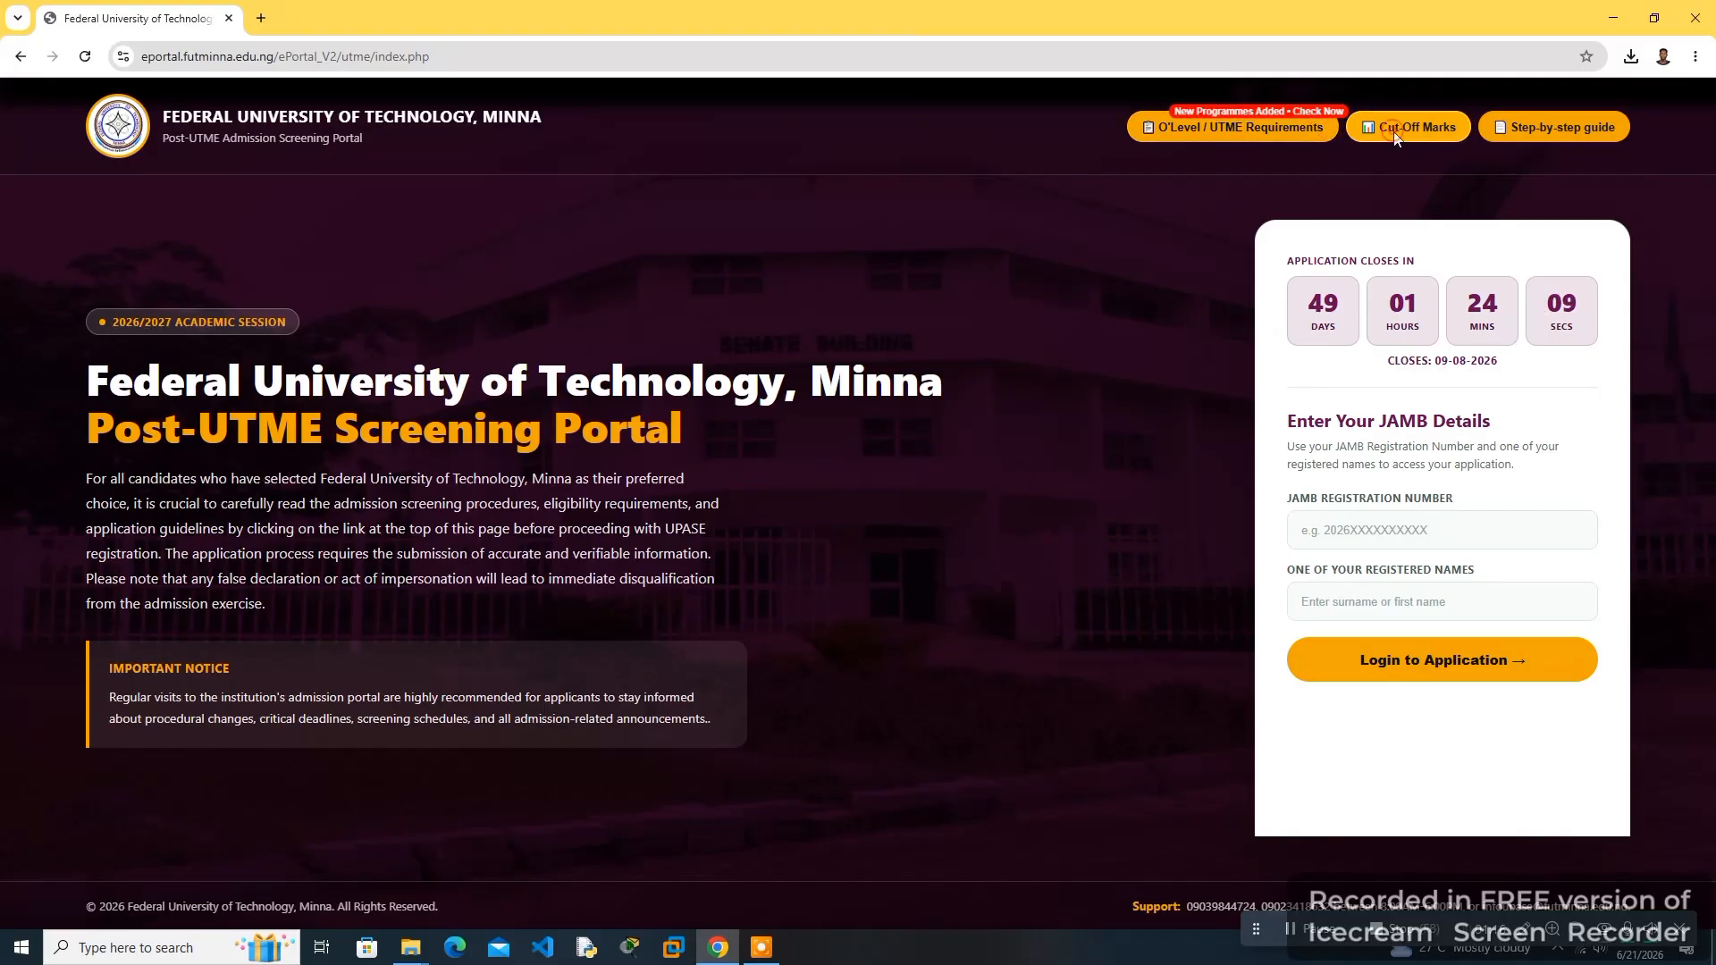
# - View the Cut-Off Marks table, then read through the step-by-step application guide and close it
pyautogui.click(1396, 133)
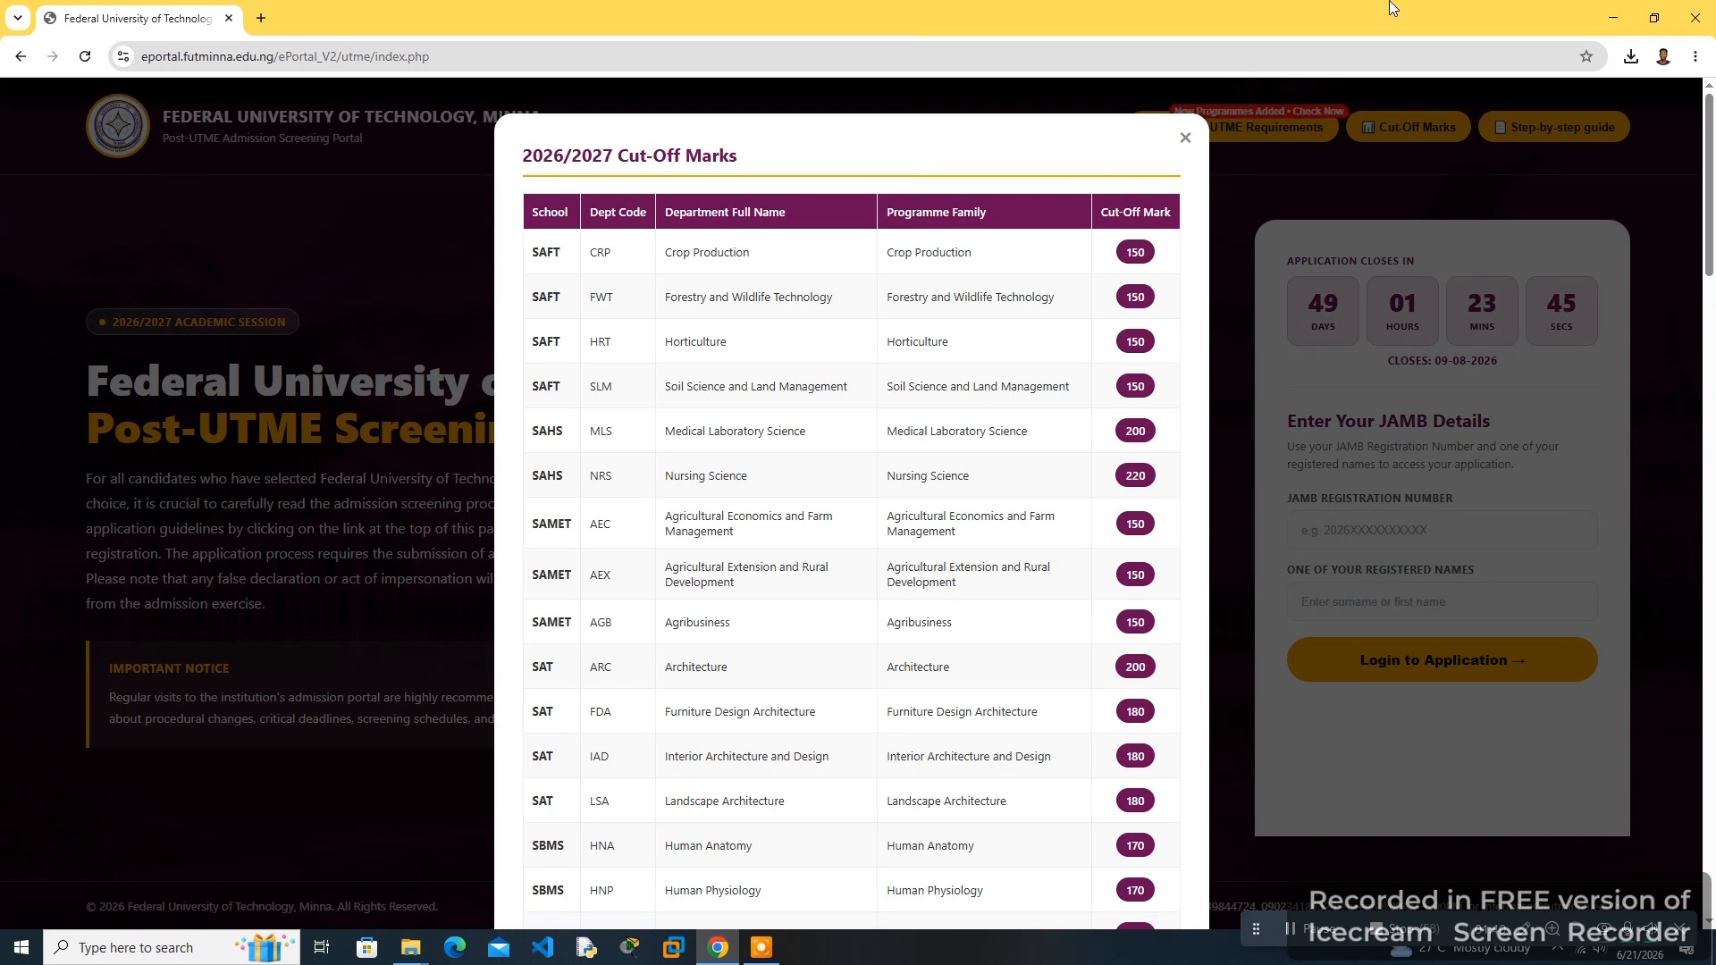
pyautogui.click(1518, 128)
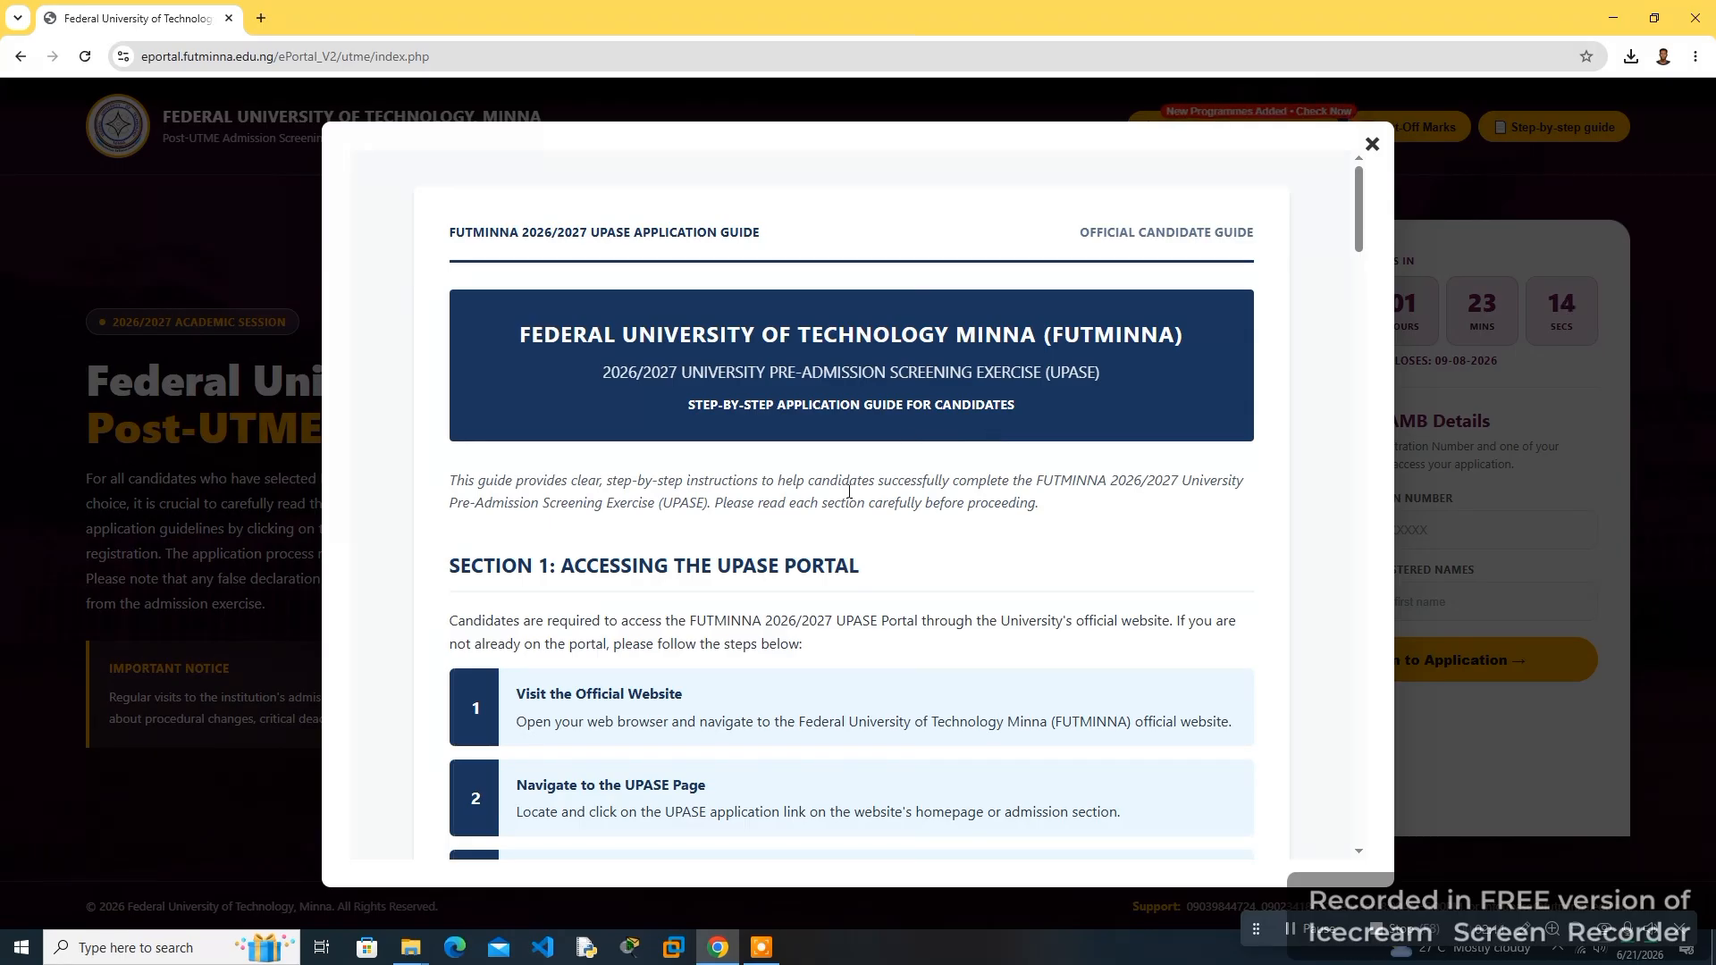
pyautogui.scroll(-4, 712, 487)
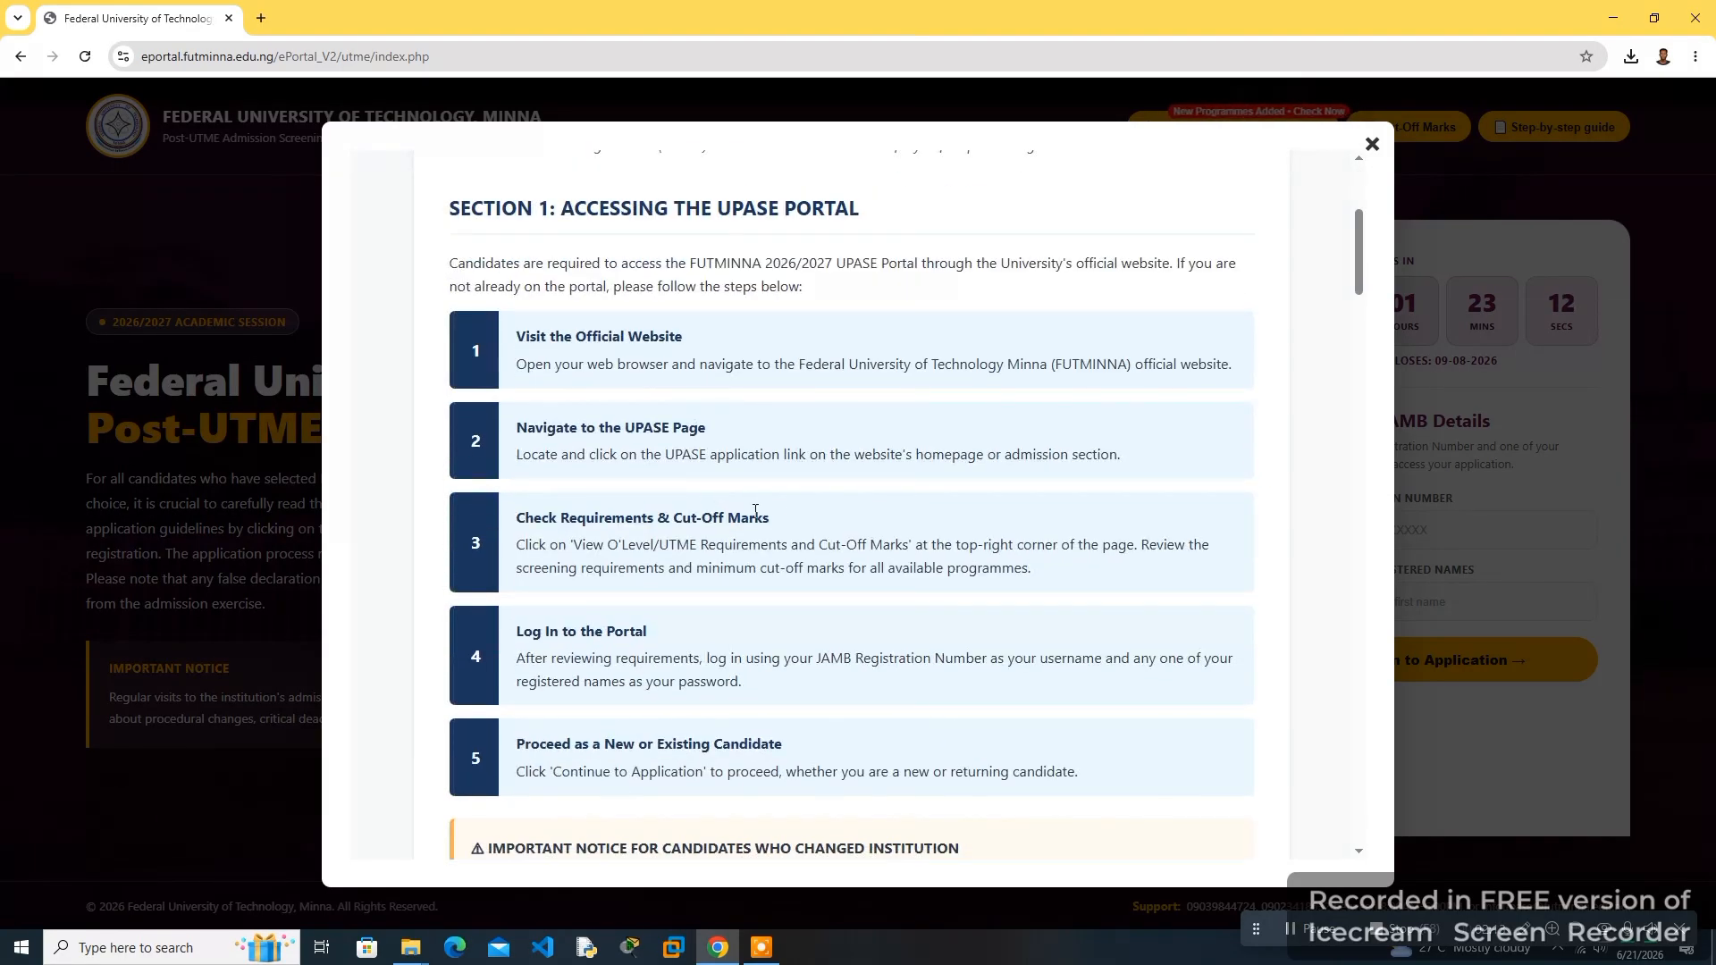
pyautogui.scroll(-6, 858, 512)
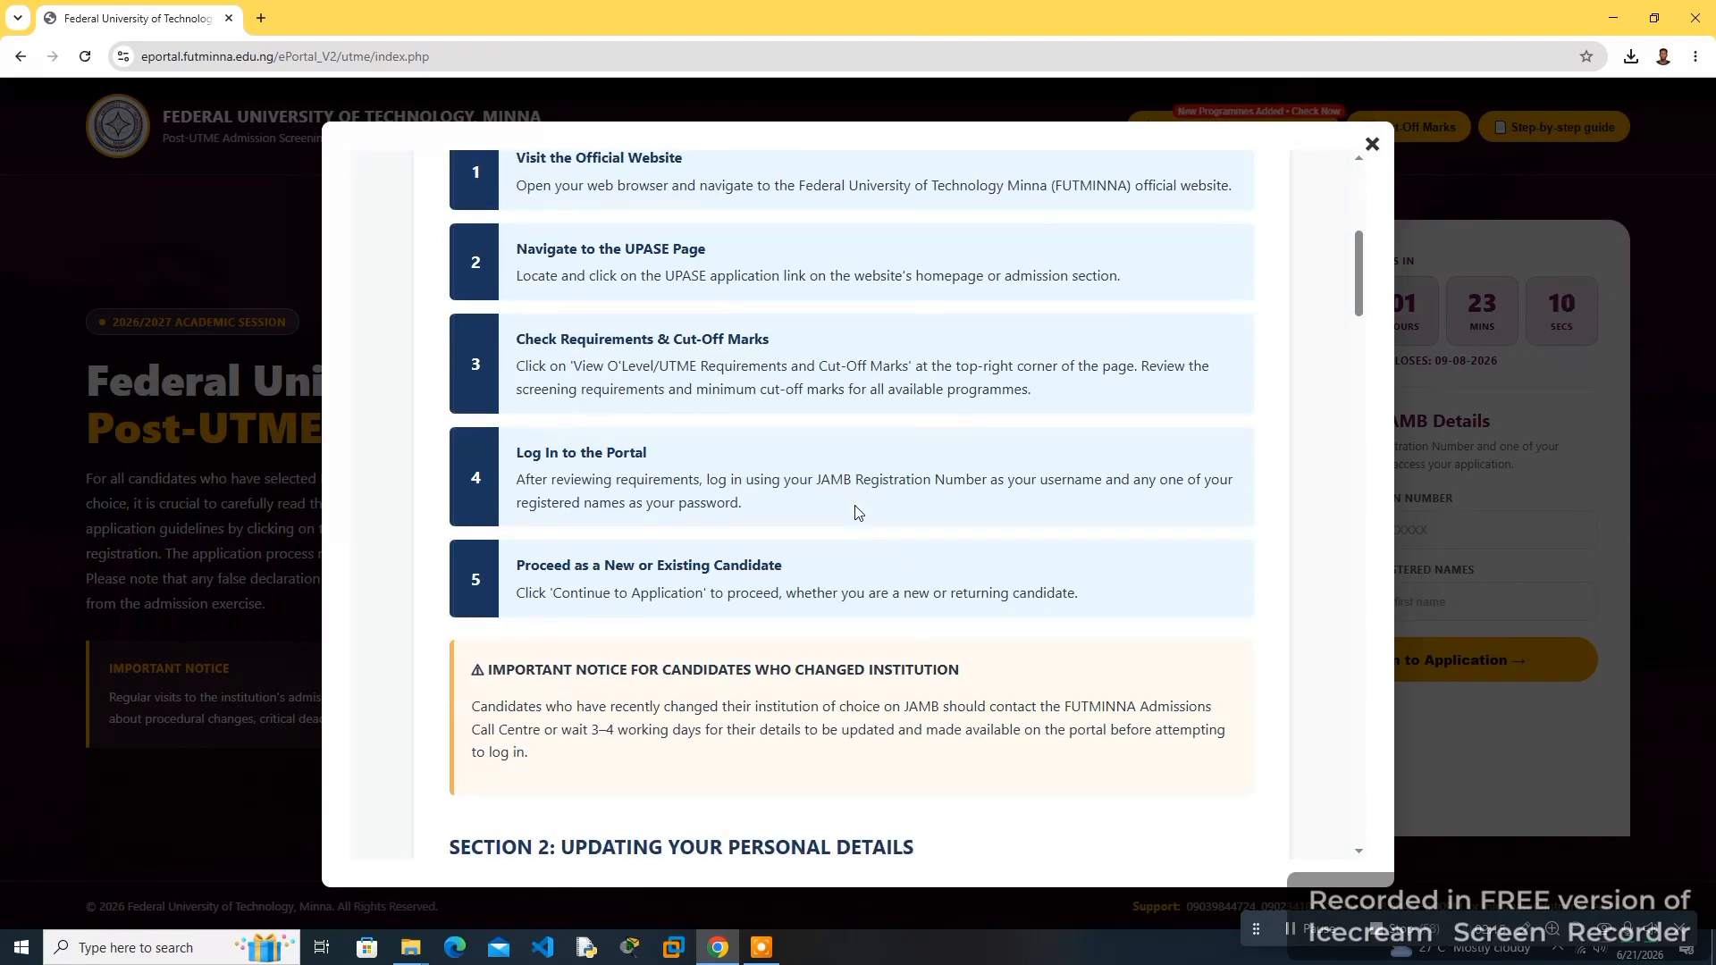
pyautogui.scroll(-12, 840, 516)
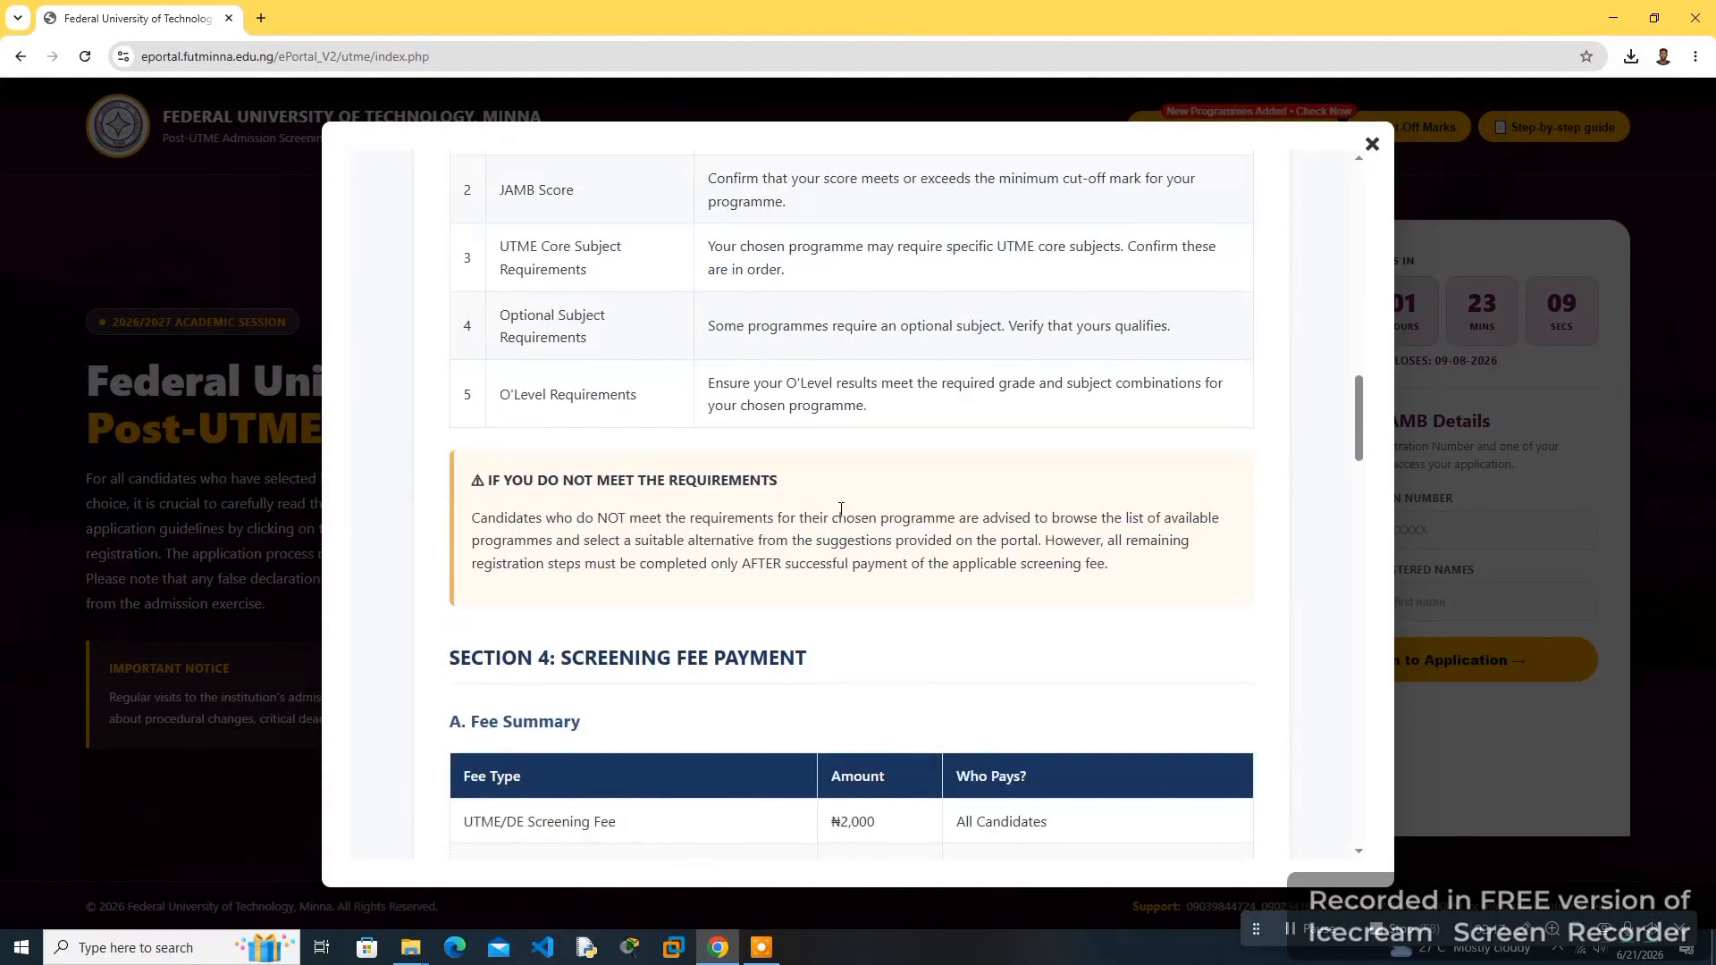
pyautogui.scroll(-6, 840, 516)
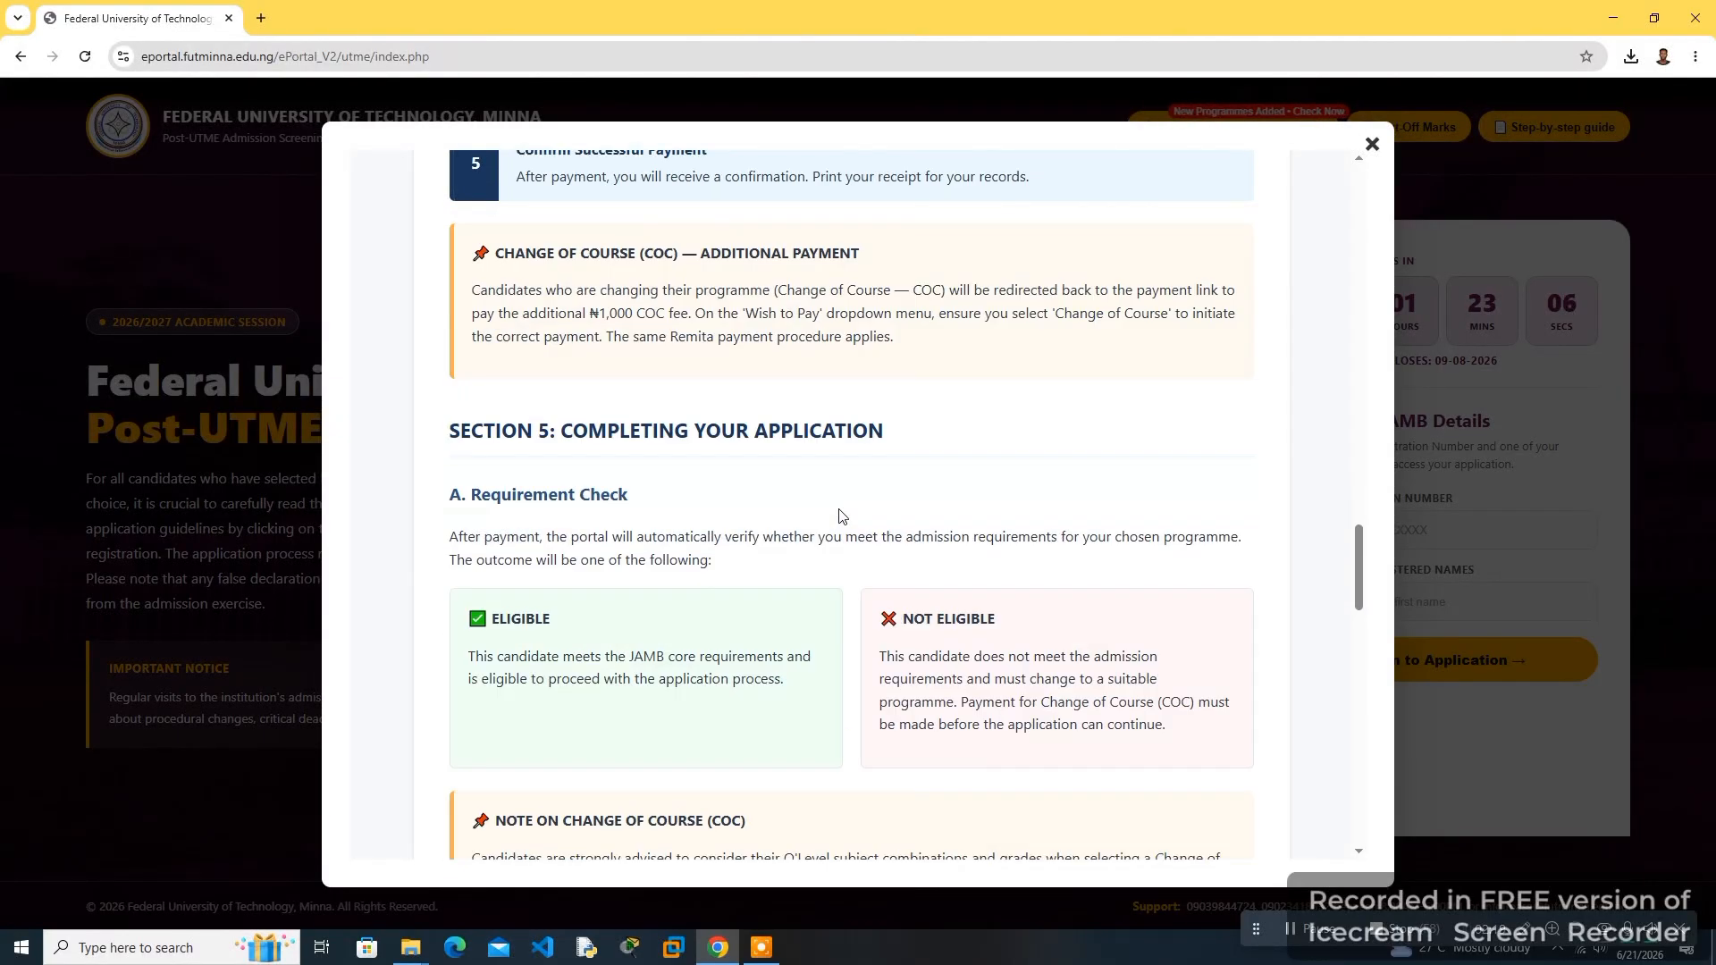
pyautogui.scroll(16, 840, 516)
pyautogui.scroll(20, 840, 516)
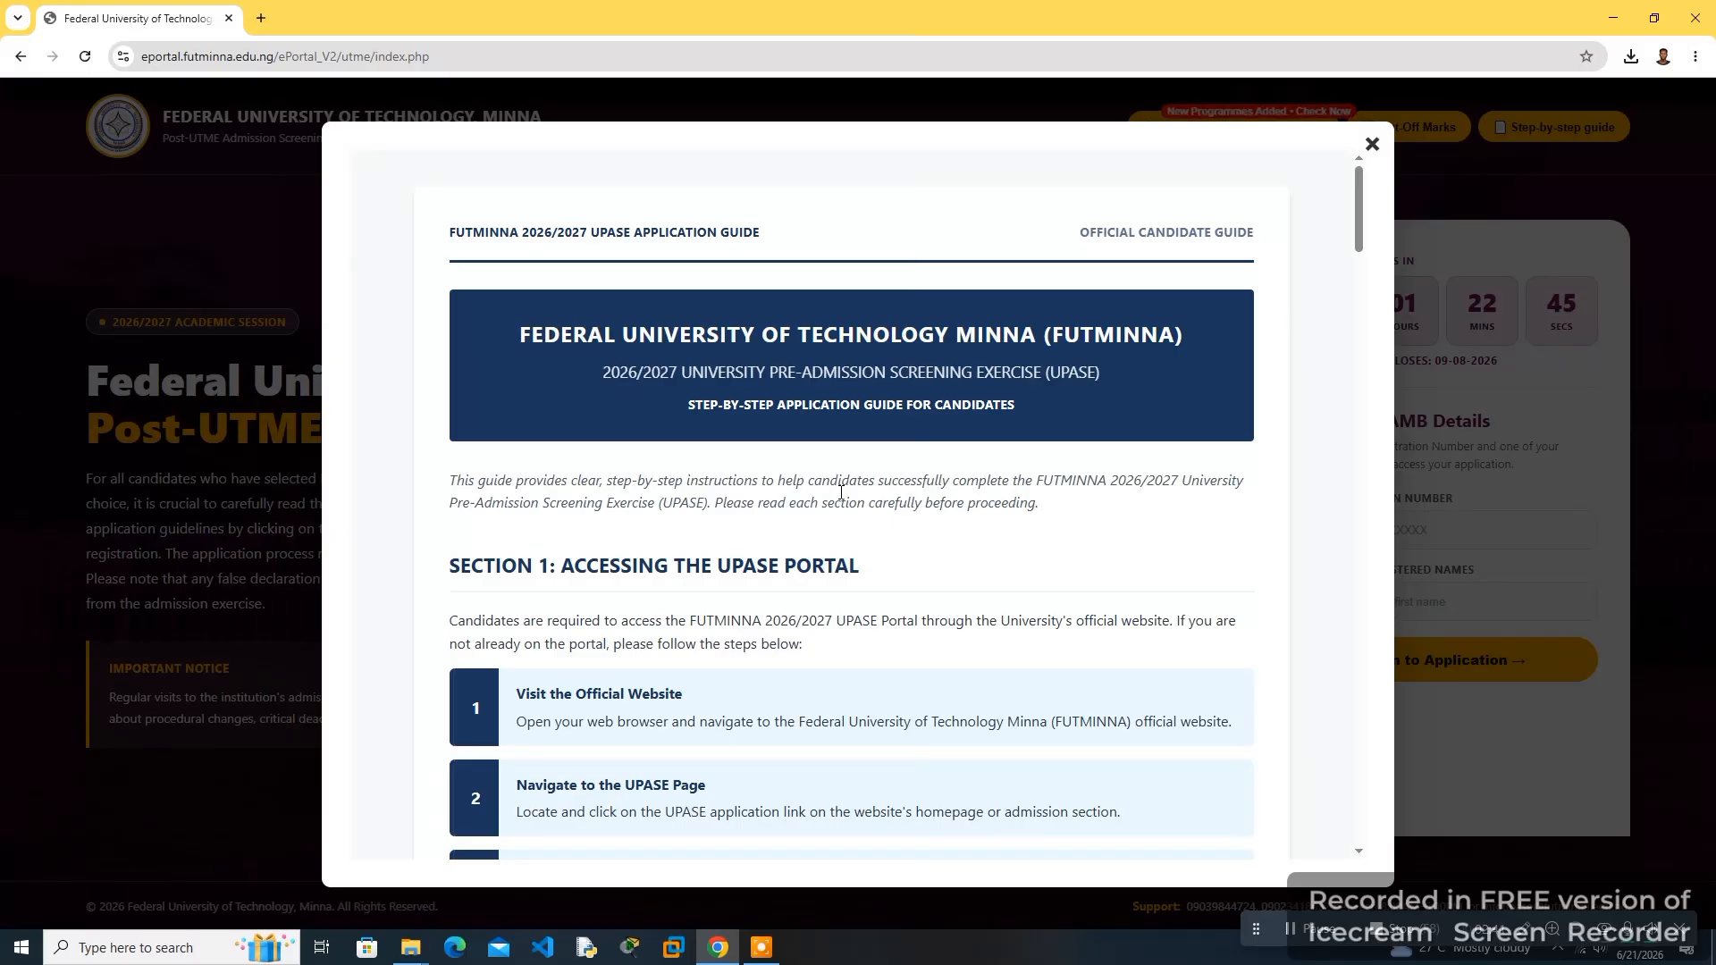
pyautogui.scroll(-6, 1097, 414)
pyautogui.scroll(6, 1161, 323)
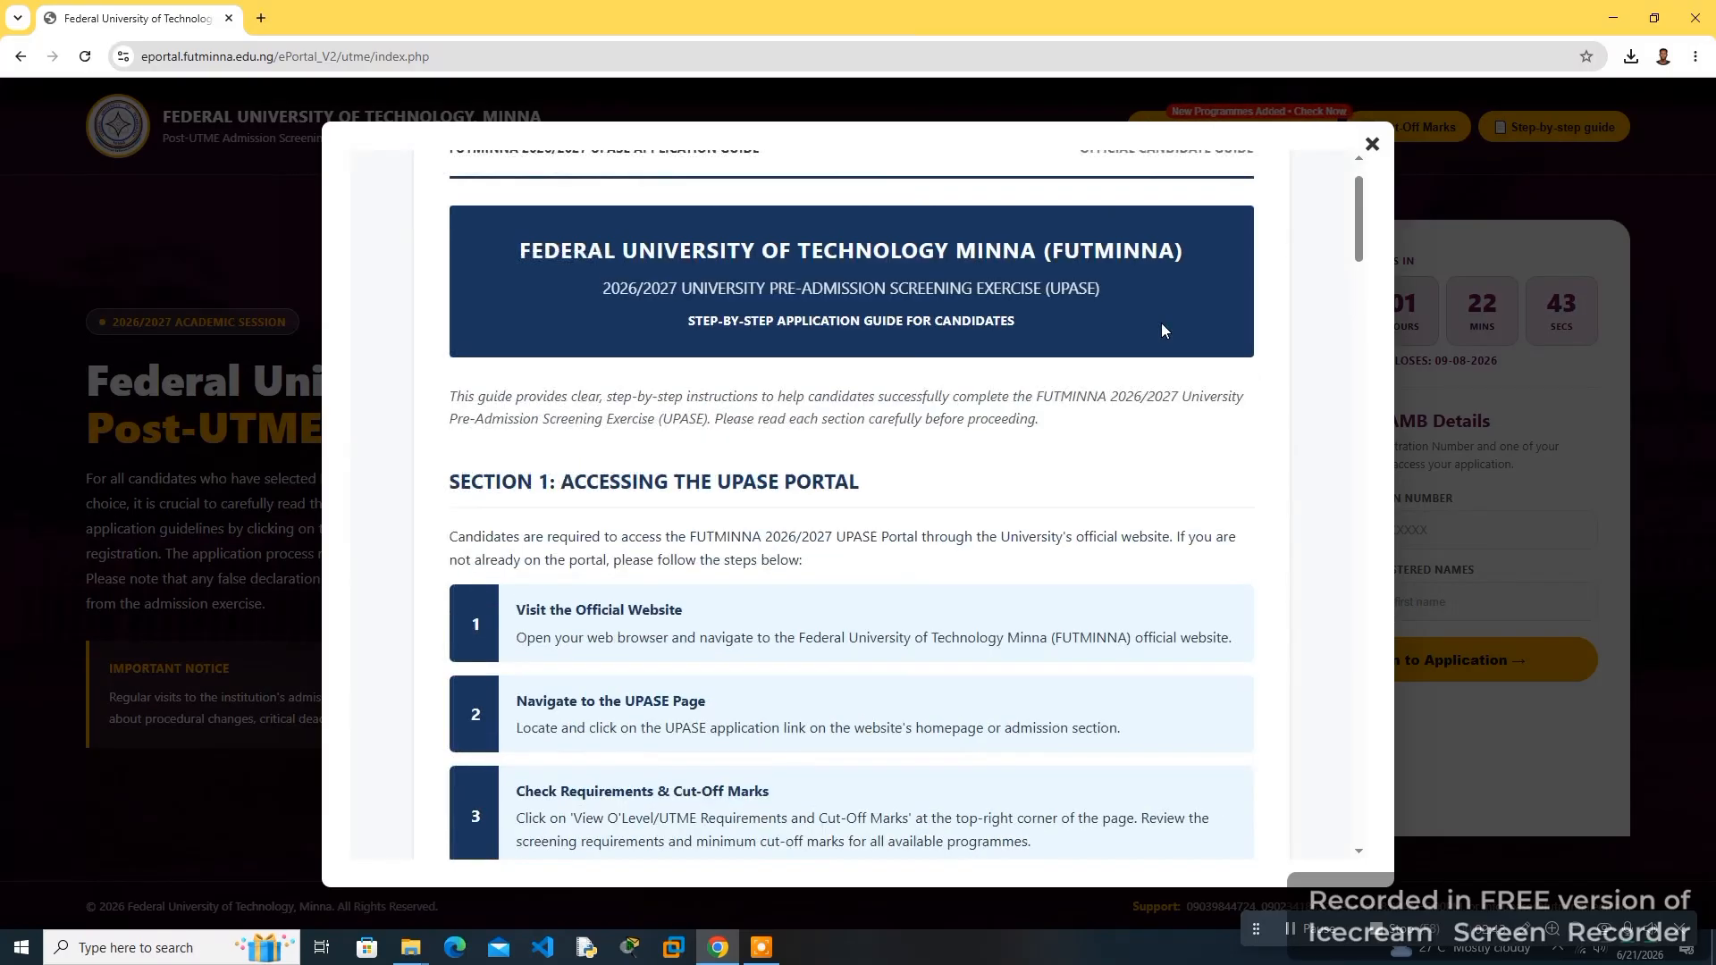
pyautogui.click(1373, 144)
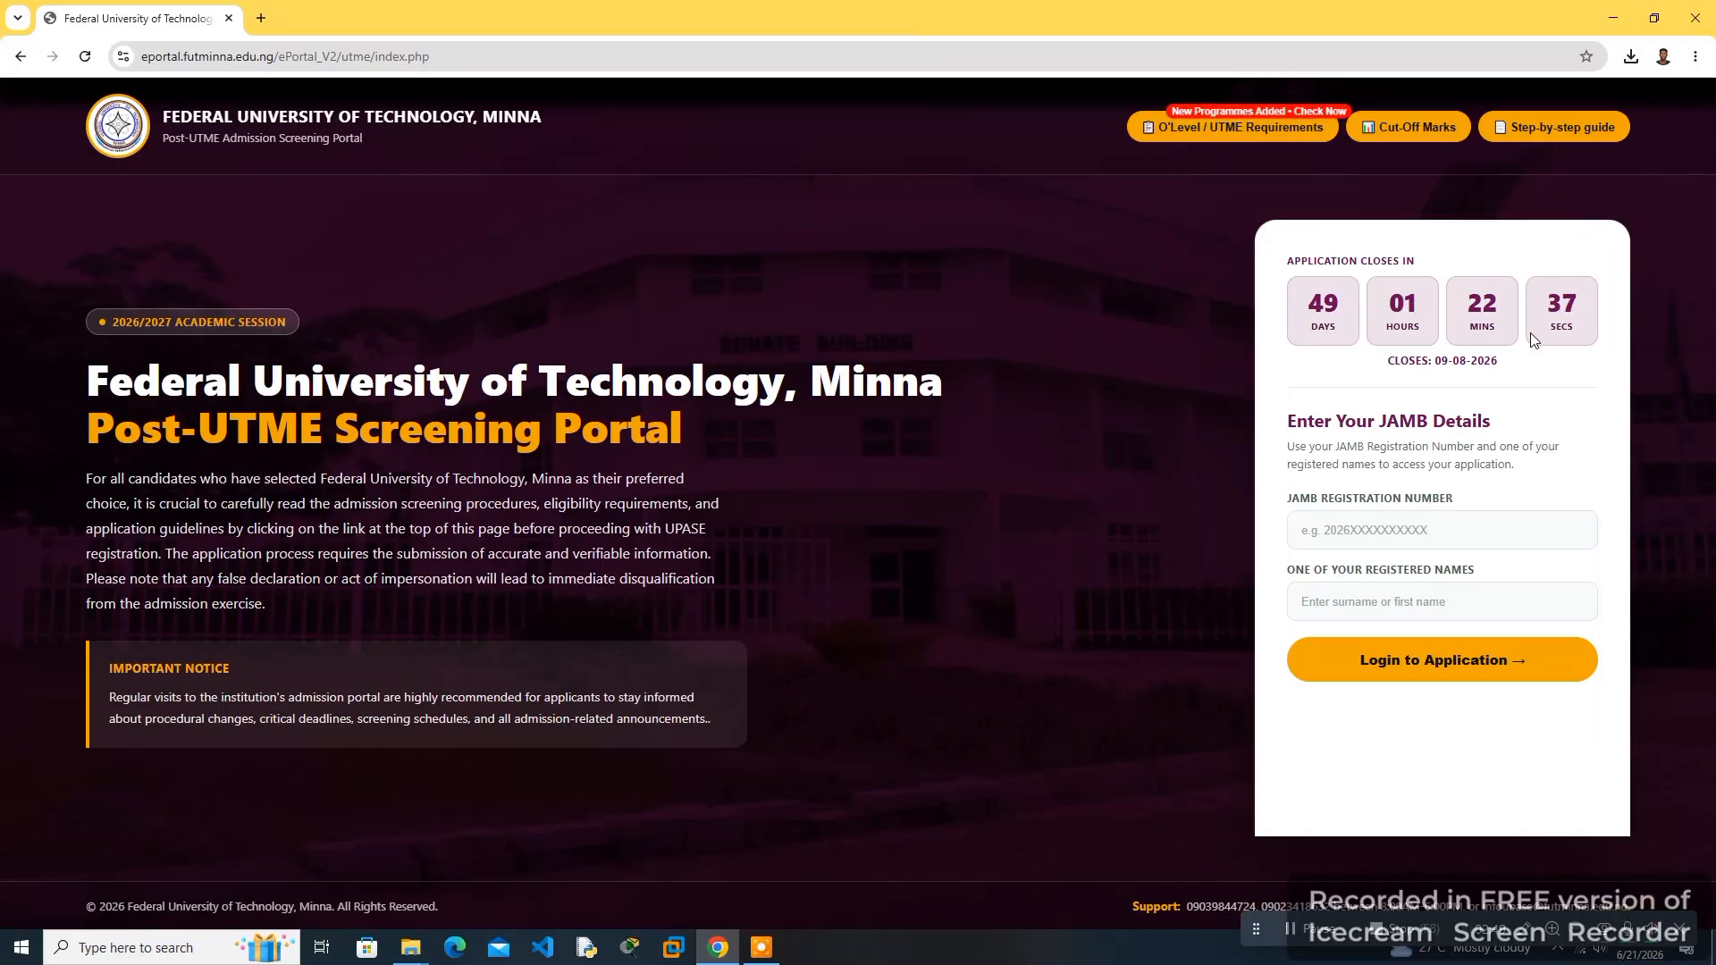
# - Log in to the application with the JAMB registration number and one registered name as the password
pyautogui.moveTo(1433, 362); pyautogui.dragTo(1513, 370)
pyautogui.click(1498, 363)
pyautogui.click(1362, 518)
pyautogui.hotkey('ctrl', 'v')
pyautogui.click(1408, 608)
pyautogui.write('•••••')
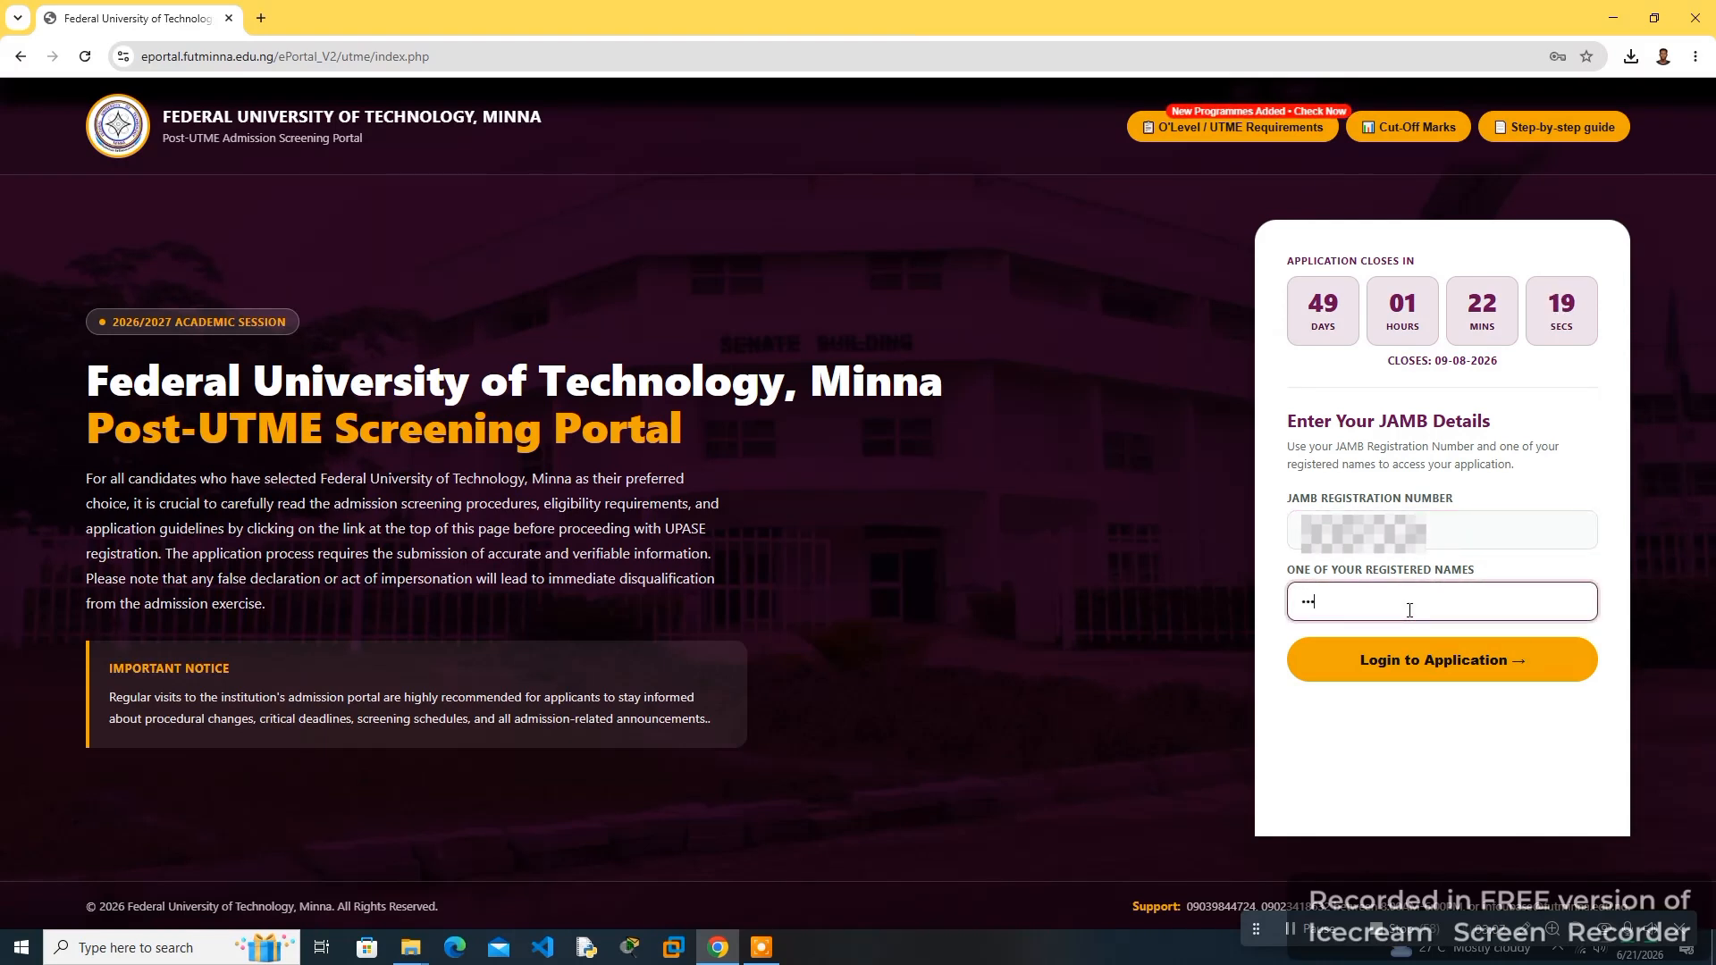
pyautogui.click(1482, 662)
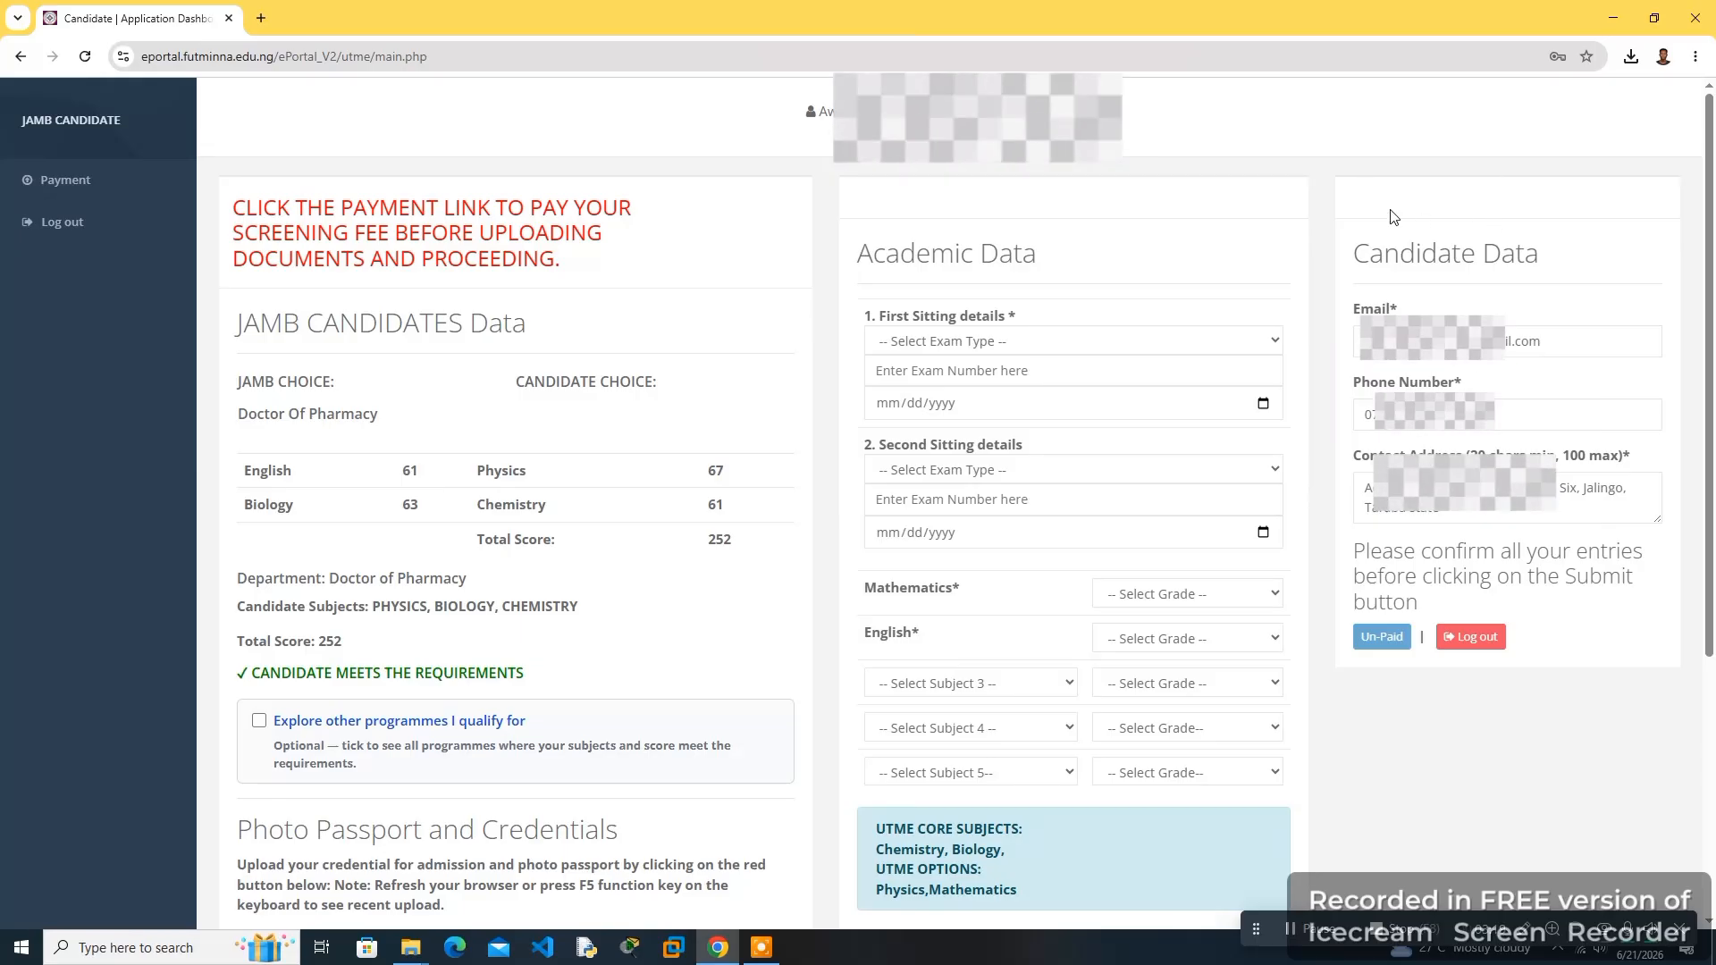
# - Examine the candidate data fields and the academic data exam type, subject and grade dropdowns
pyautogui.moveTo(1367, 255); pyautogui.dragTo(1482, 255)
pyautogui.click(1542, 256)
pyautogui.click(1384, 307)
pyautogui.click(1368, 385)
pyautogui.click(1402, 455)
pyautogui.click(899, 341)
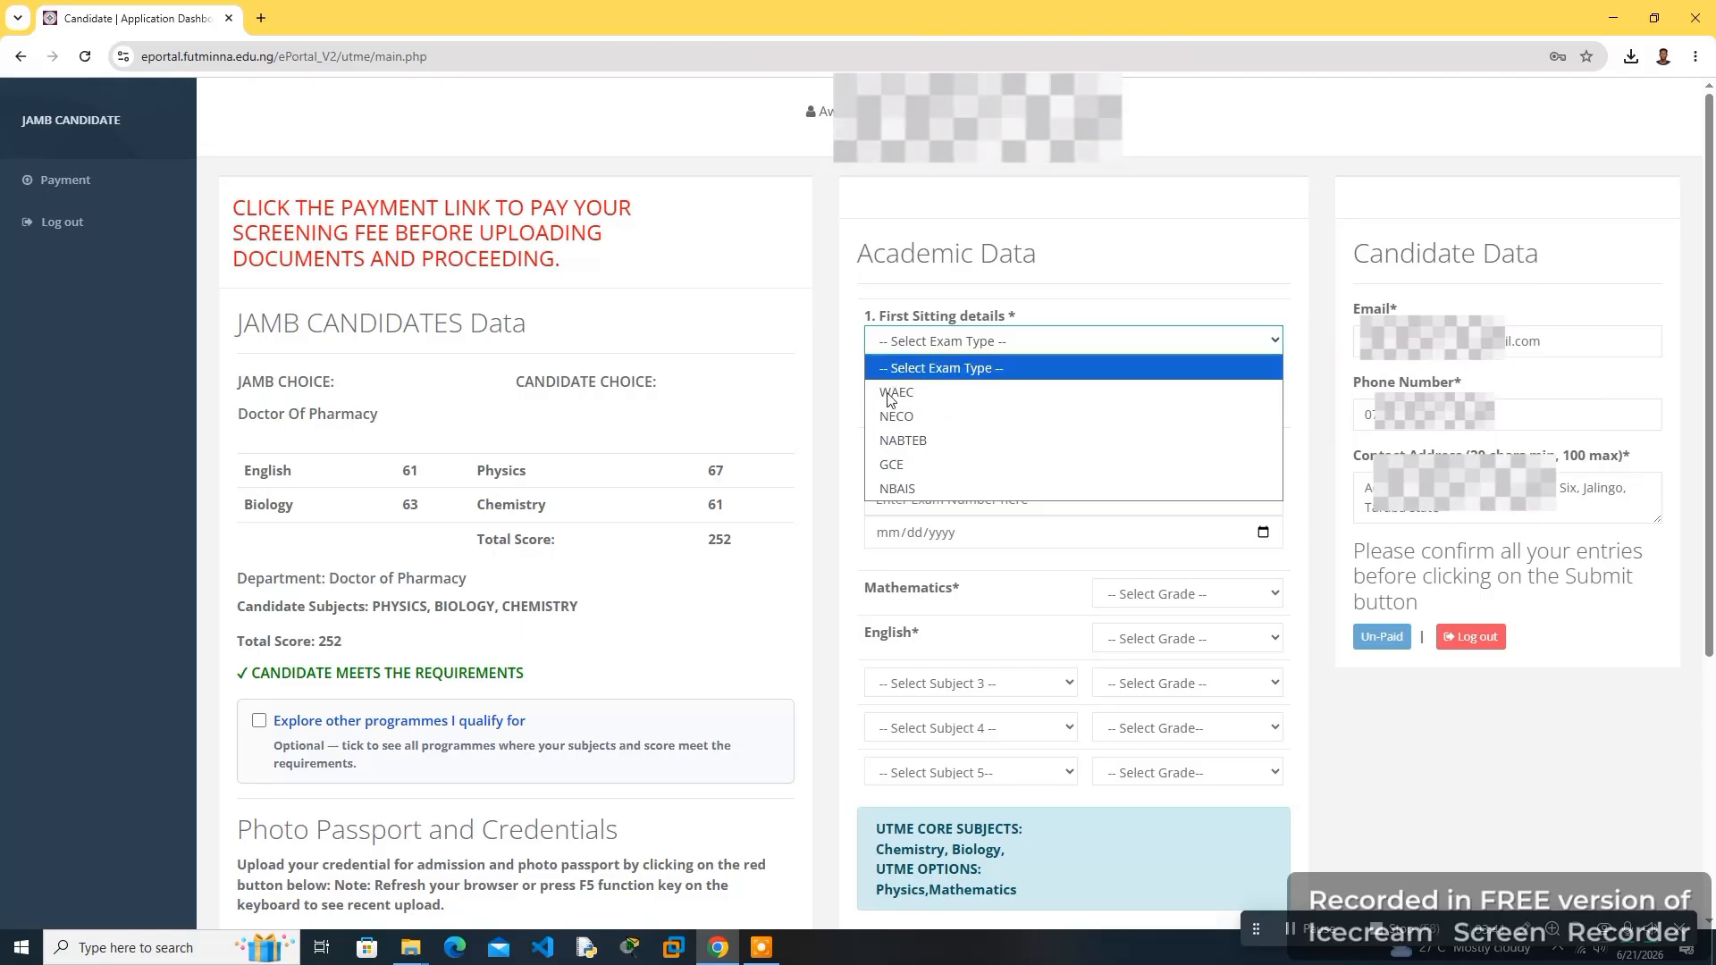
pyautogui.click(835, 383)
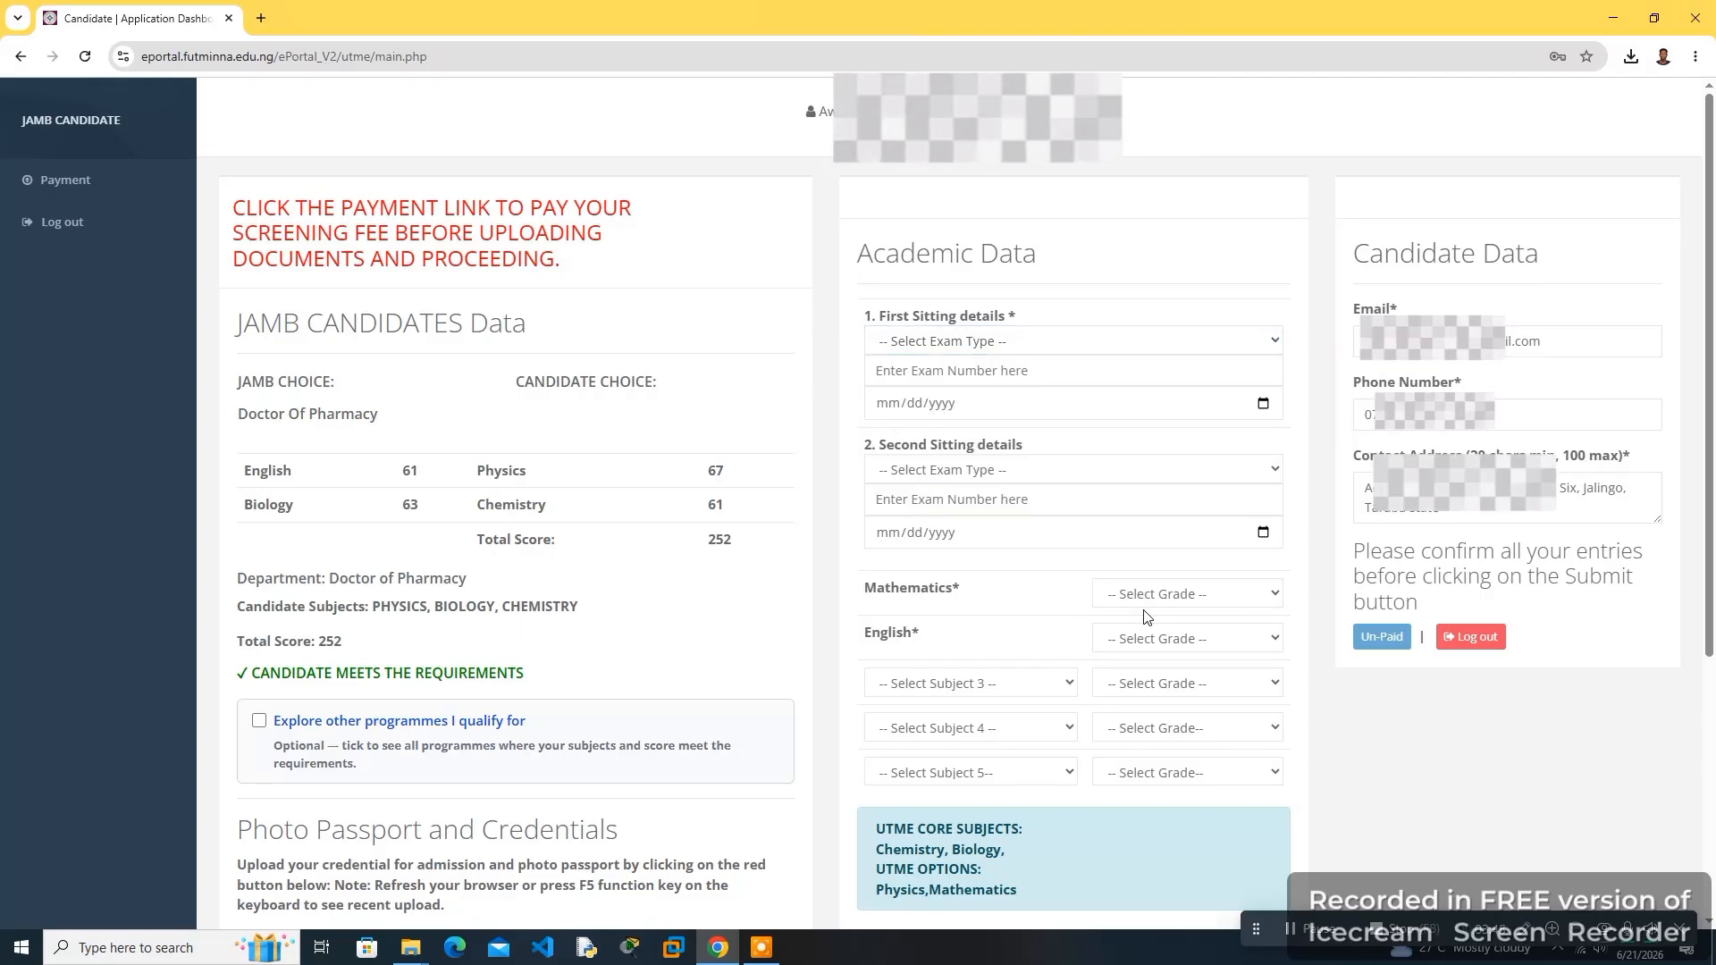
pyautogui.click(988, 684)
pyautogui.click(988, 685)
pyautogui.click(956, 728)
pyautogui.click(952, 729)
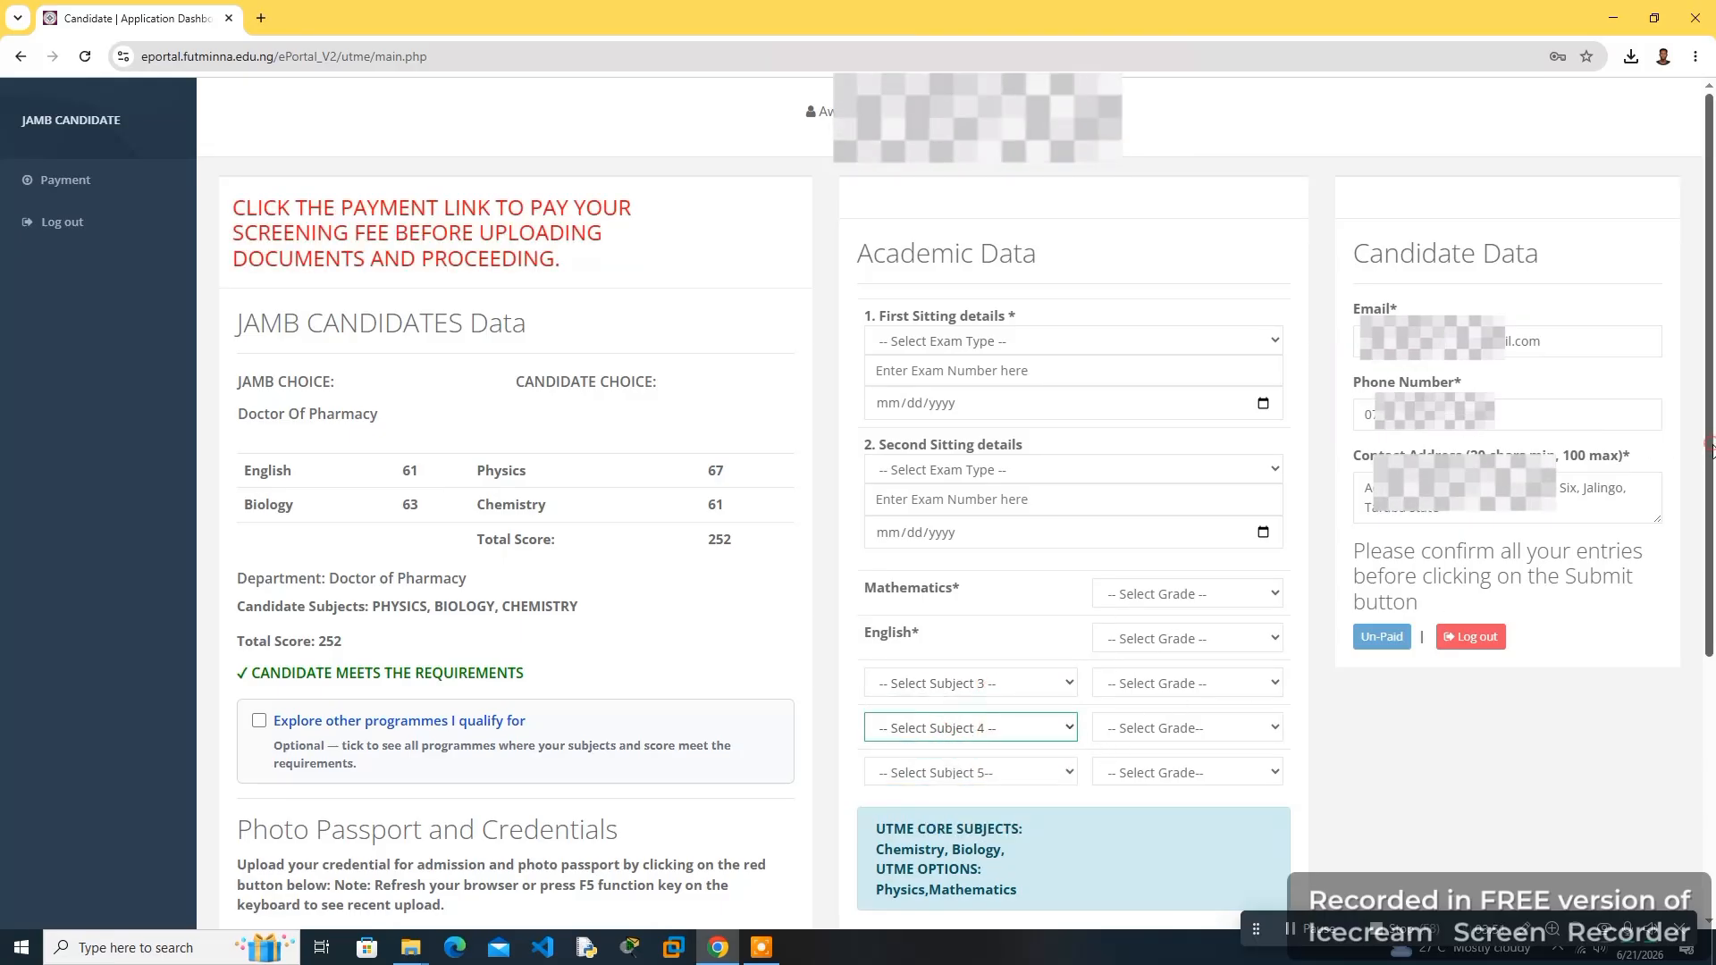
pyautogui.moveTo(1712, 451); pyautogui.dragTo(1712, 483)
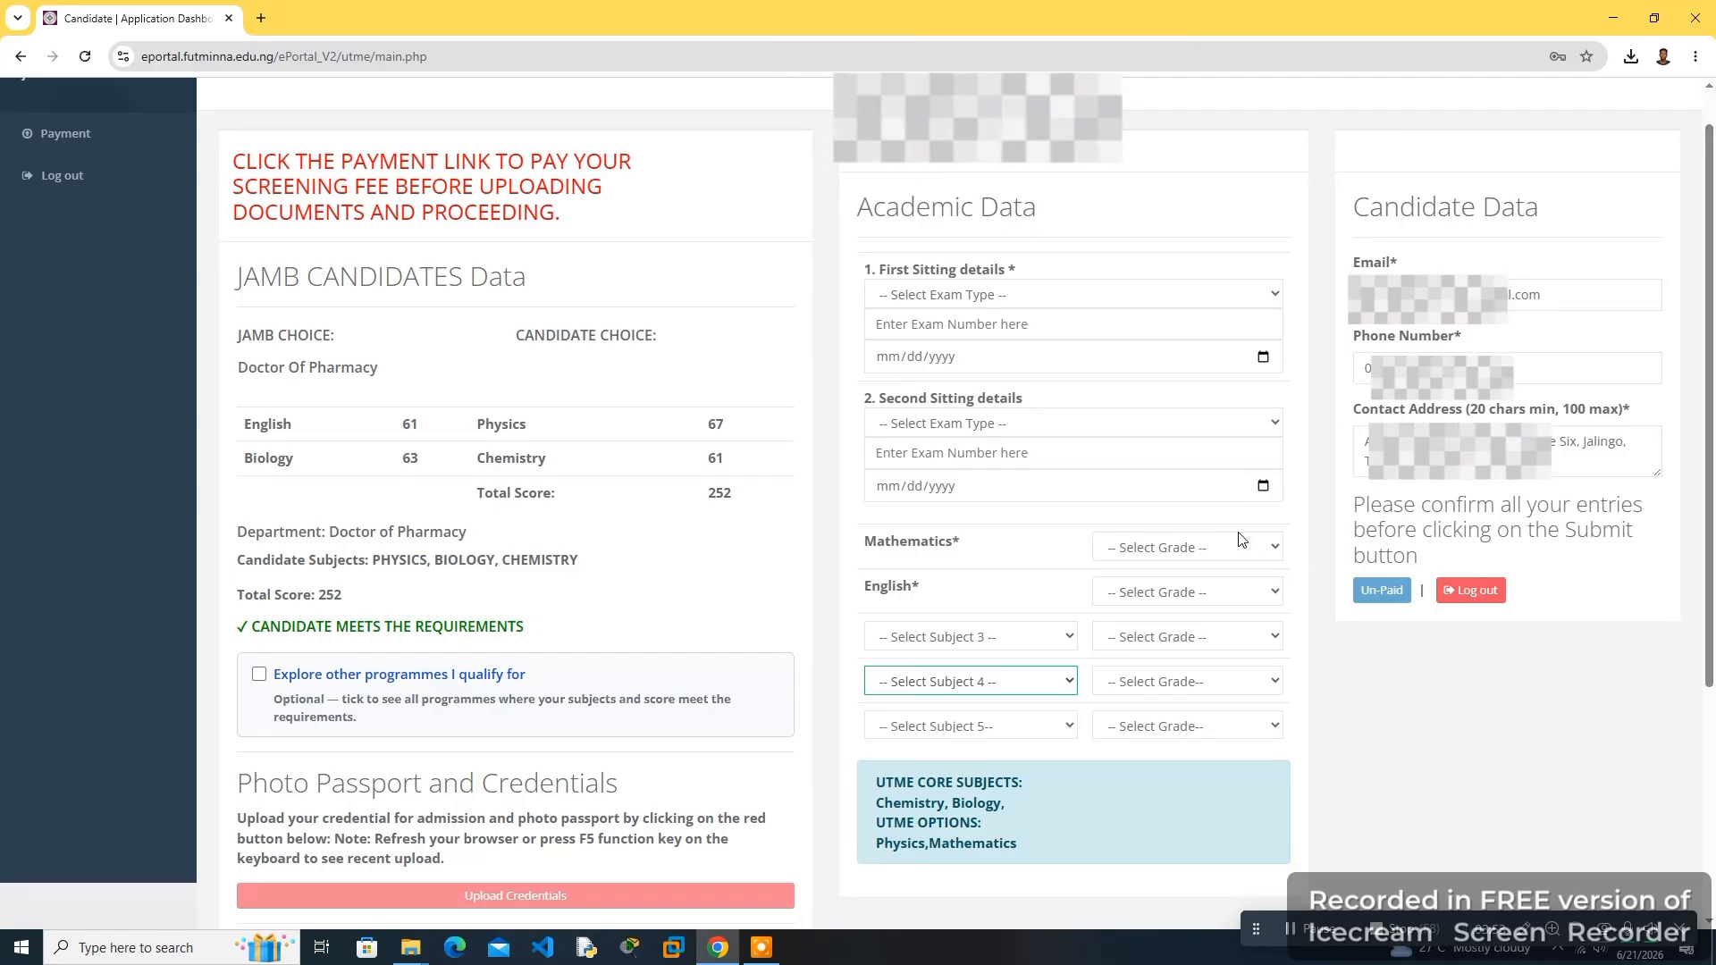
# - Review the JAMB candidate data, total score, requirement status and the notice to pay the screening fee first
pyautogui.moveTo(886, 783); pyautogui.dragTo(1004, 783)
pyautogui.click(1035, 788)
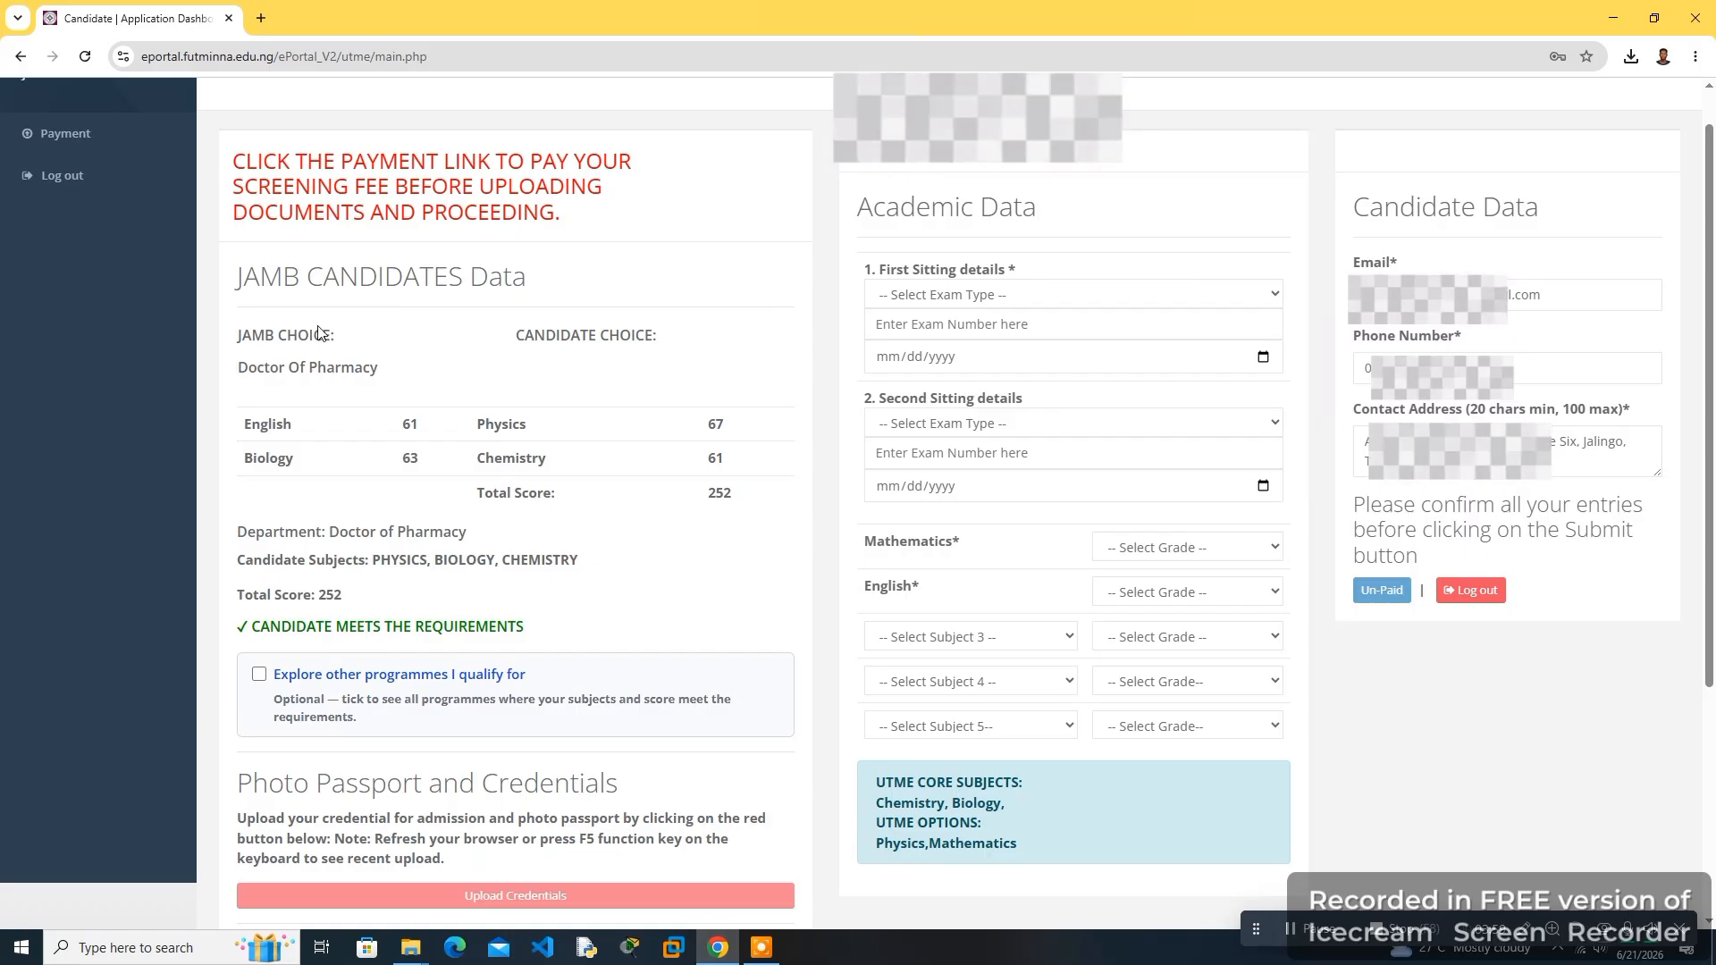
pyautogui.moveTo(235, 277); pyautogui.dragTo(537, 288)
pyautogui.click(455, 302)
pyautogui.doubleClick(716, 483)
pyautogui.click(714, 482)
pyautogui.moveTo(225, 629); pyautogui.dragTo(575, 642)
pyautogui.click(574, 643)
pyautogui.moveTo(227, 164); pyautogui.dragTo(561, 215)
pyautogui.click(464, 185)
pyautogui.doubleClick(516, 188)
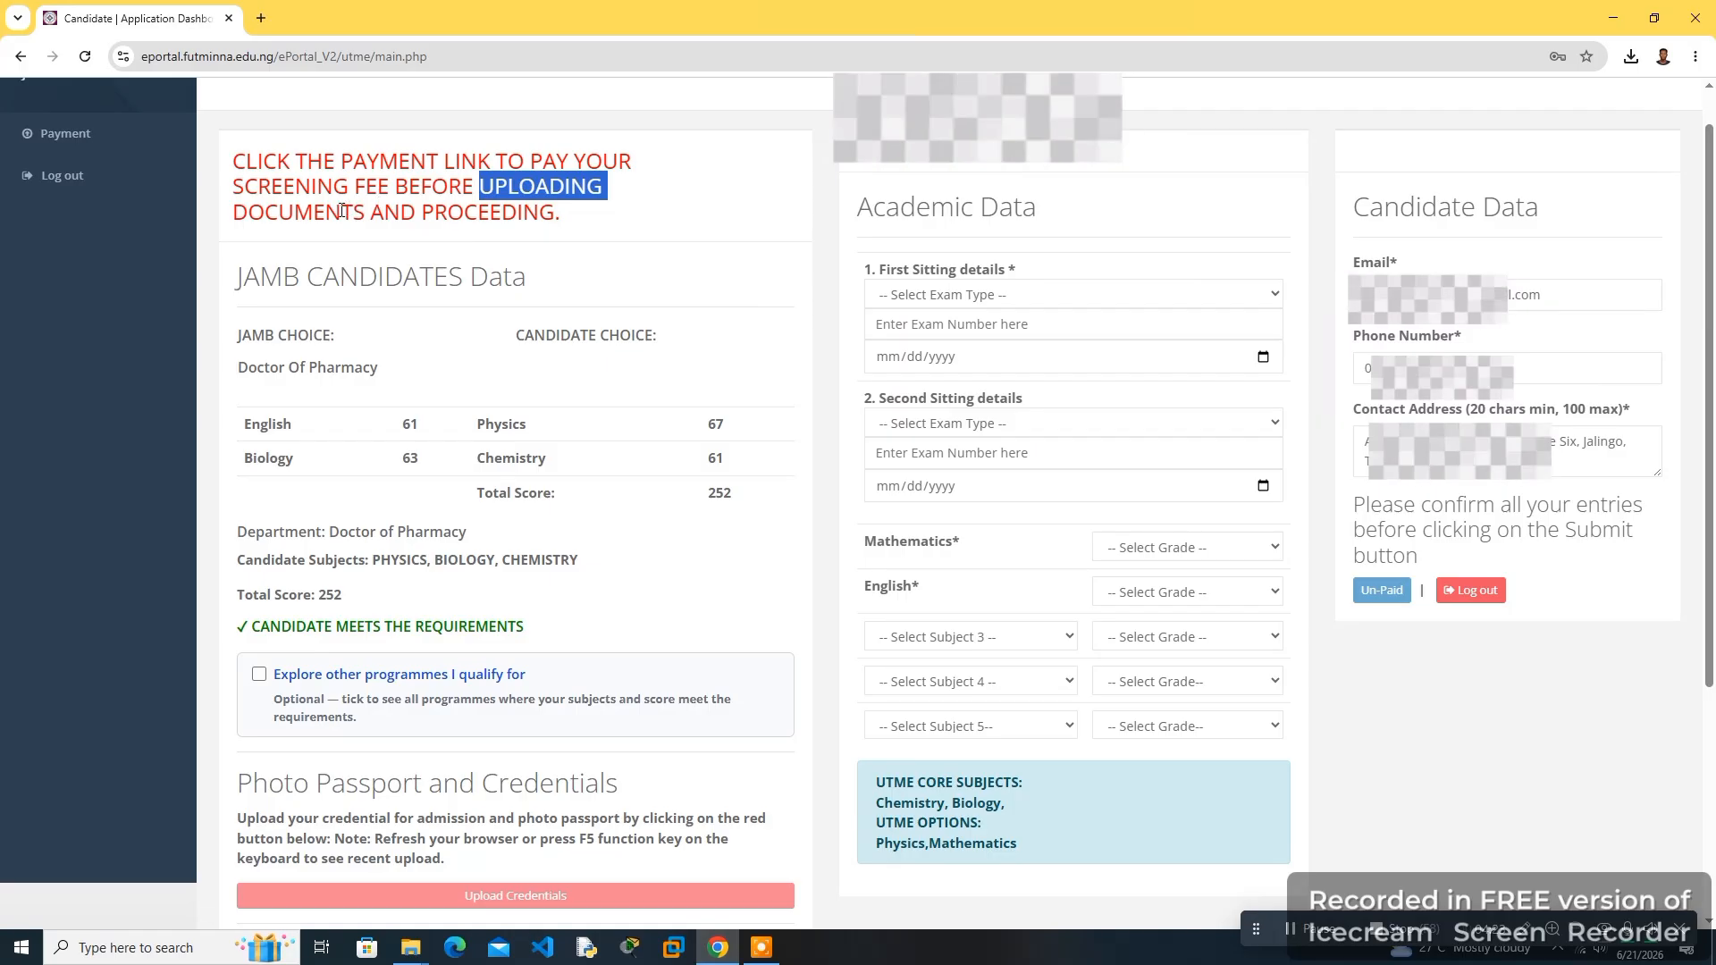
pyautogui.click(342, 212)
pyautogui.doubleClick(342, 212)
pyautogui.click(422, 212)
pyautogui.scroll(1, 422, 212)
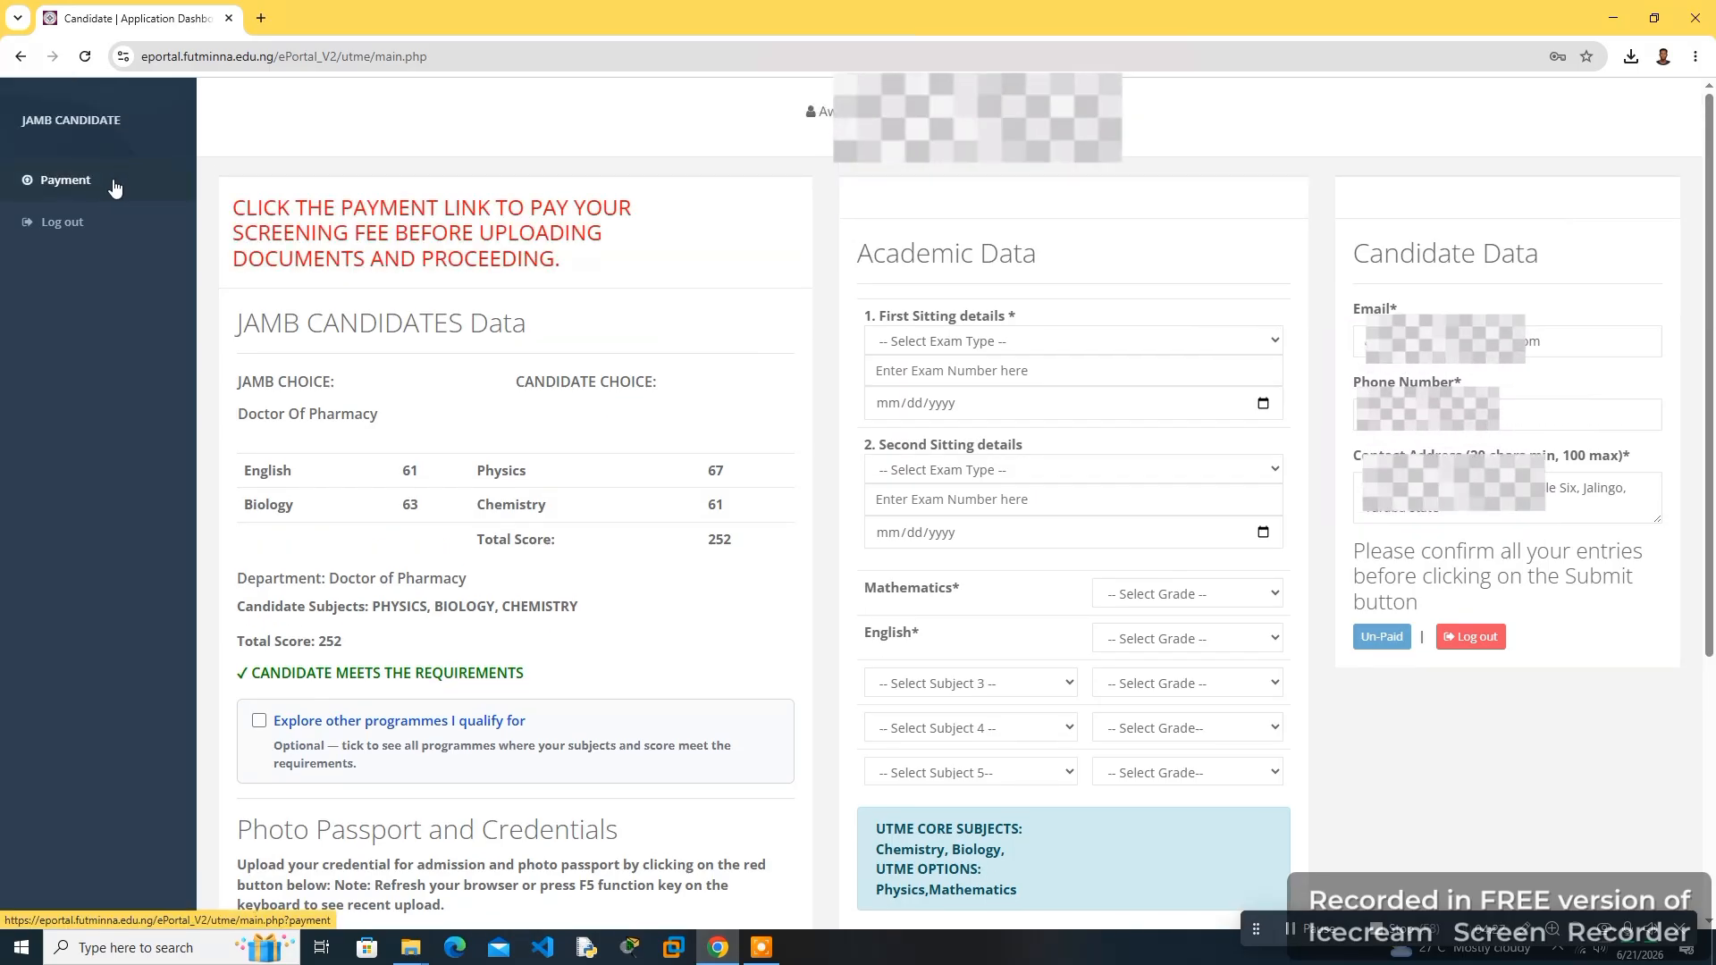
# - Open the payment page, choose Screening Fee as what to pay and launch the payment
pyautogui.click(64, 194)
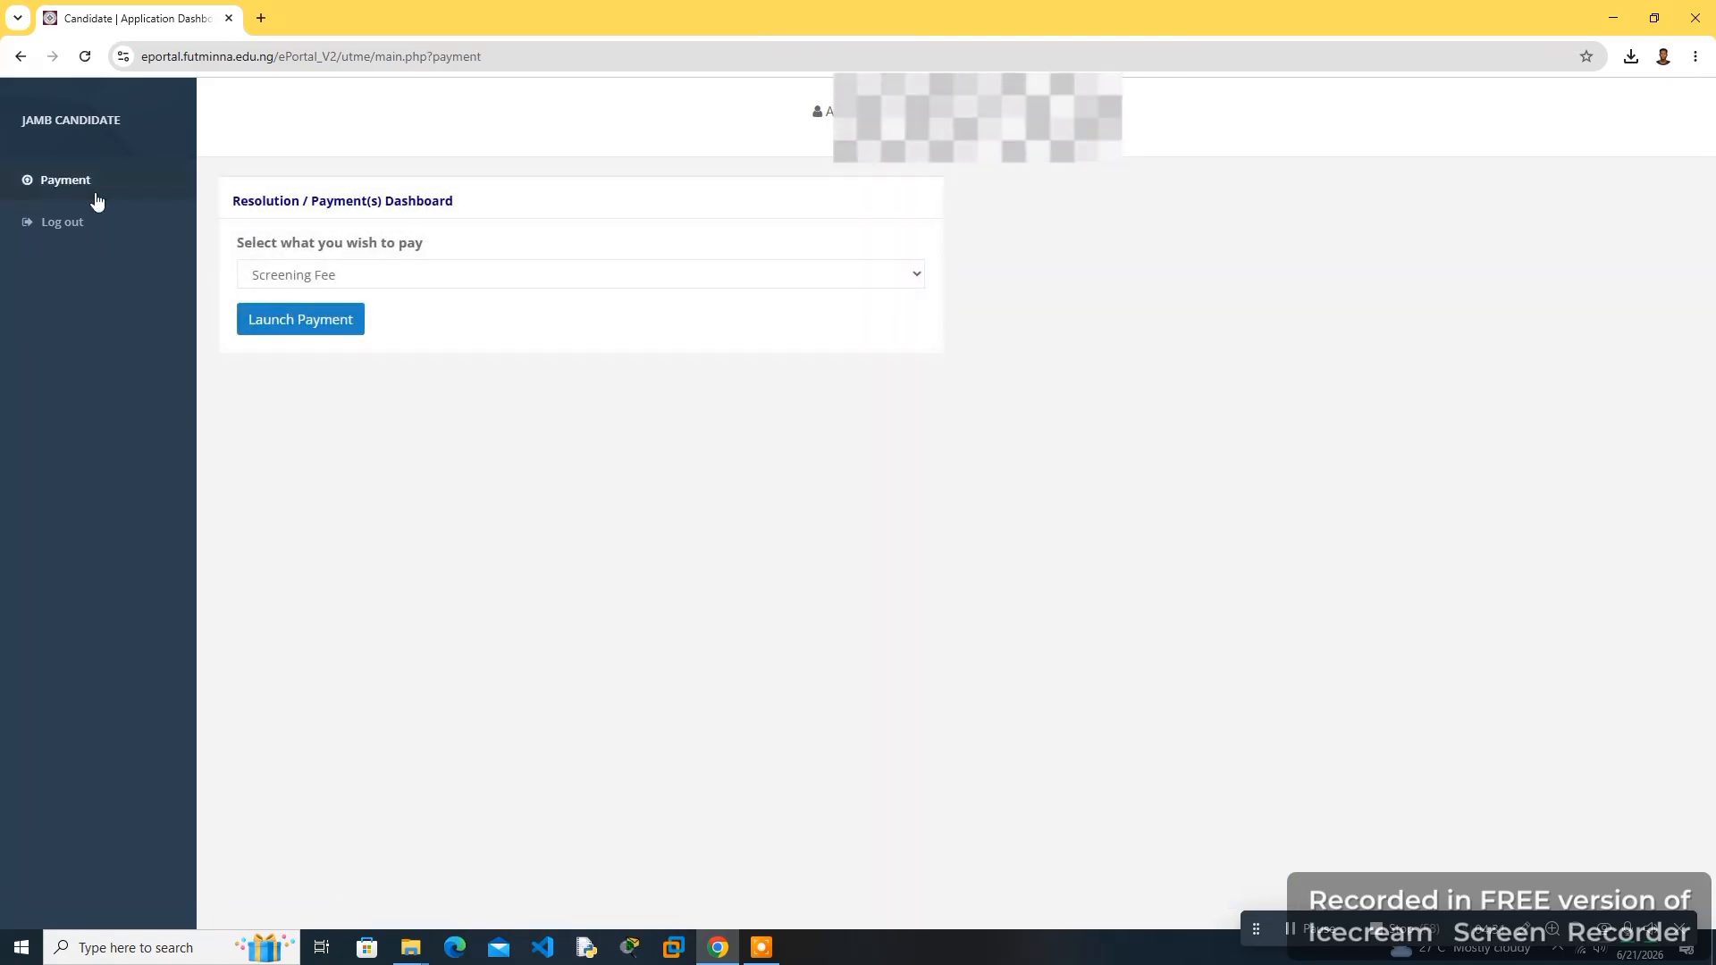
pyautogui.click(288, 274)
pyautogui.click(292, 277)
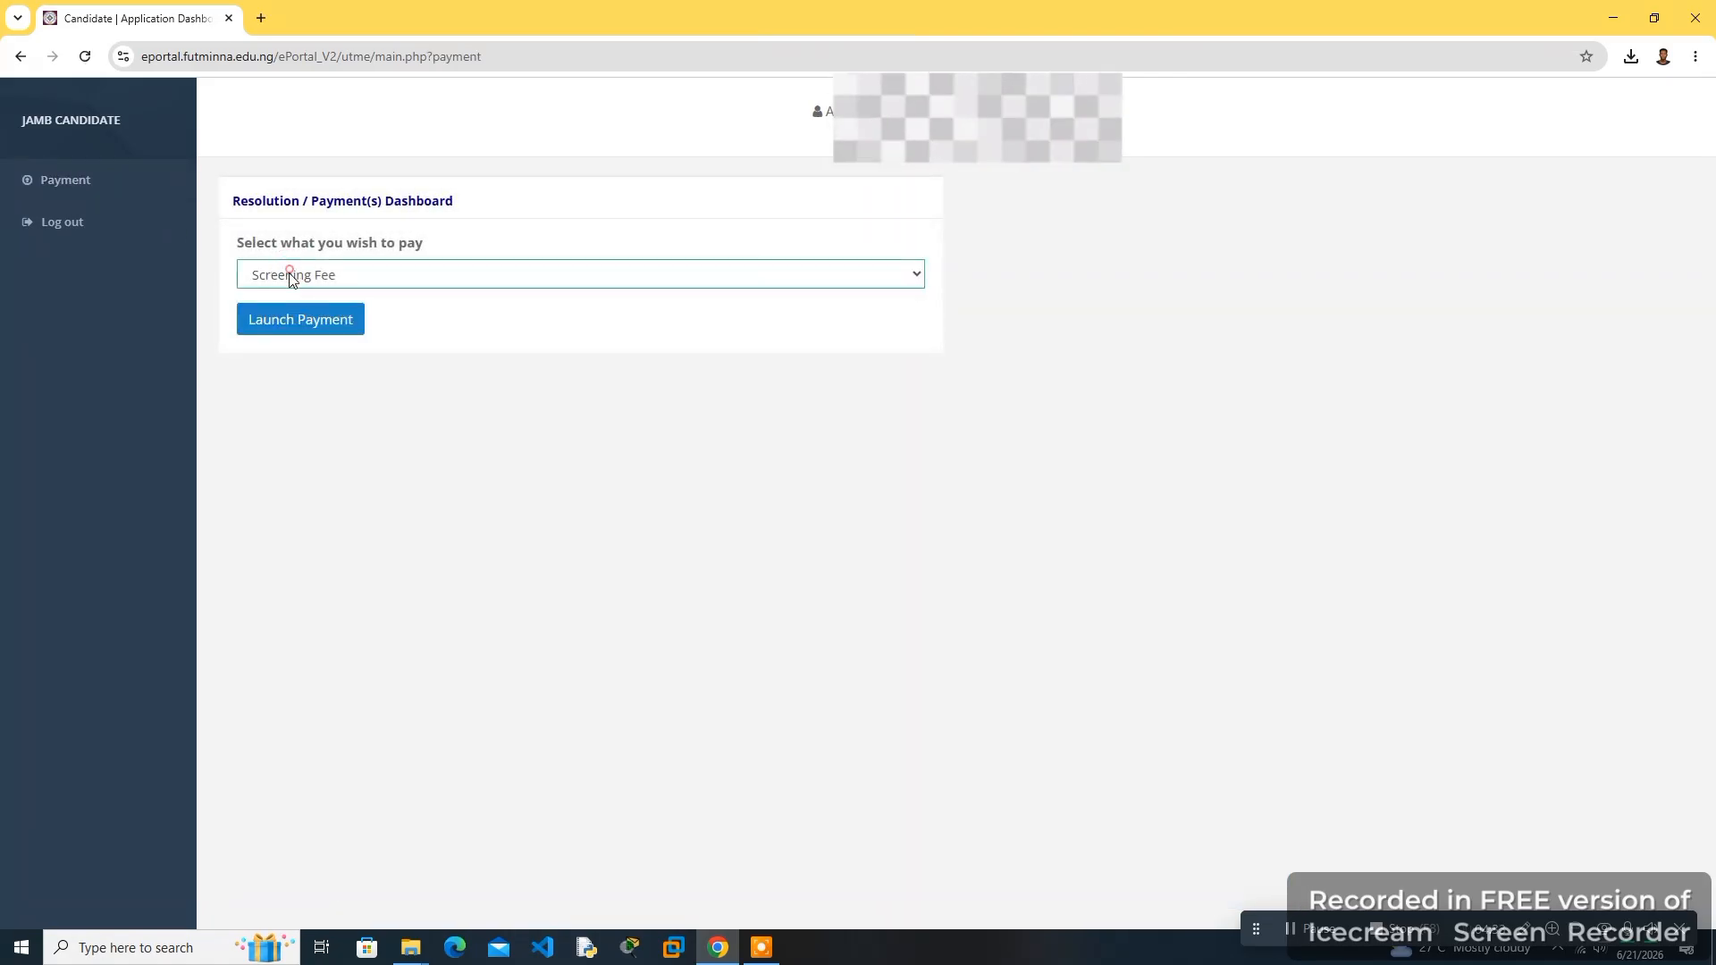
pyautogui.click(285, 322)
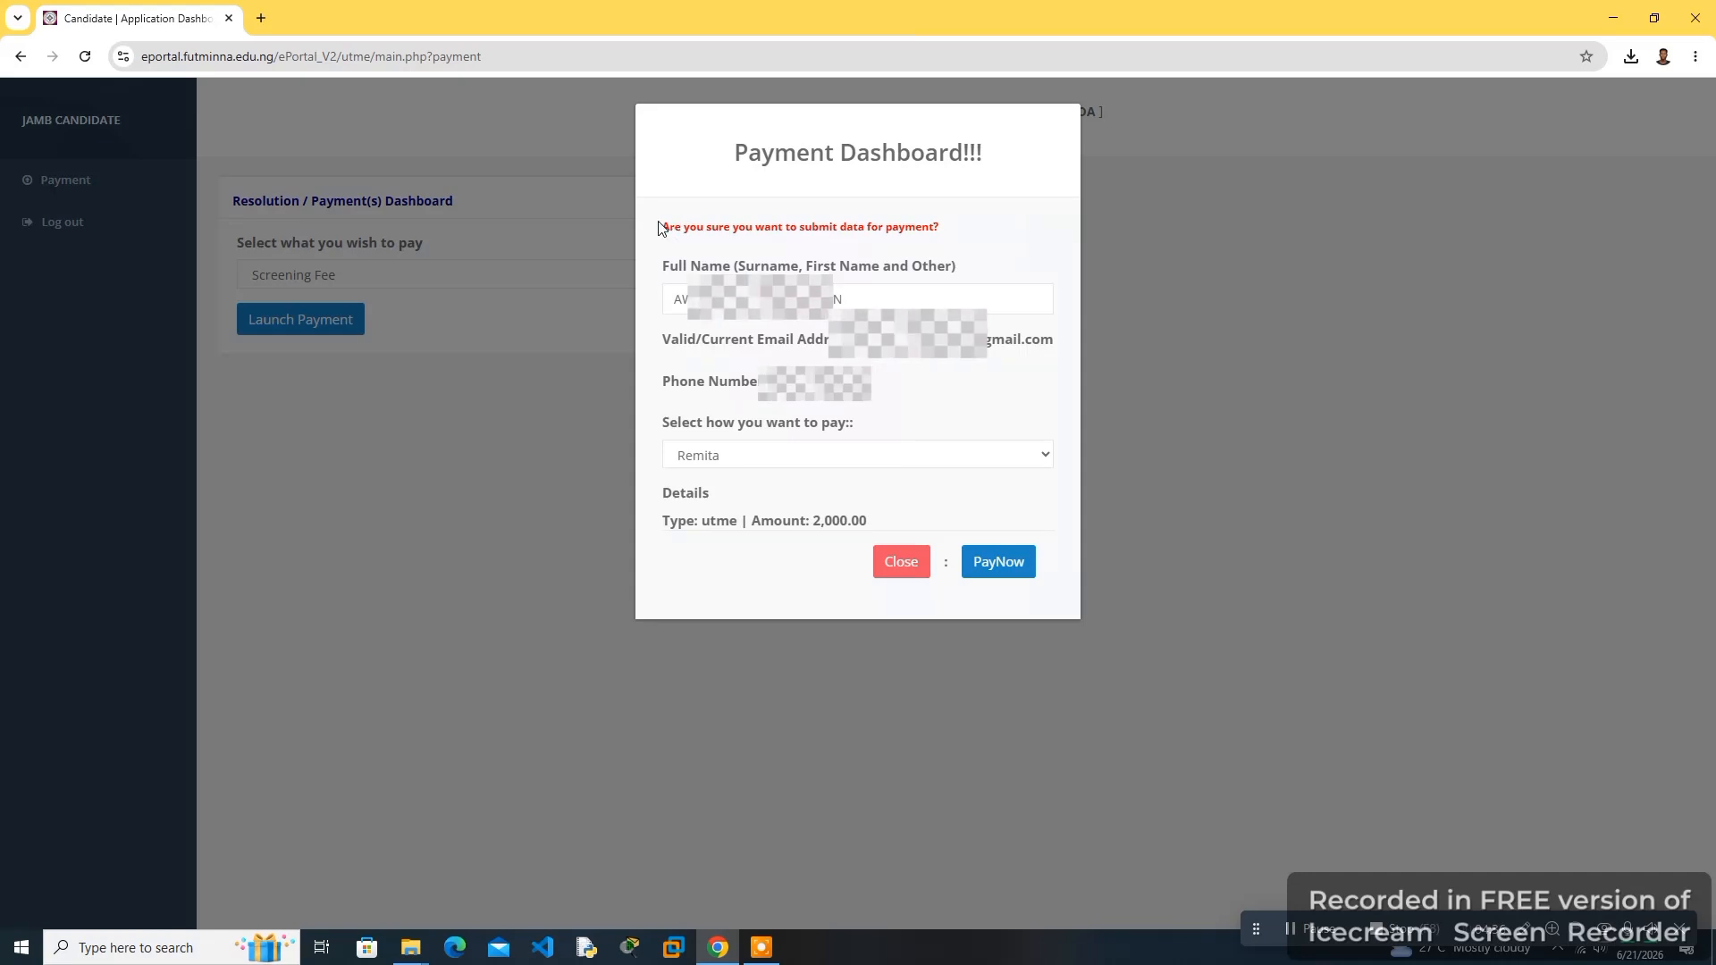
# - Review the payment dashboard's name, email, phone number and Remita payment method fields
pyautogui.moveTo(716, 161); pyautogui.dragTo(1004, 168)
pyautogui.click(950, 158)
pyautogui.click(681, 298)
pyautogui.moveTo(823, 341); pyautogui.dragTo(1057, 355)
pyautogui.click(1056, 356)
pyautogui.tripleClick(813, 382)
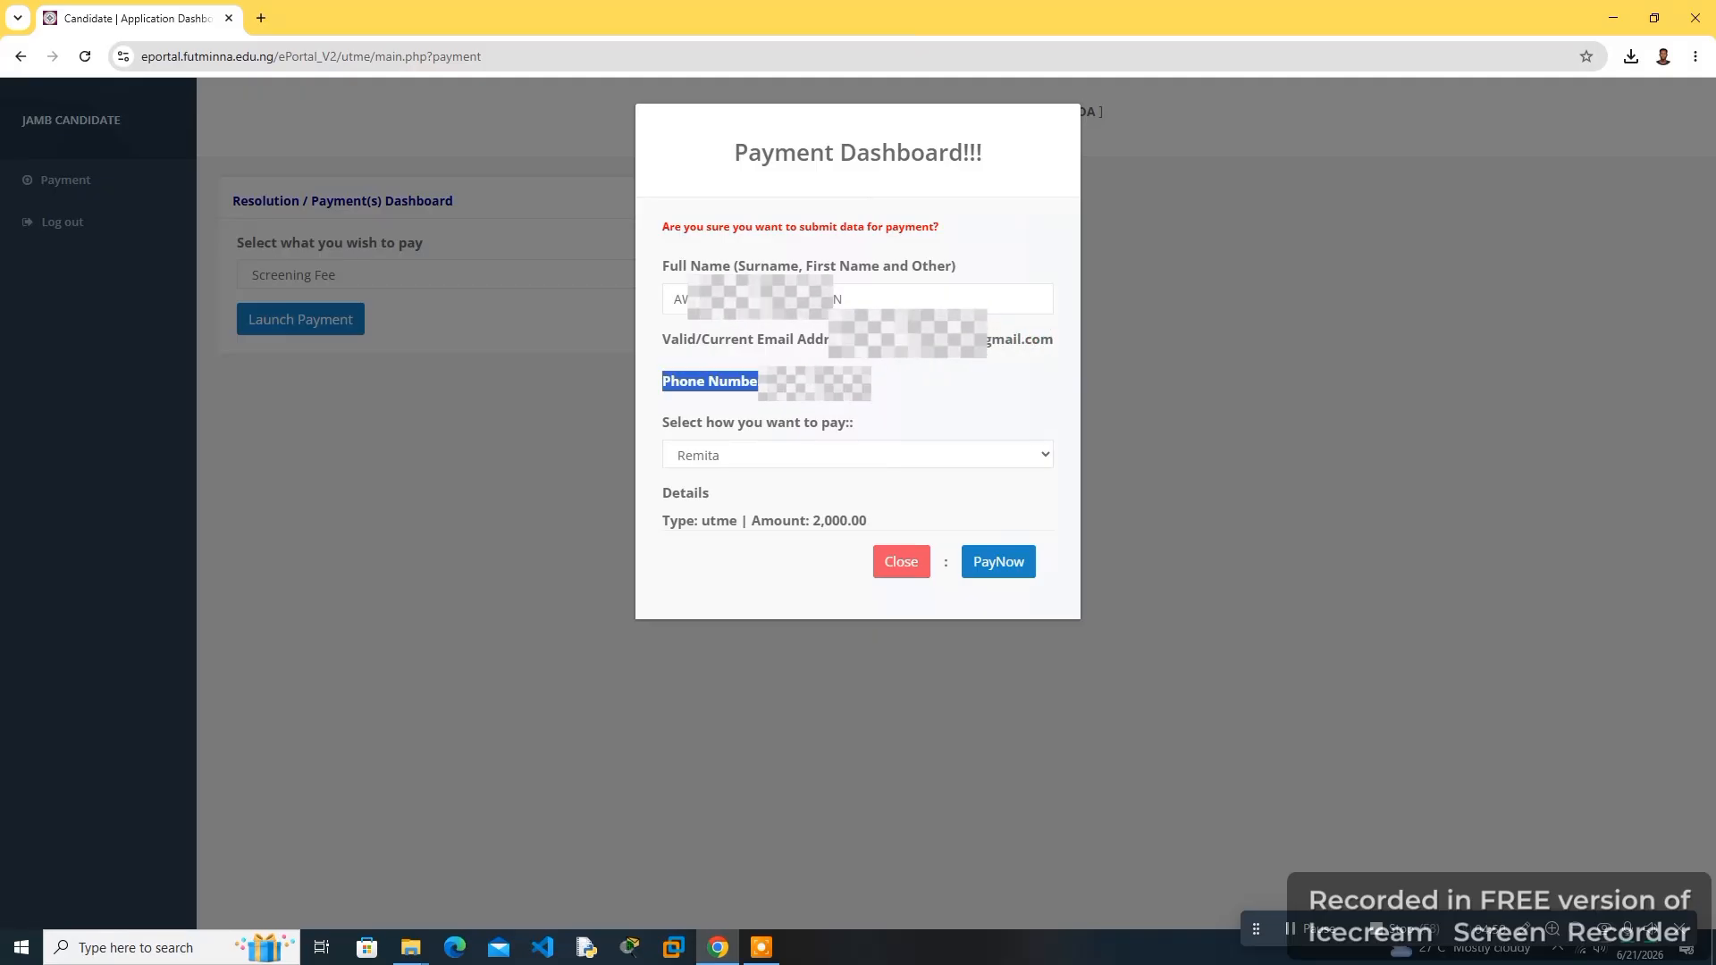
pyautogui.click(774, 452)
pyautogui.click(706, 502)
pyautogui.click(710, 517)
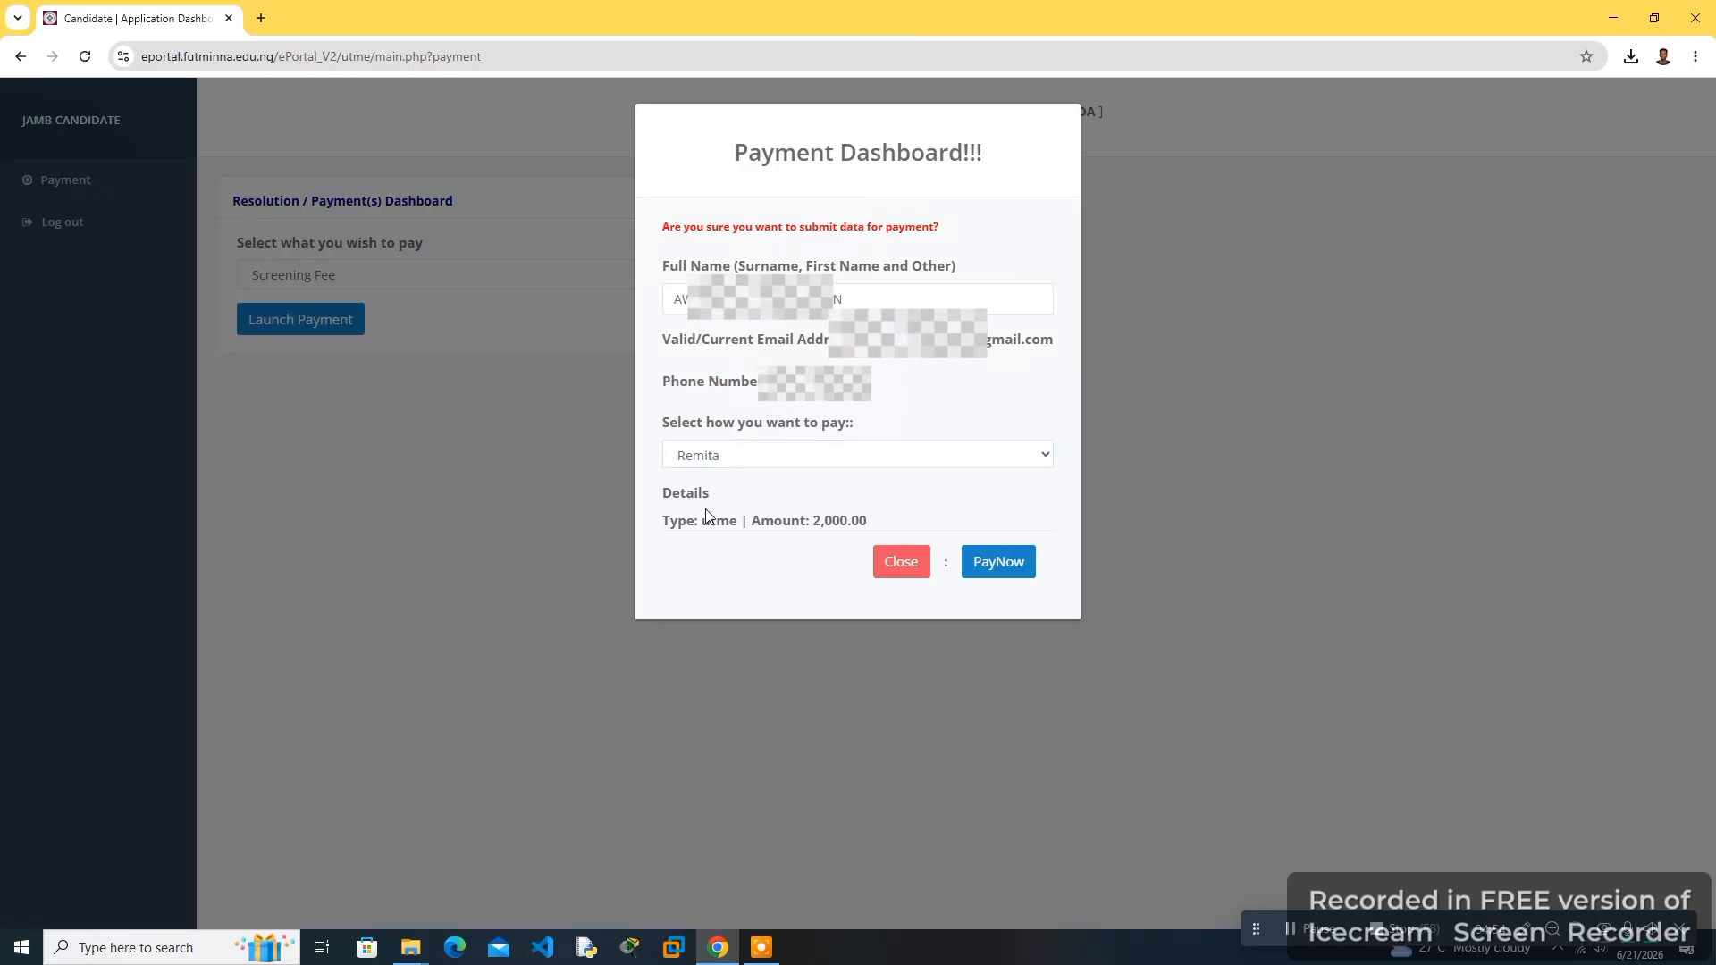
# - Initiate the 2,000 utme screening fee payment with PayNow and confirm the new payment
pyautogui.moveTo(811, 522); pyautogui.dragTo(891, 527)
pyautogui.click(835, 522)
pyautogui.click(994, 573)
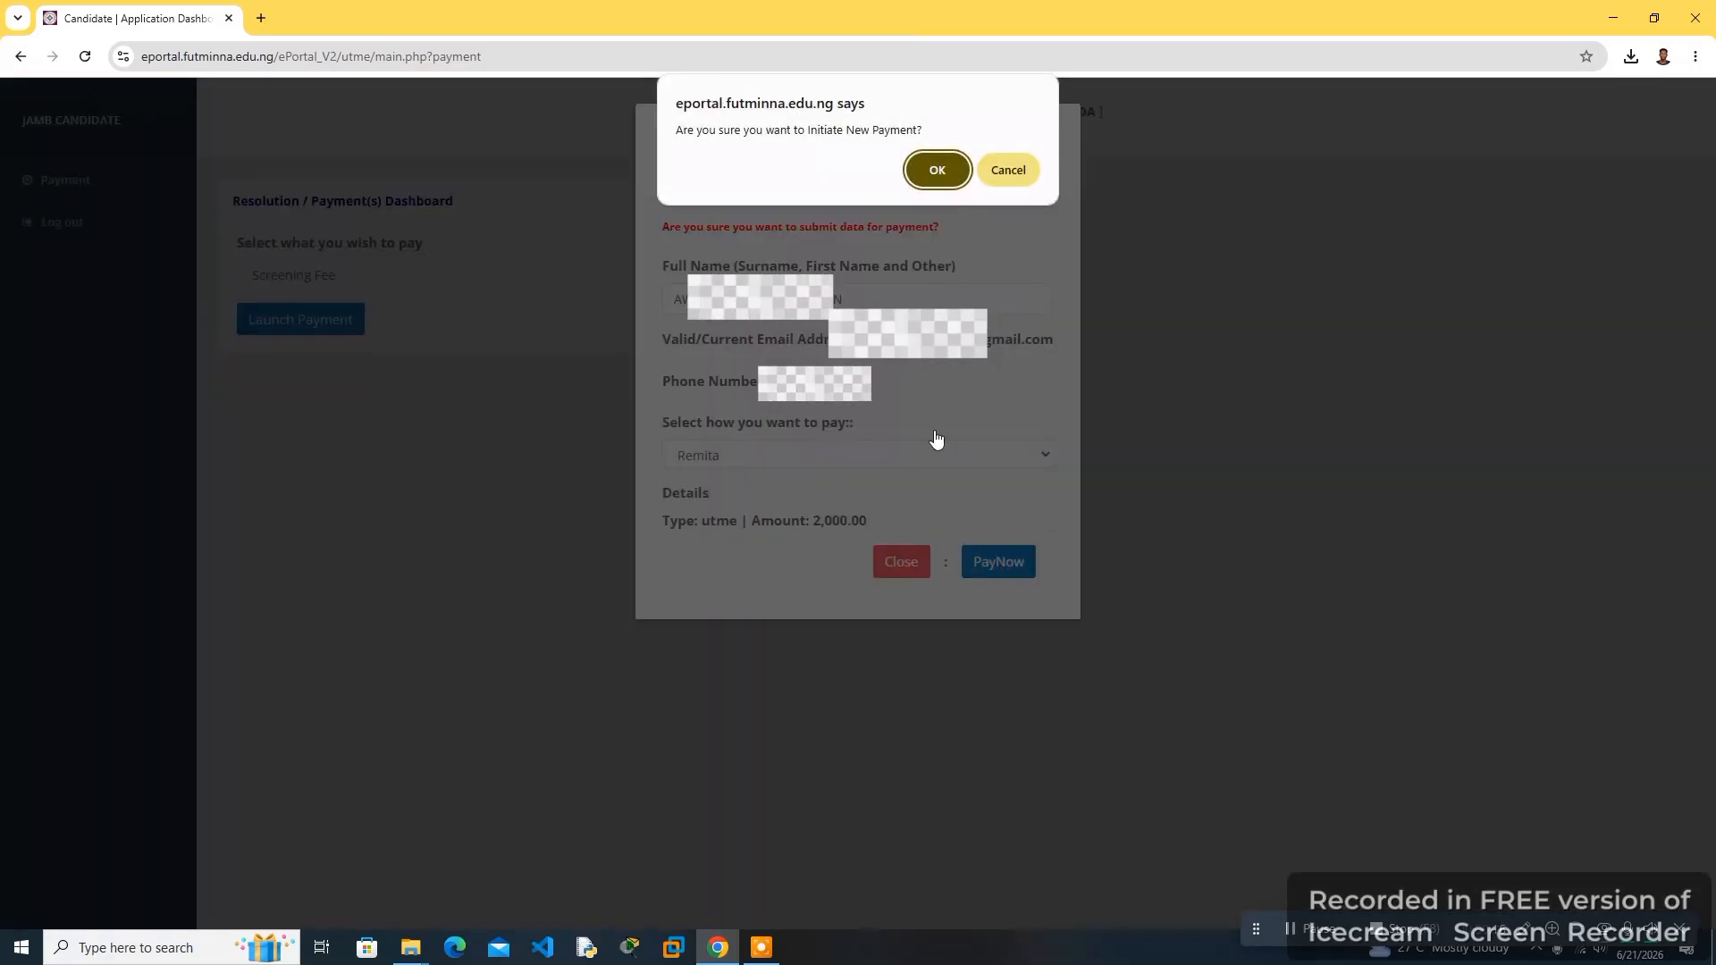
pyautogui.click(934, 173)
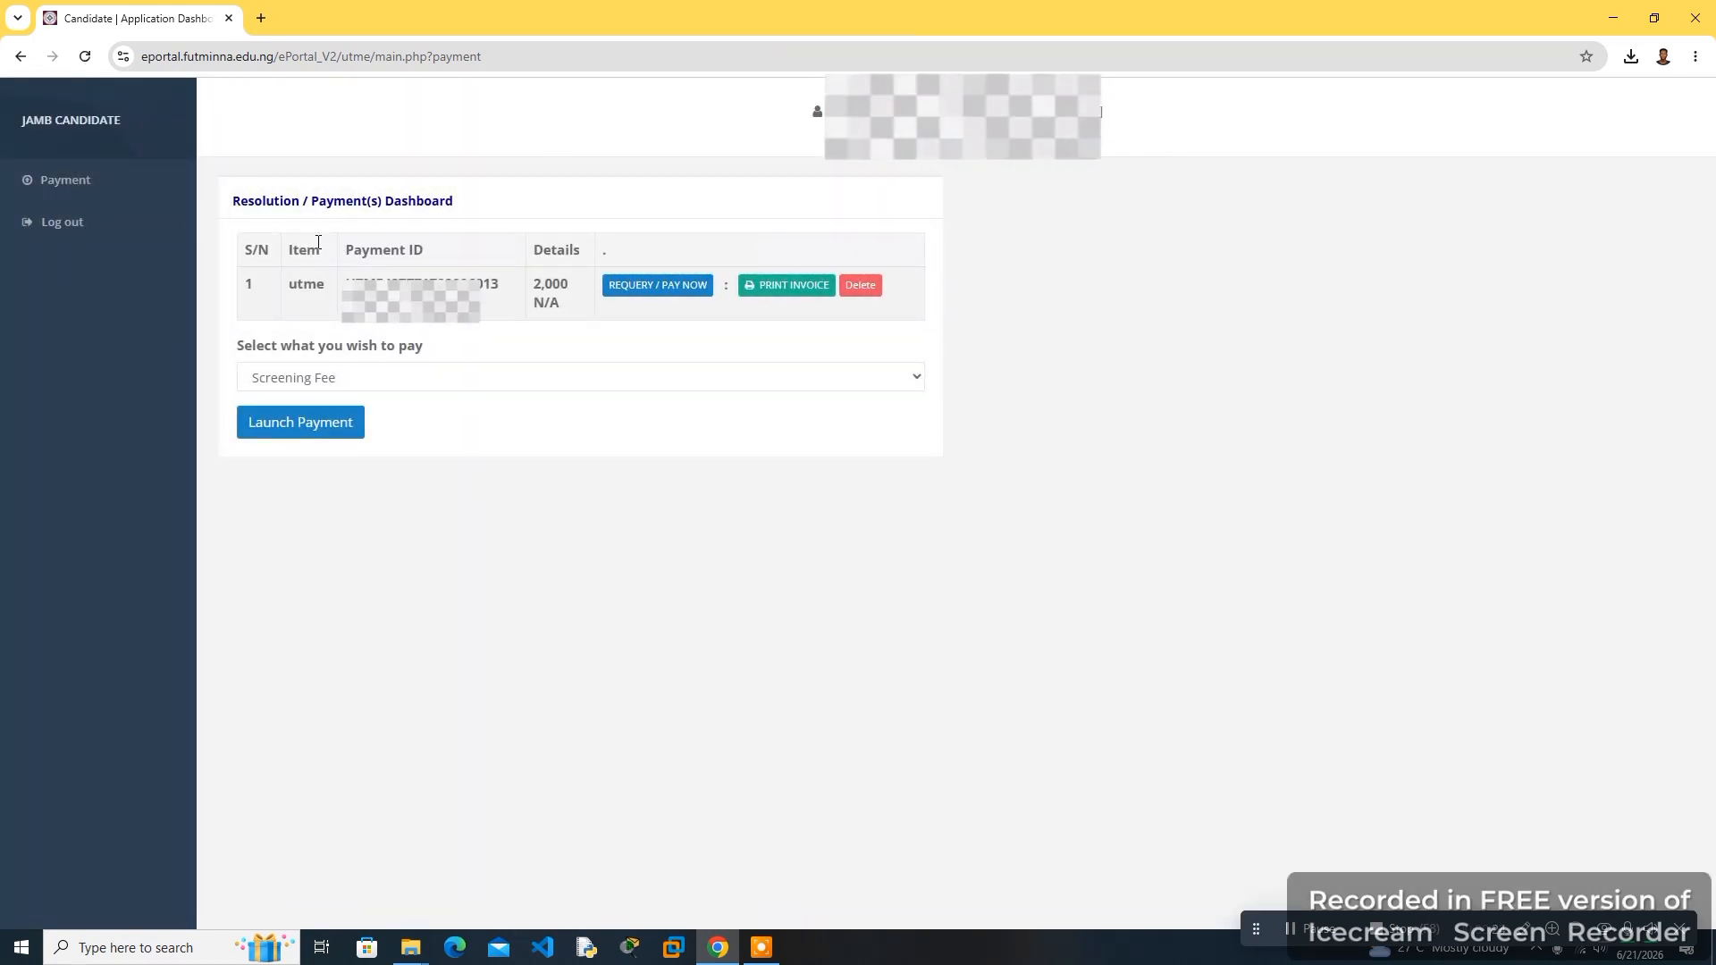
# - Copy the generated payment ID into a new browser tab's address bar and return to the portal tab
pyautogui.rightClick(410, 321)
pyautogui.click(436, 329)
pyautogui.click(259, 17)
pyautogui.hotkey('ctrl', 'v')
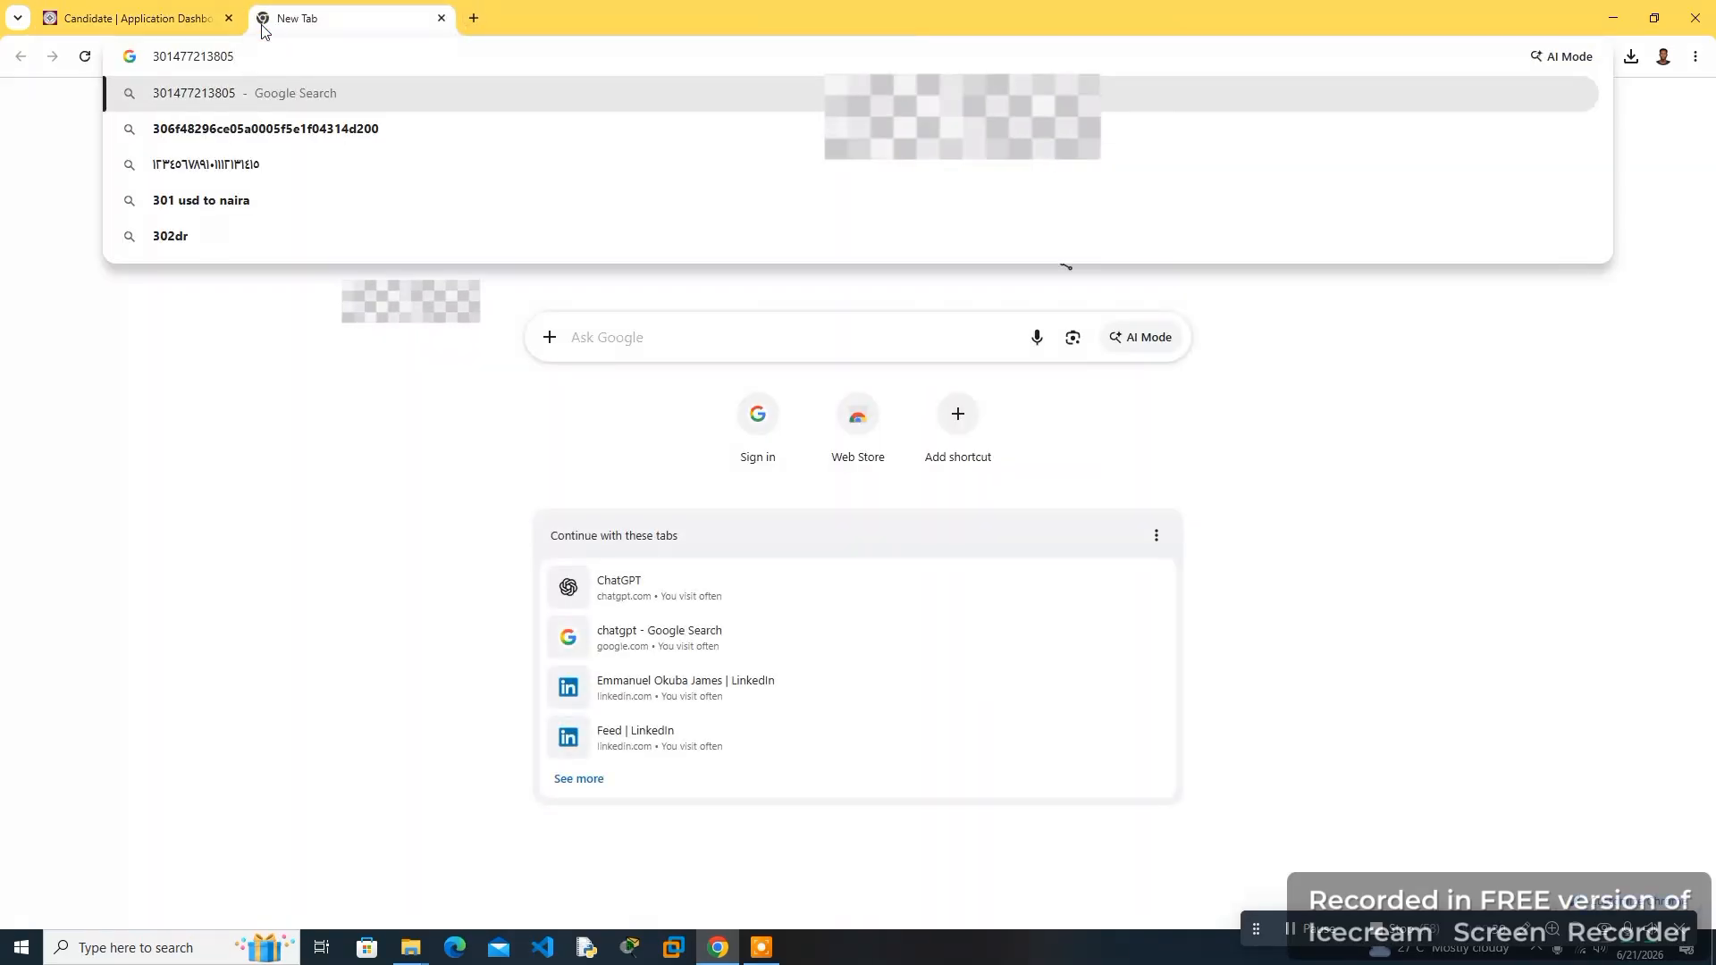
pyautogui.click(169, 6)
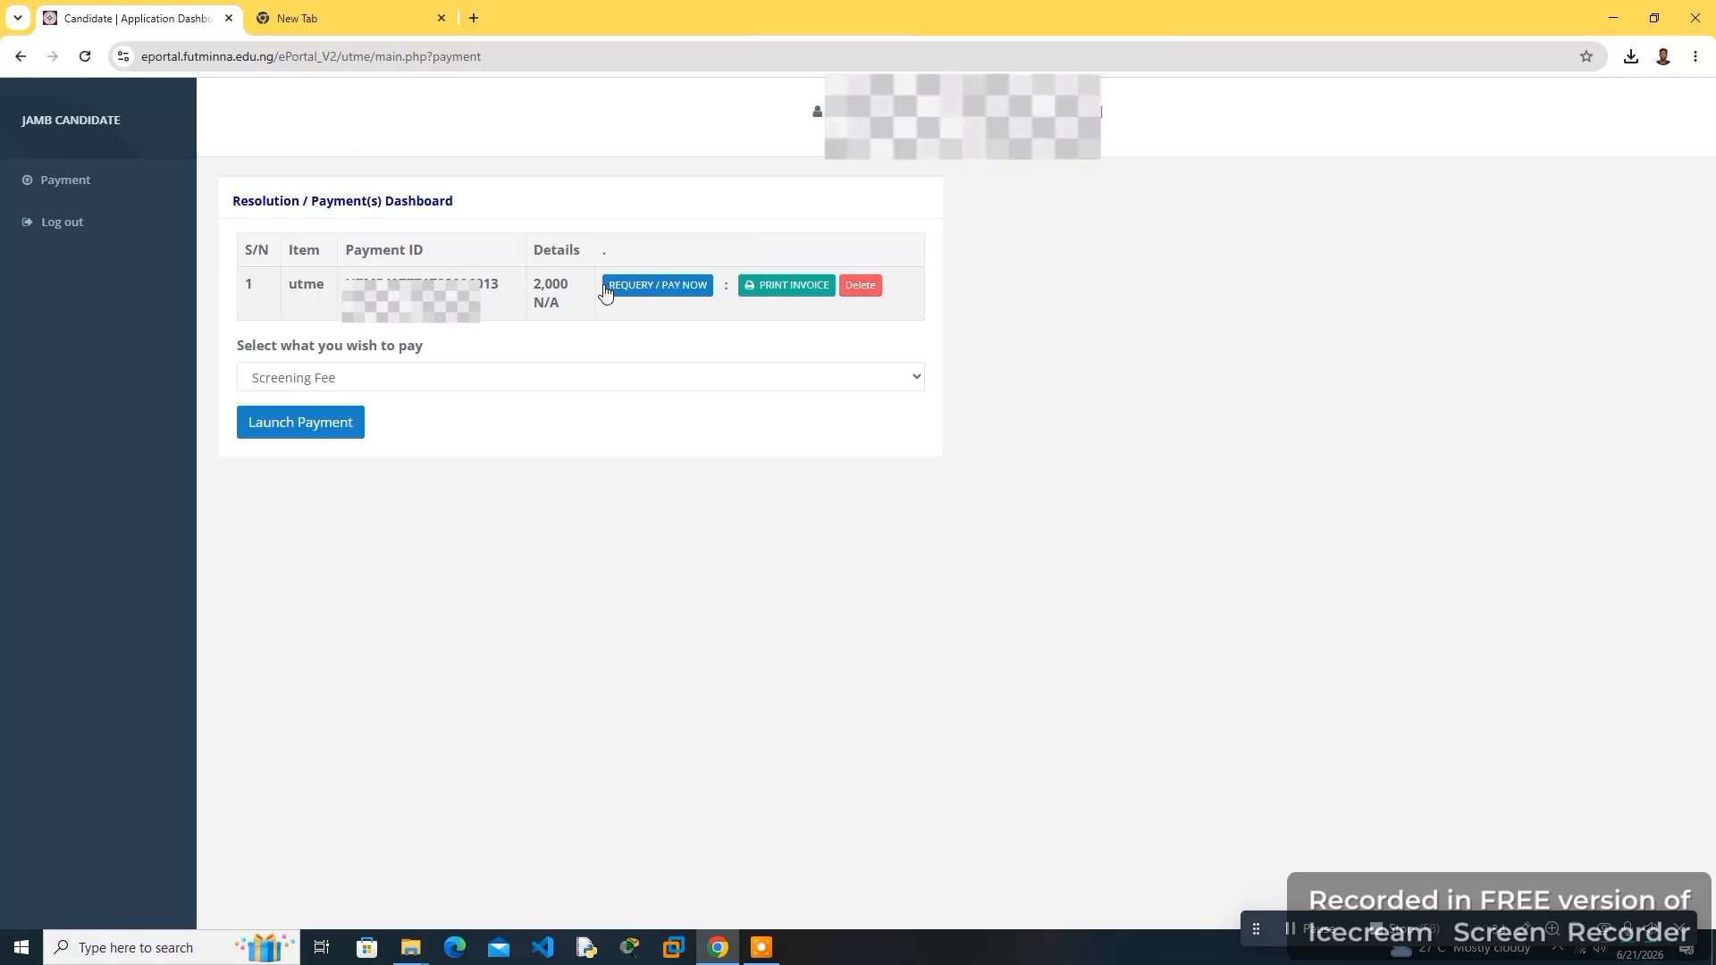
# - Open the Remita payment page for the utme screening fee invoice
pyautogui.click(766, 287)
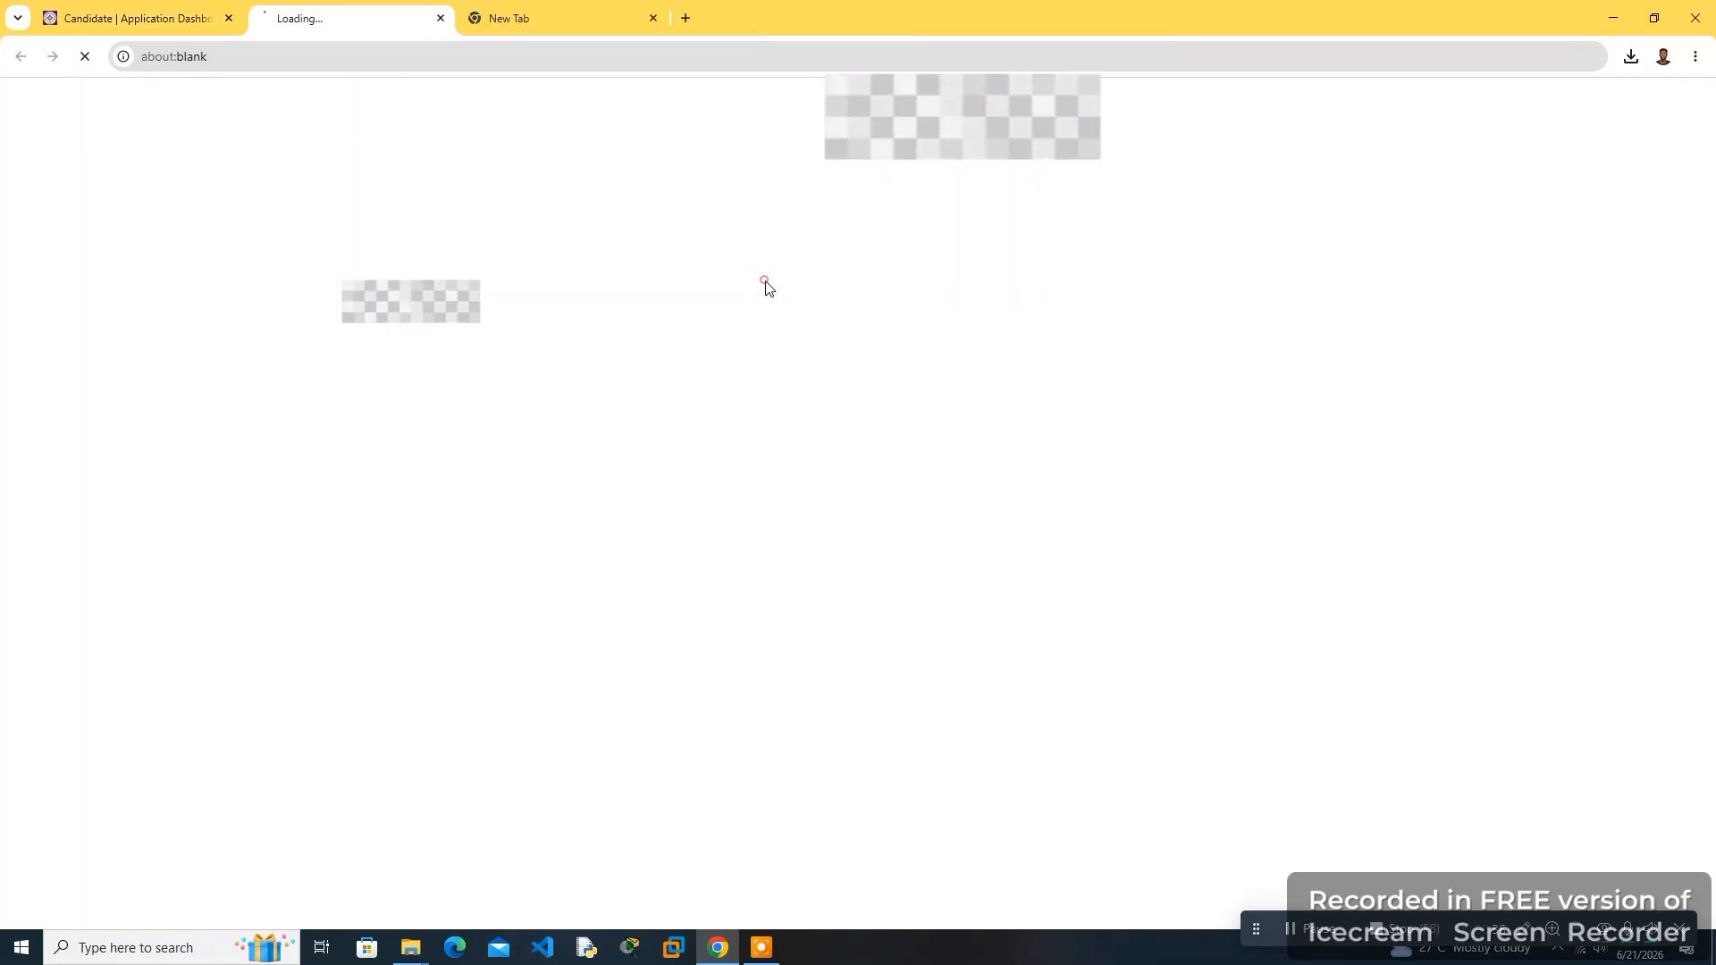
pyautogui.click(137, 15)
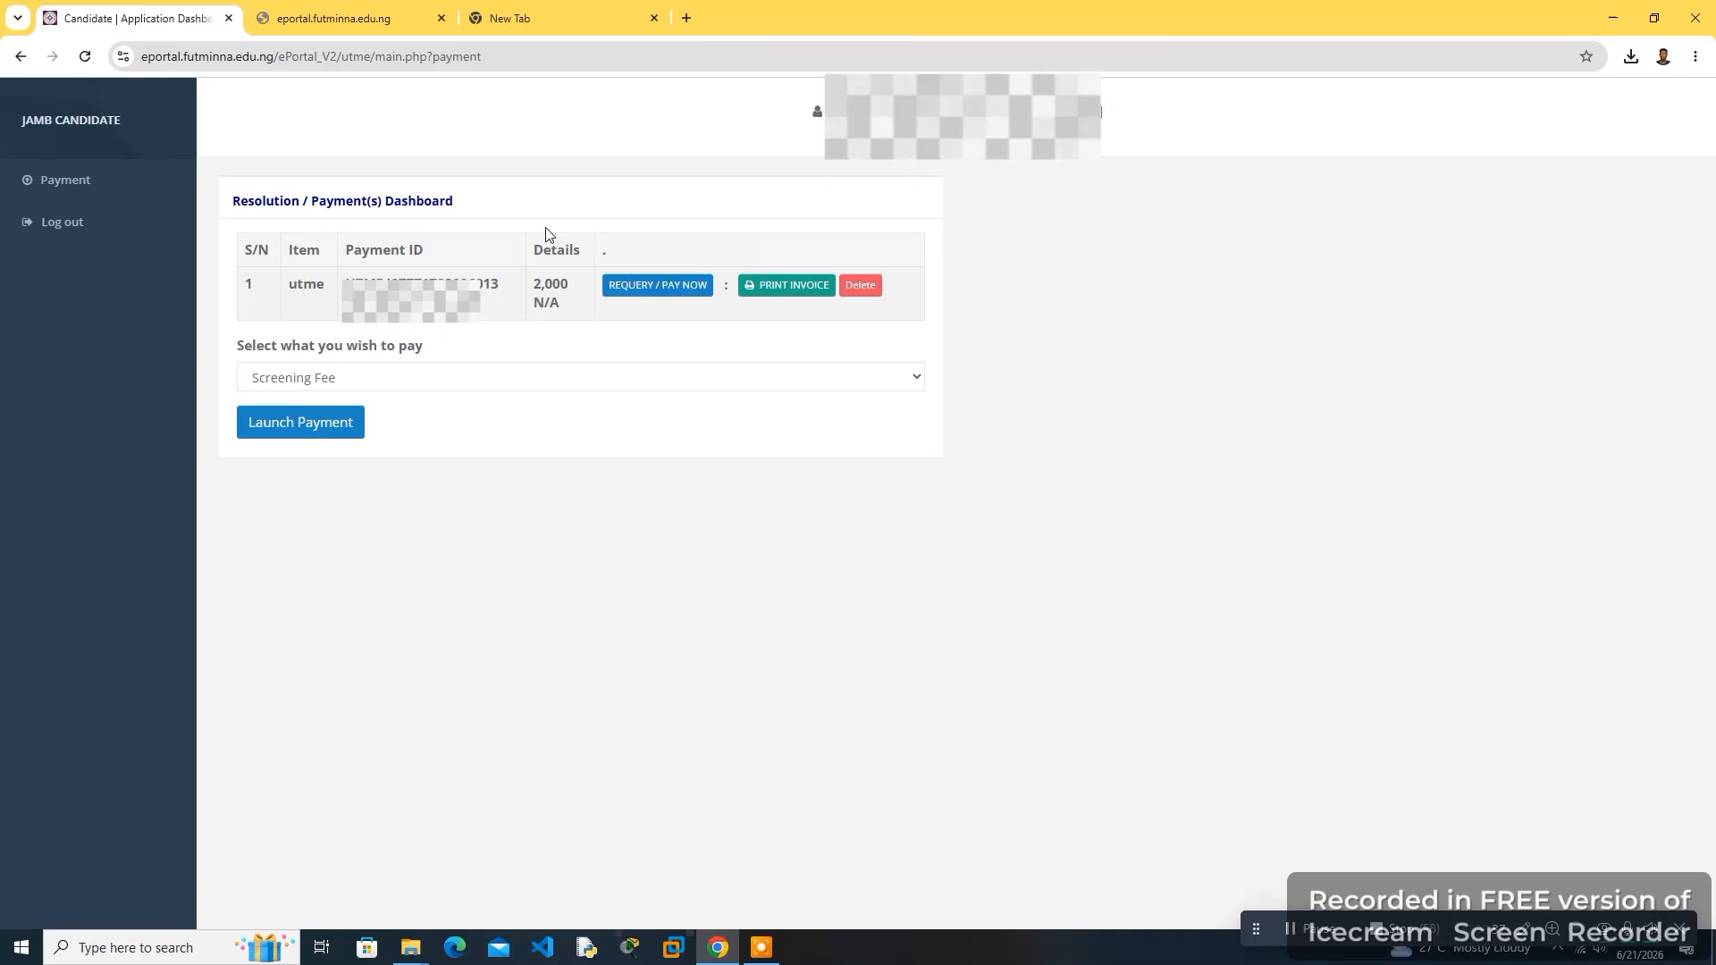
pyautogui.click(660, 288)
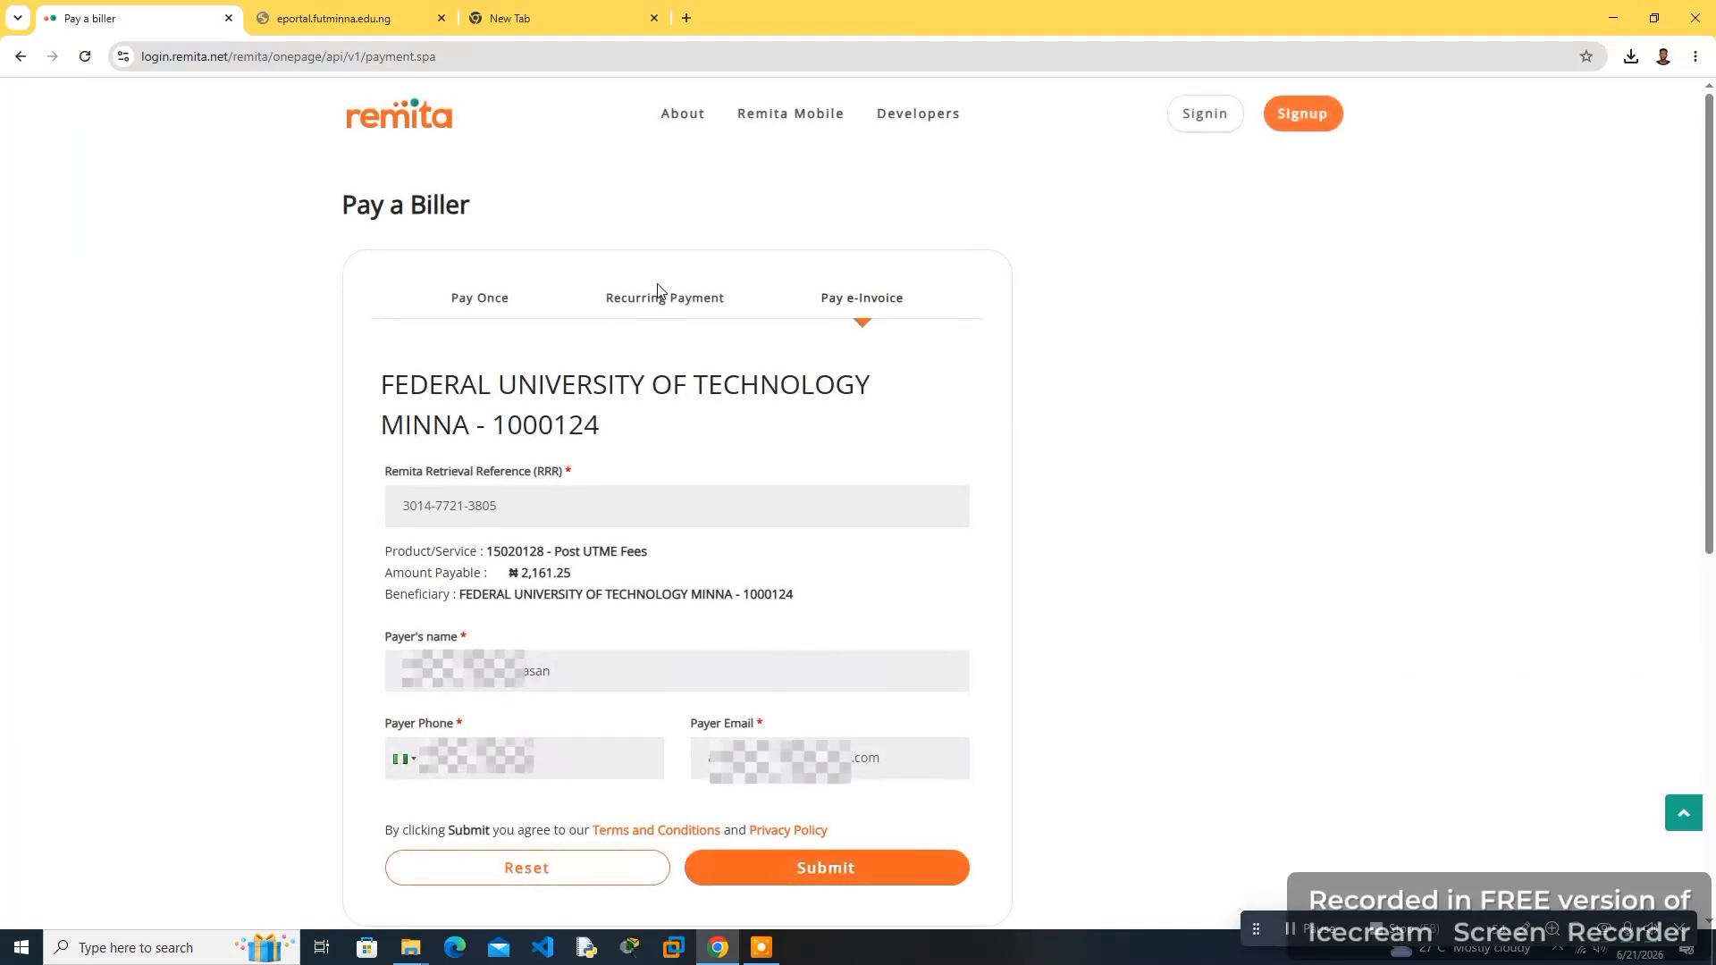
# - Review the RRR, Post UTME Fees amount and payer details on the Pay a Biller form, then submit it
pyautogui.moveTo(391, 371); pyautogui.dragTo(670, 450)
pyautogui.click(399, 419)
pyautogui.moveTo(514, 503); pyautogui.dragTo(360, 525)
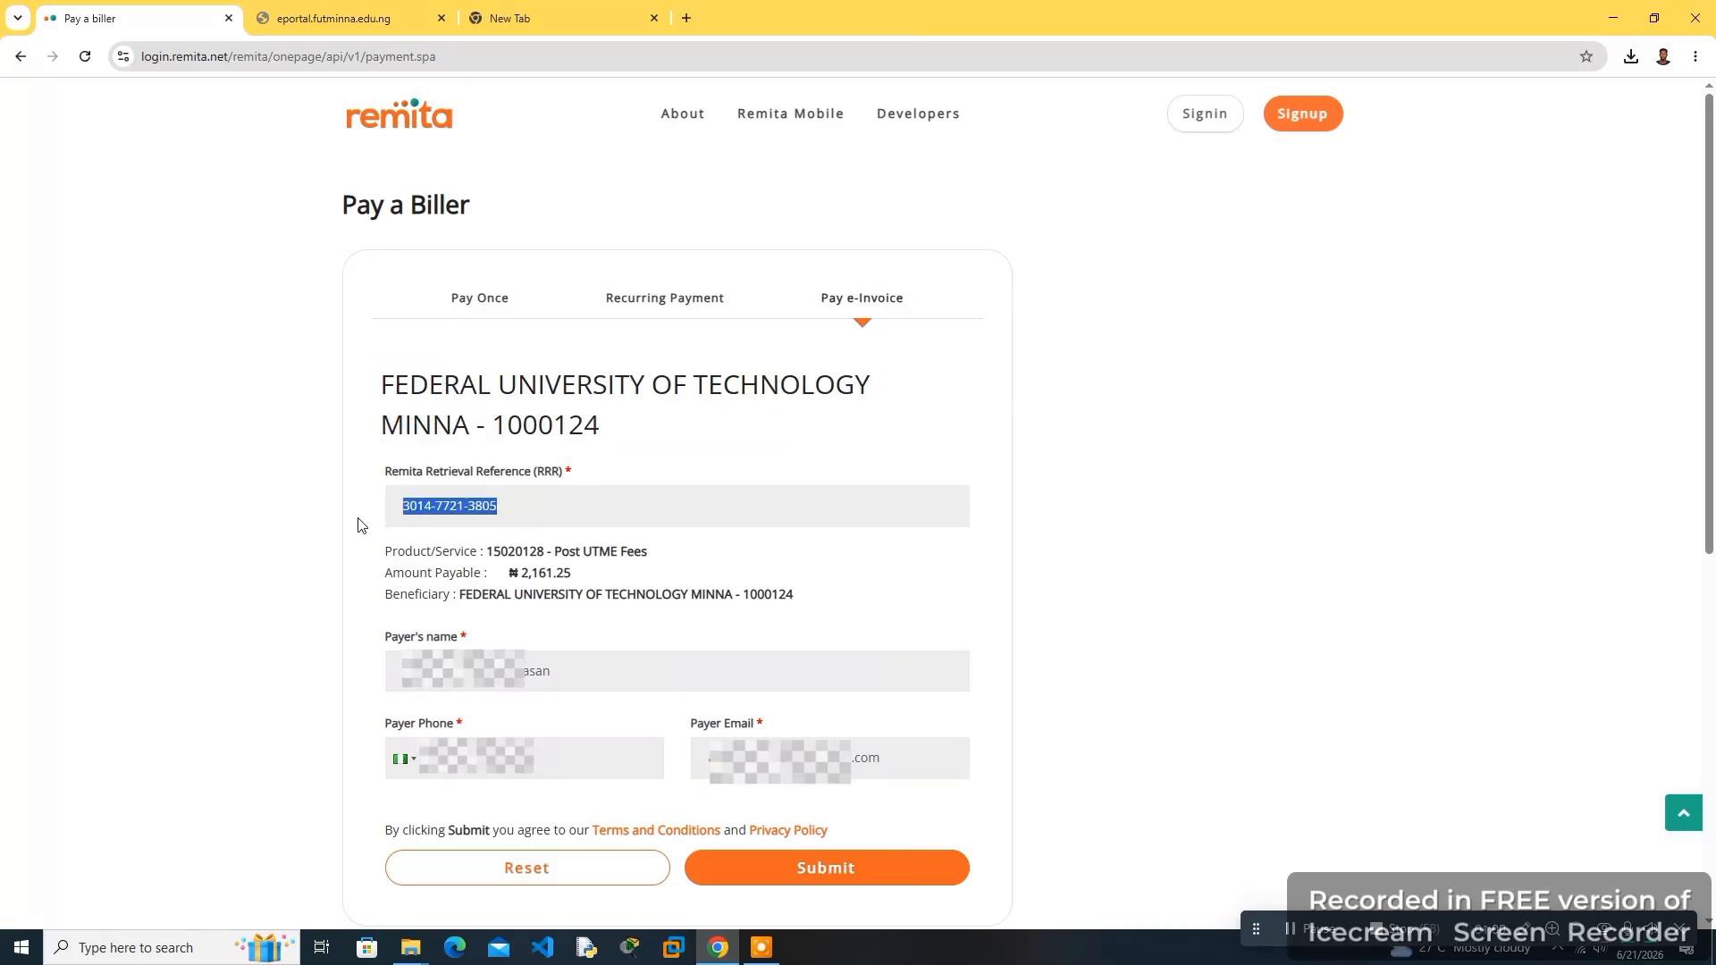
pyautogui.click(461, 502)
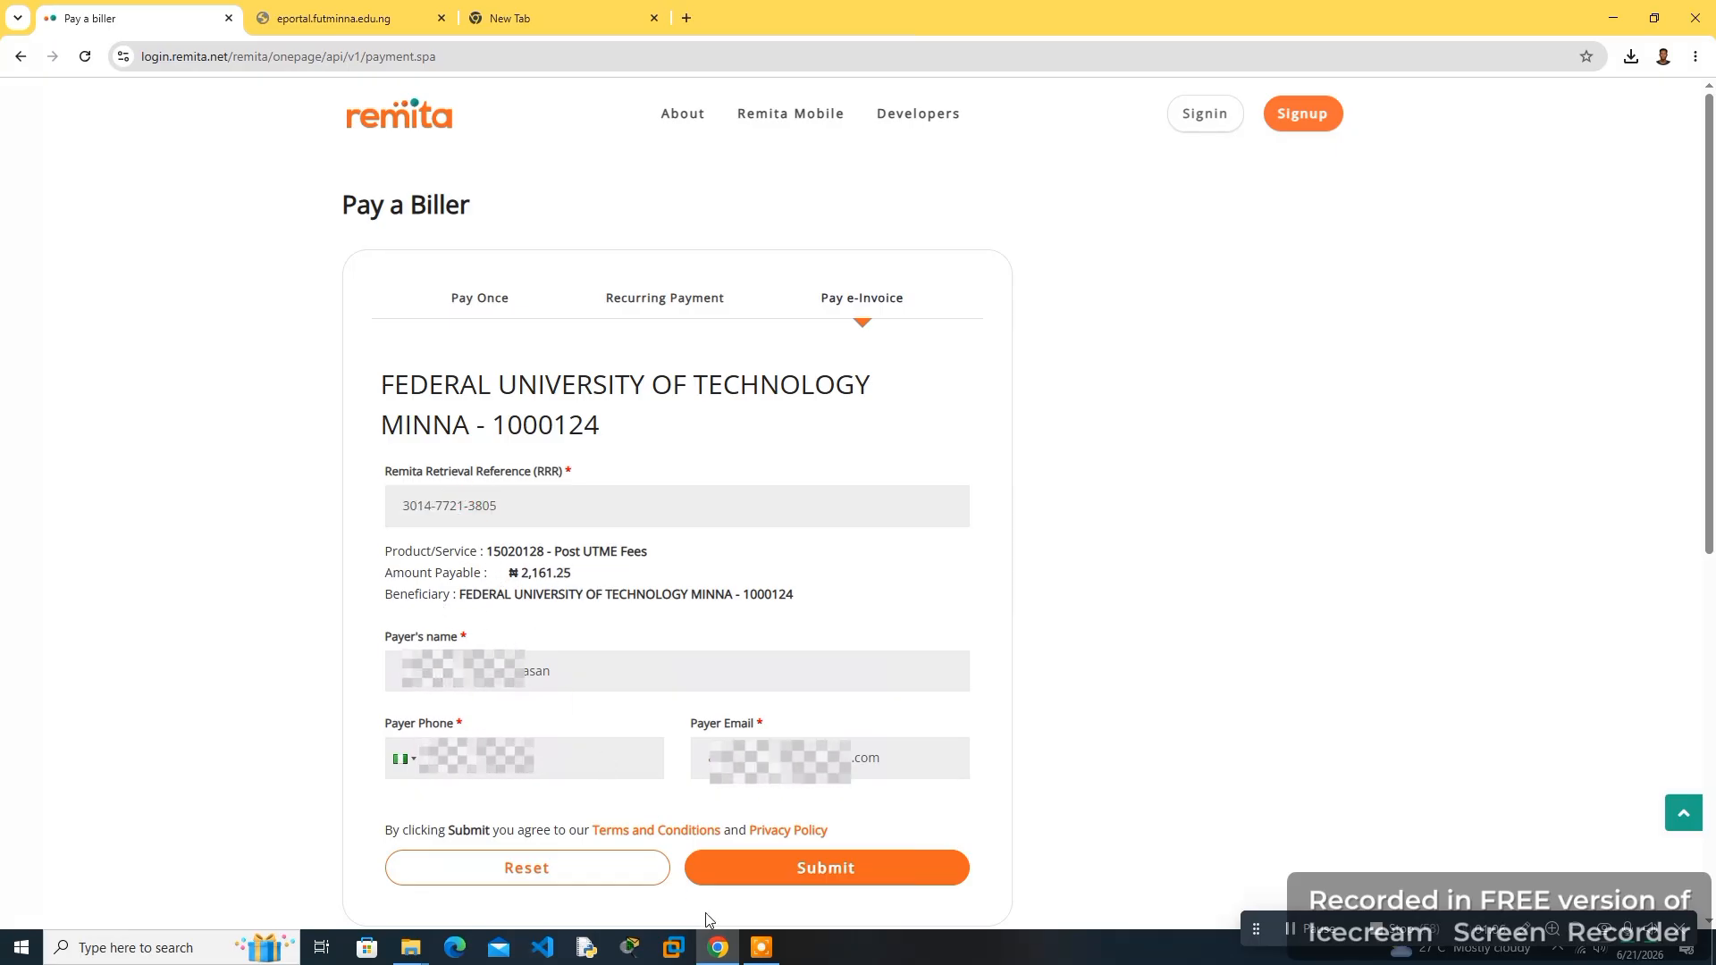
pyautogui.click(772, 880)
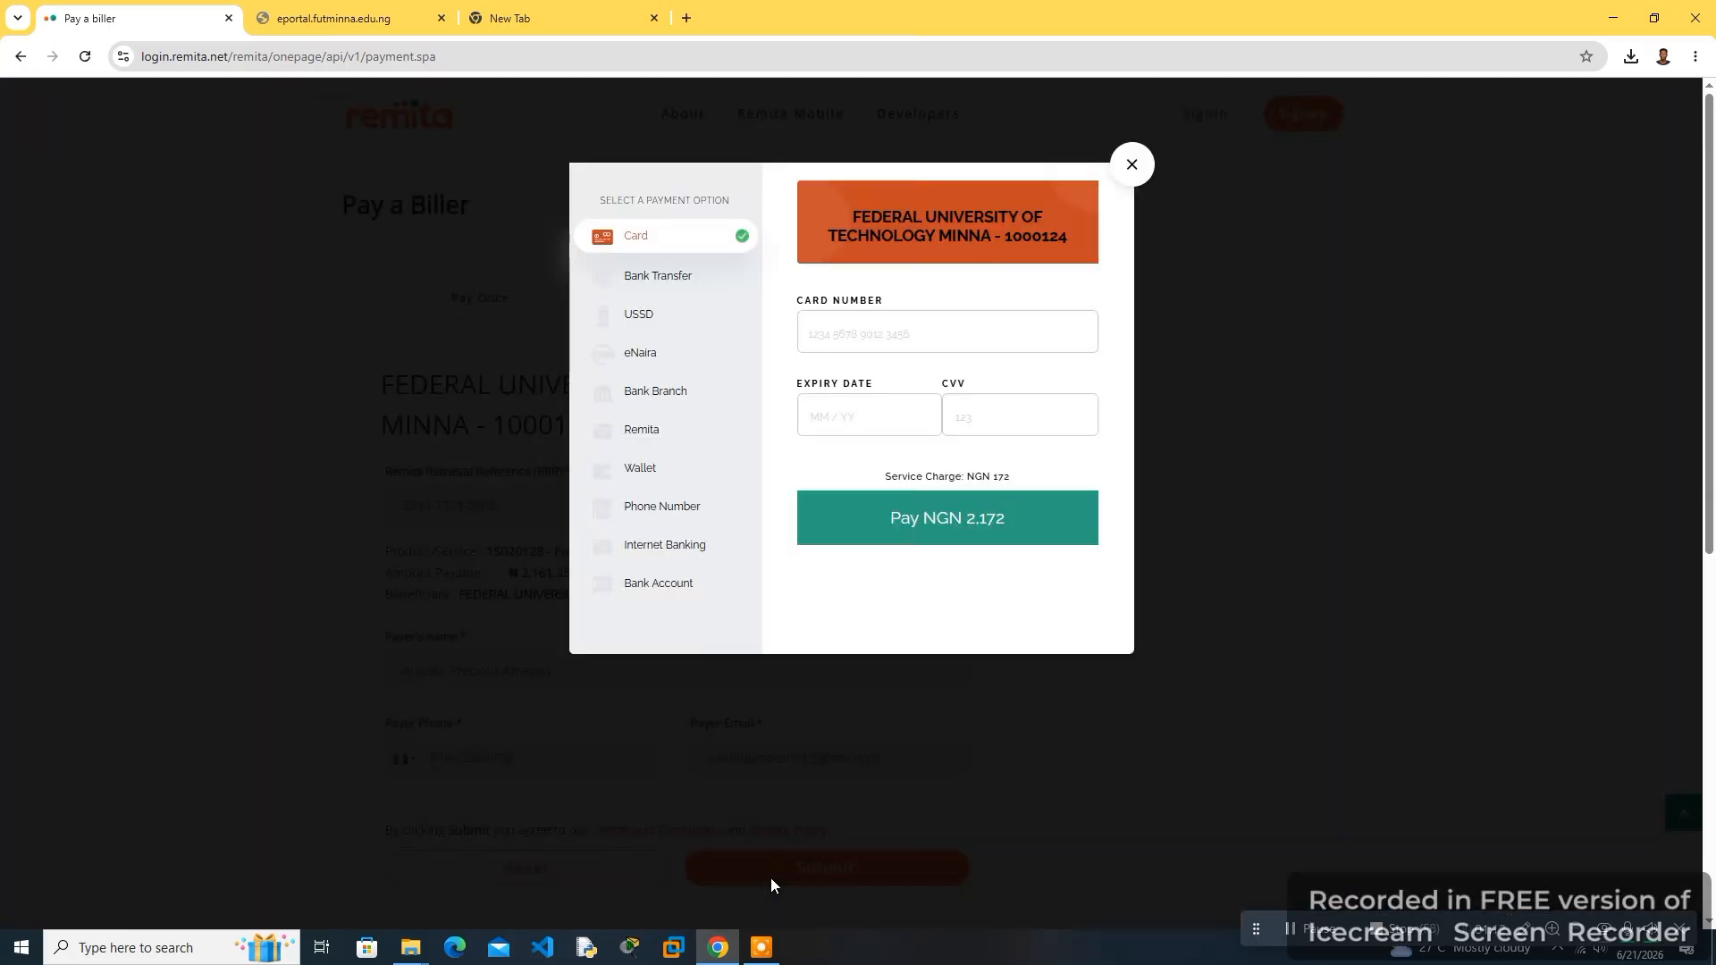
# - Inspect the card payment fields, then switch the payment option to Bank Transfer
pyautogui.click(829, 325)
pyautogui.click(856, 406)
pyautogui.click(974, 417)
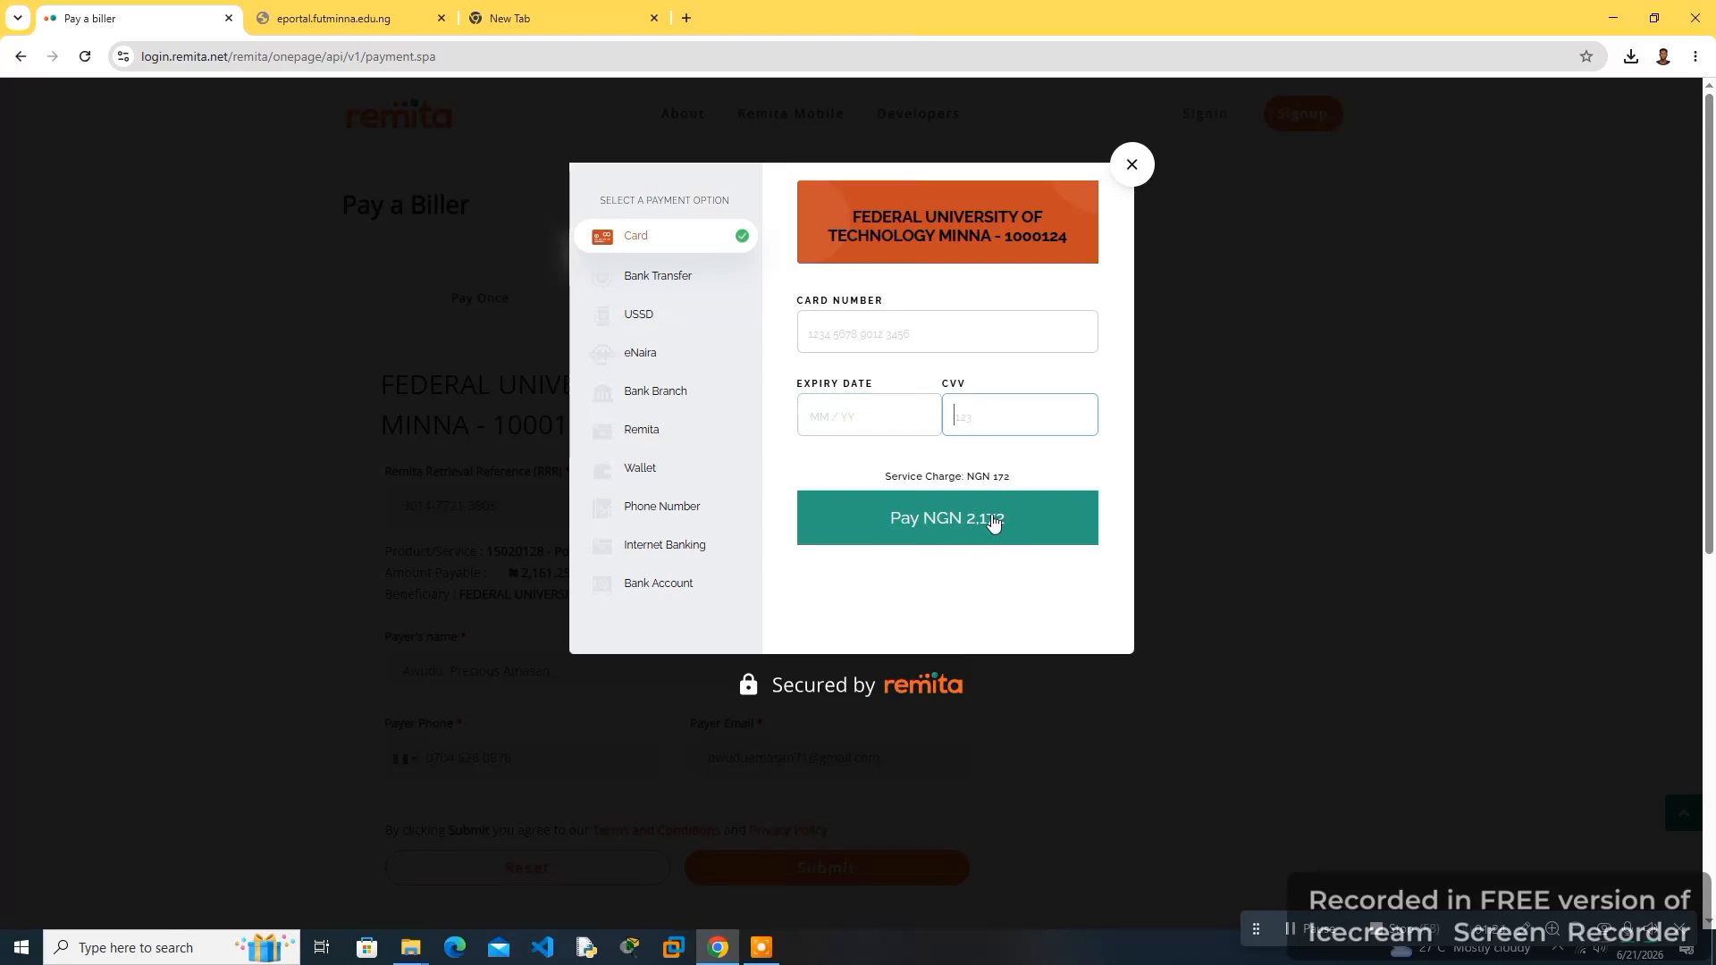
pyautogui.click(696, 278)
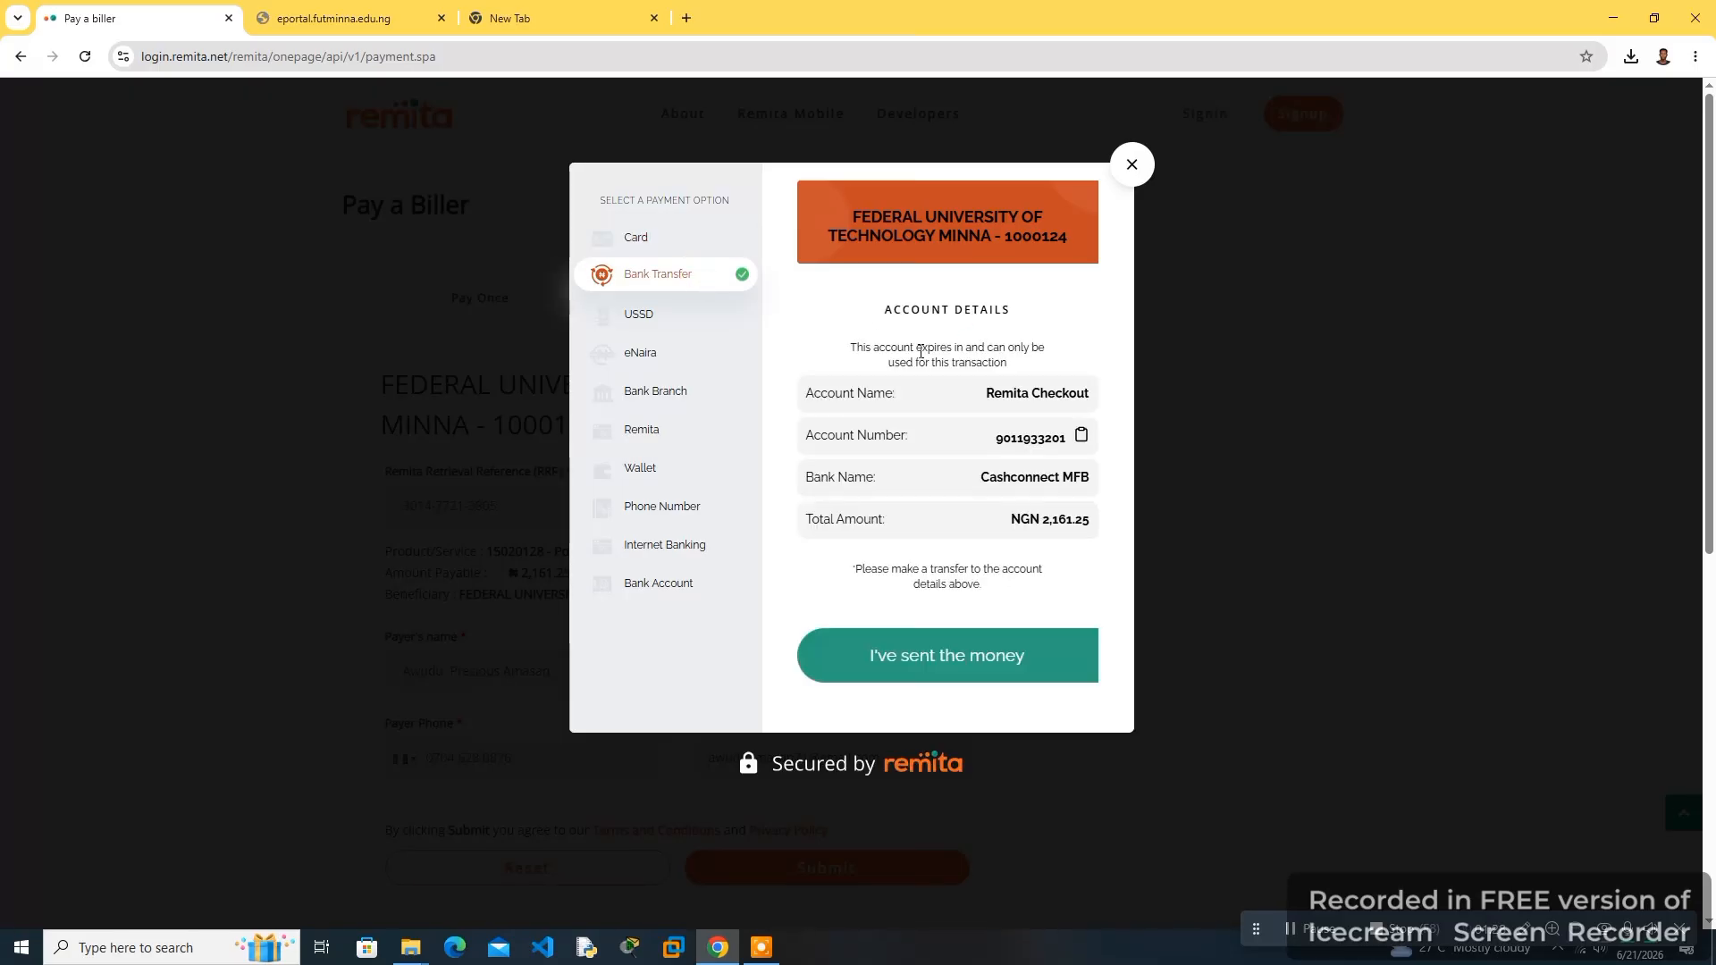
# - Review the transfer account details and confirm that the money has been sent
pyautogui.moveTo(984, 394); pyautogui.dragTo(1081, 396)
pyautogui.click(1076, 396)
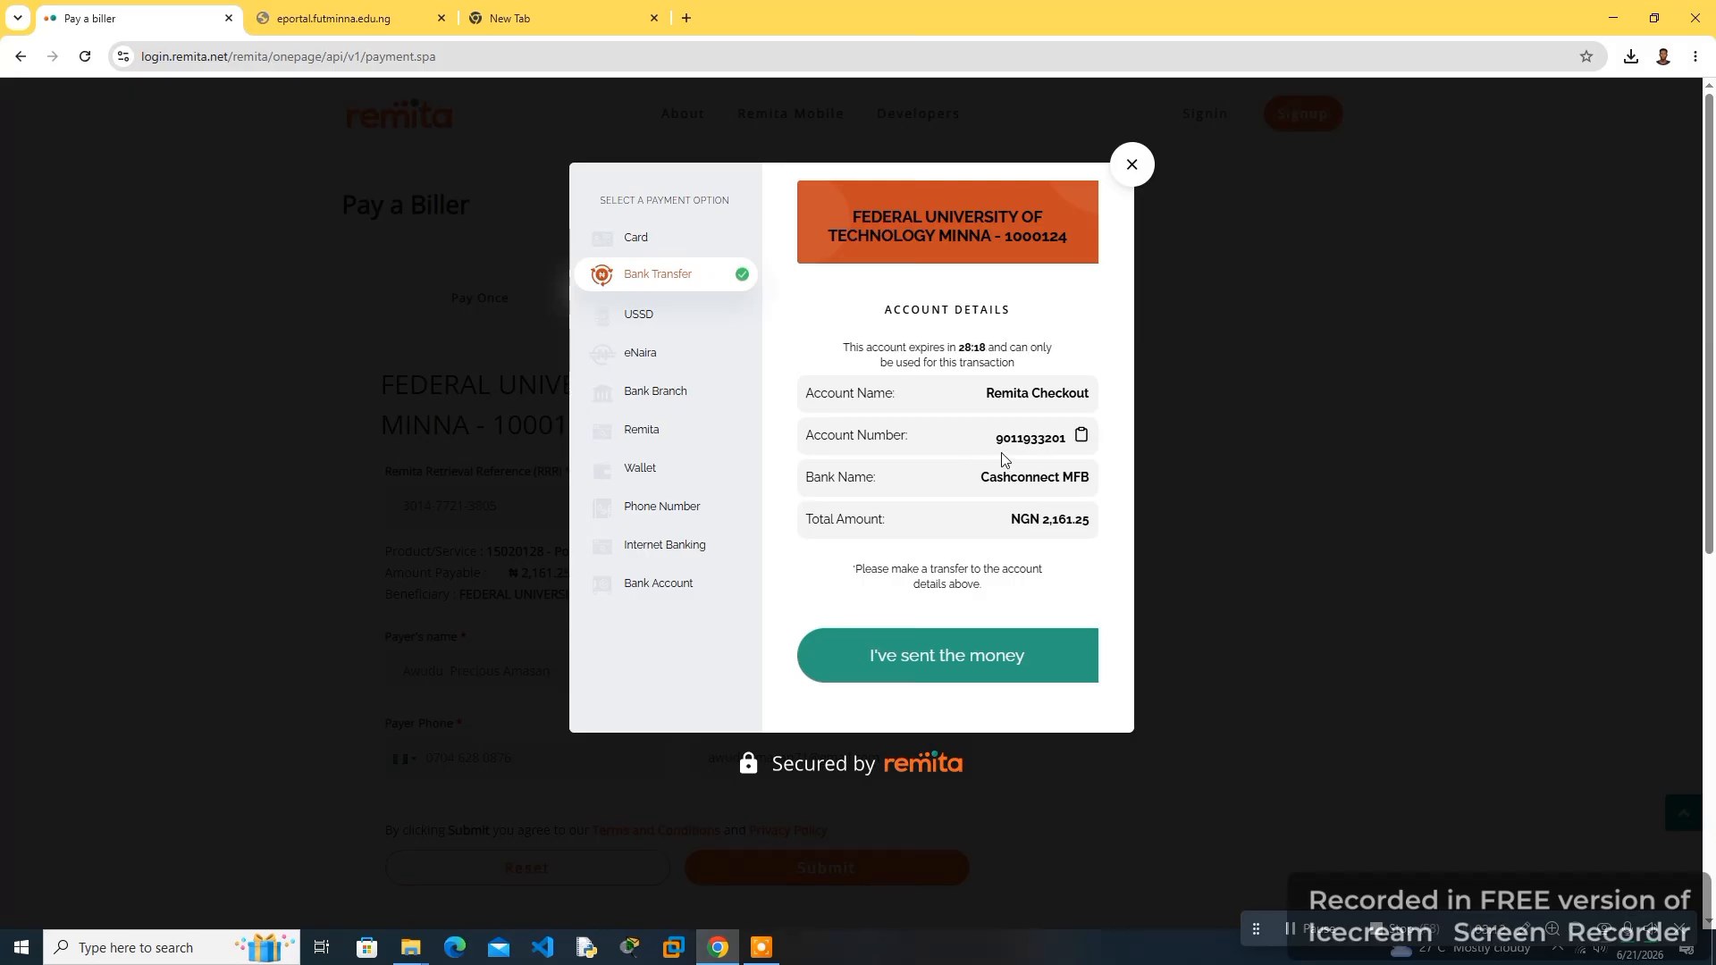
pyautogui.click(961, 657)
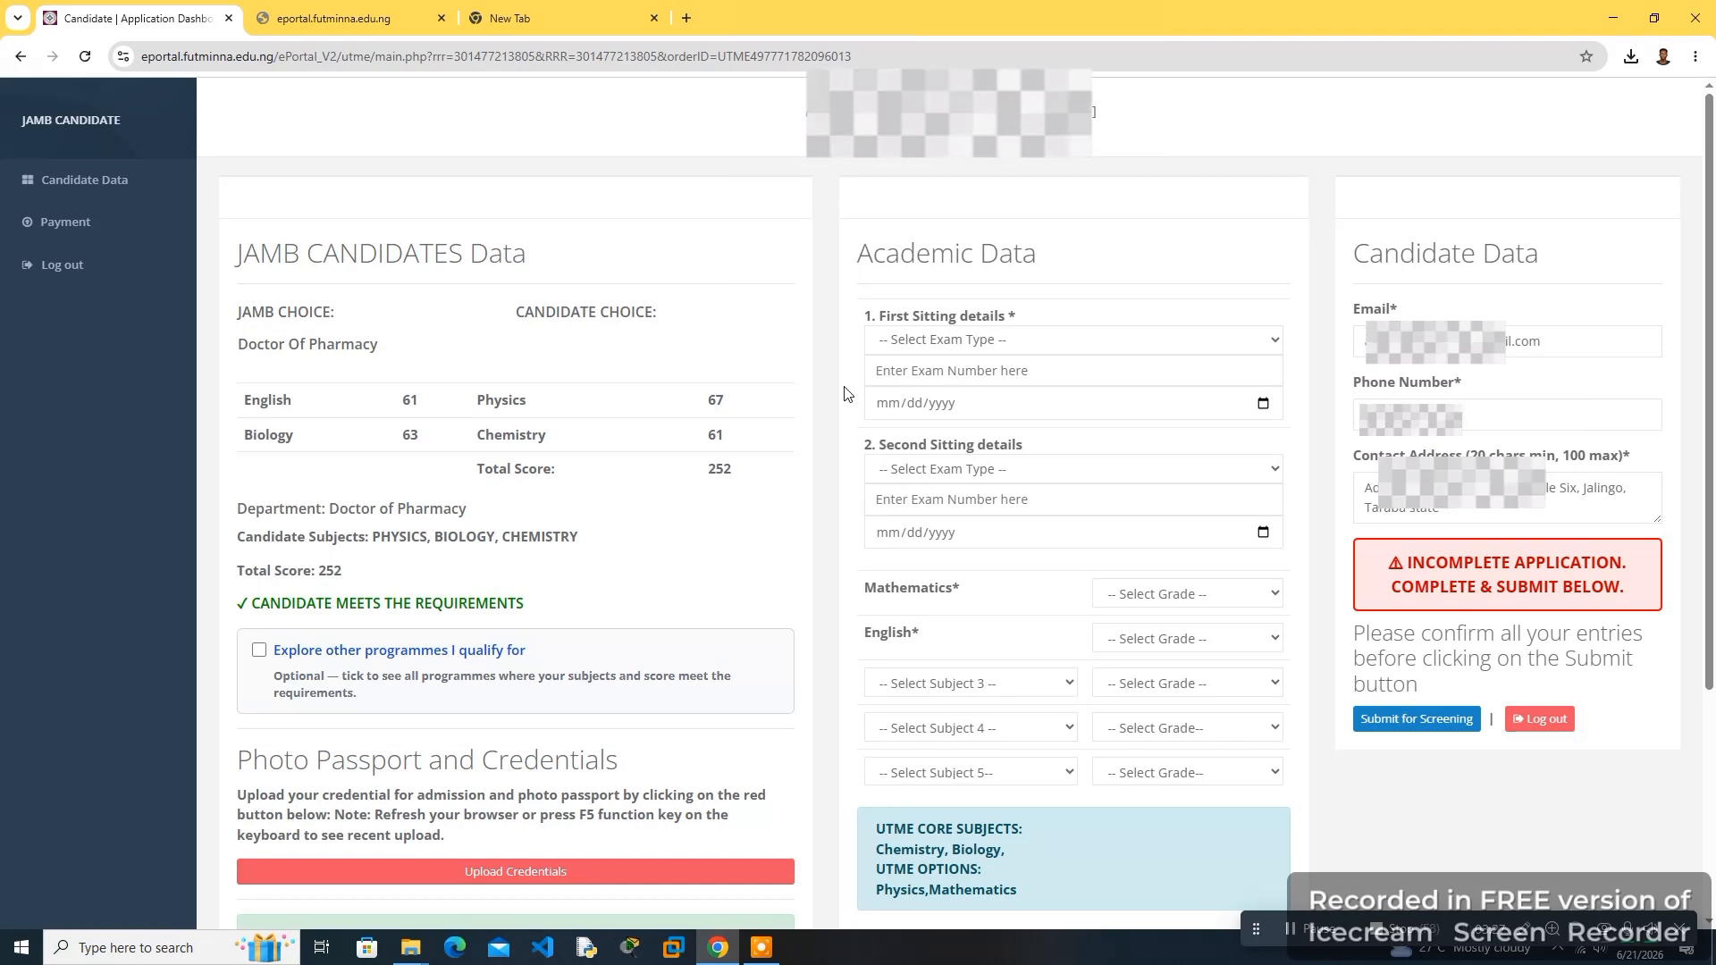
# - Examine the candidate requirements, the photo passport and the required document list
pyautogui.scroll(-3, 846, 394)
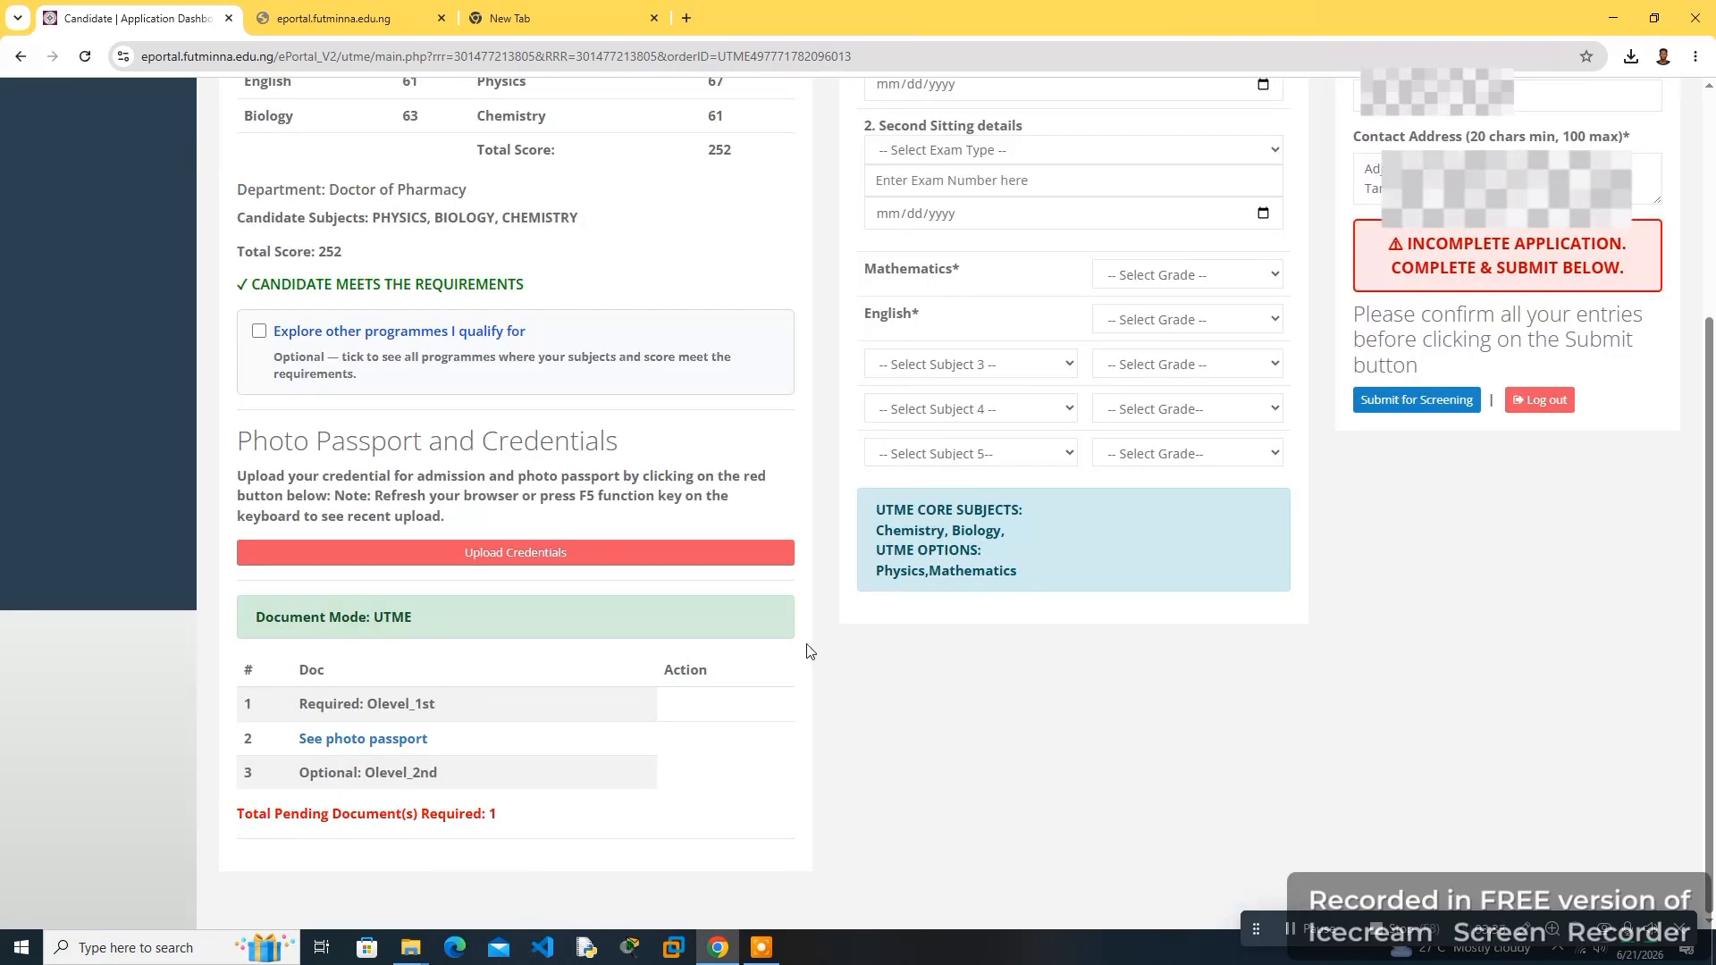
pyautogui.moveTo(238, 450); pyautogui.dragTo(628, 459)
pyautogui.click(624, 454)
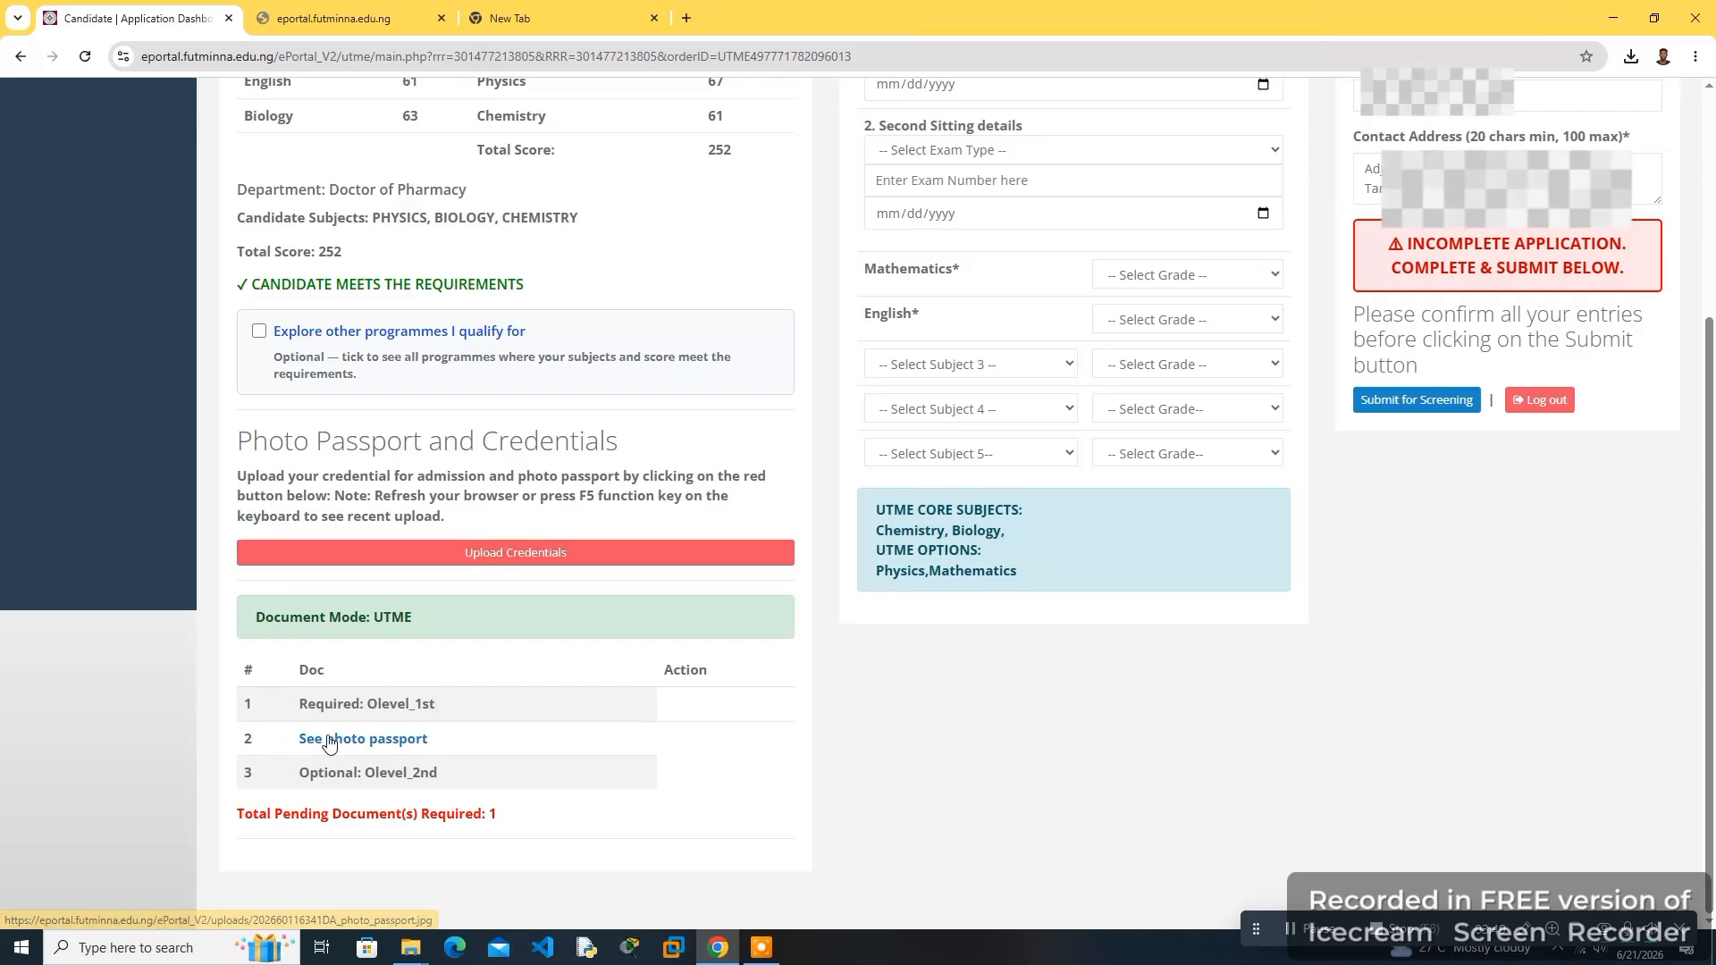
pyautogui.click(361, 746)
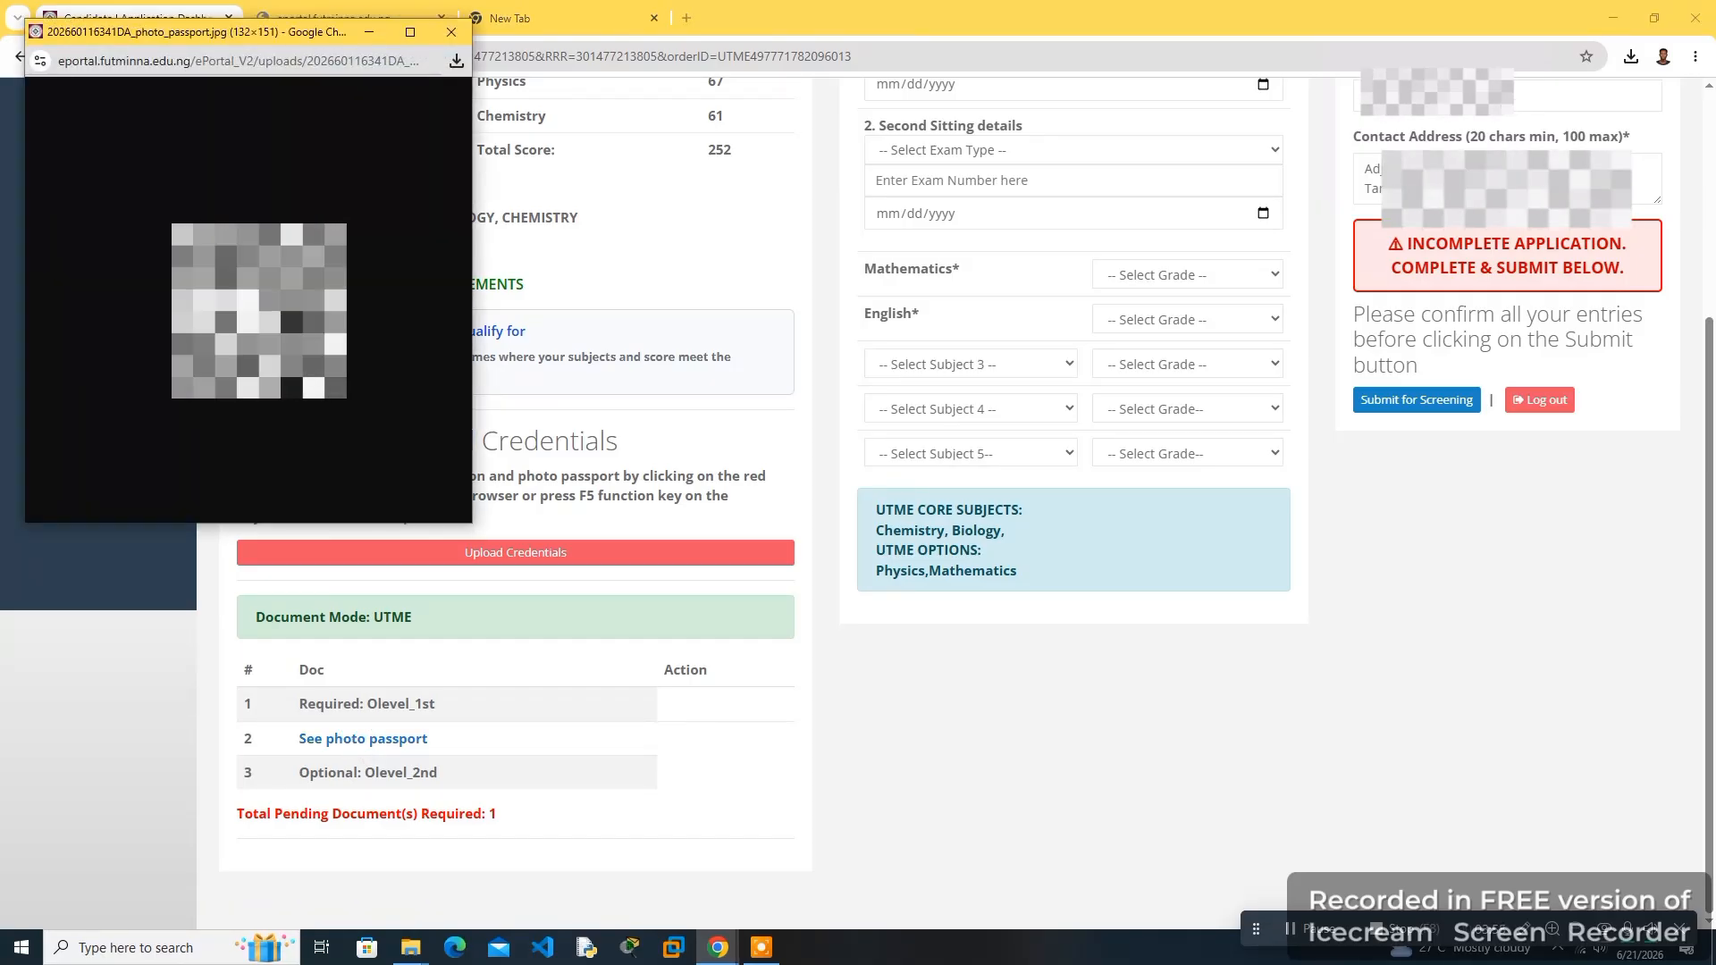
pyautogui.moveTo(299, 704); pyautogui.dragTo(438, 722)
pyautogui.click(436, 705)
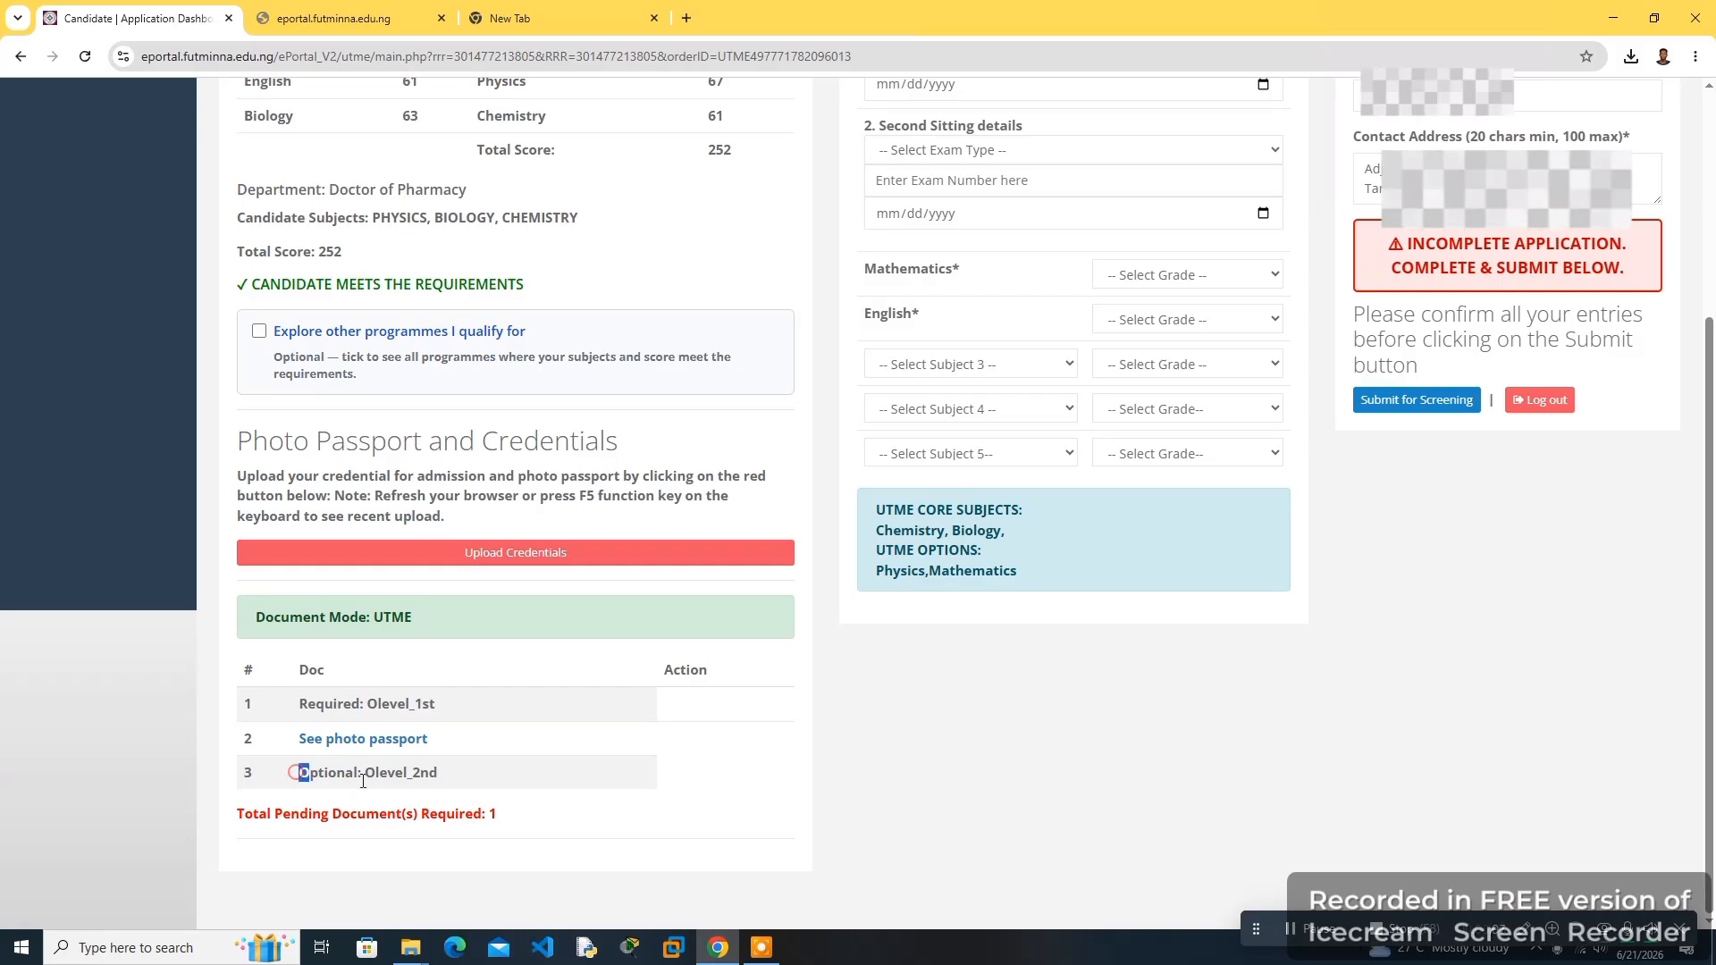
pyautogui.moveTo(363, 781); pyautogui.dragTo(456, 789)
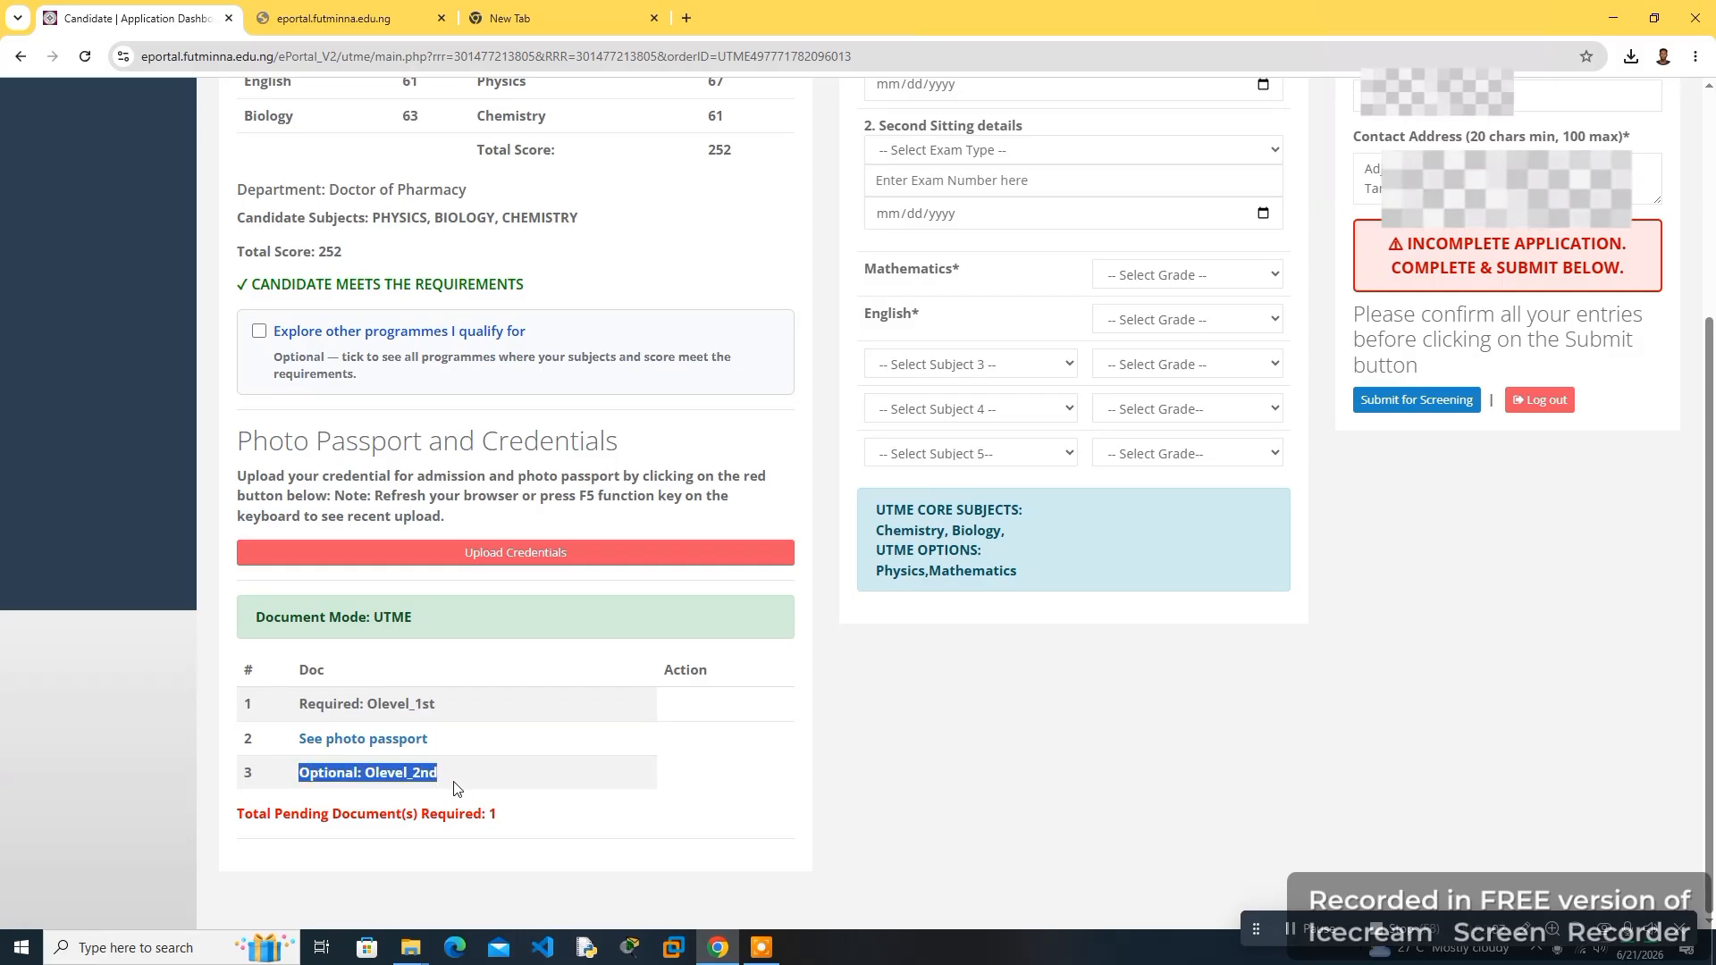
pyautogui.click(366, 772)
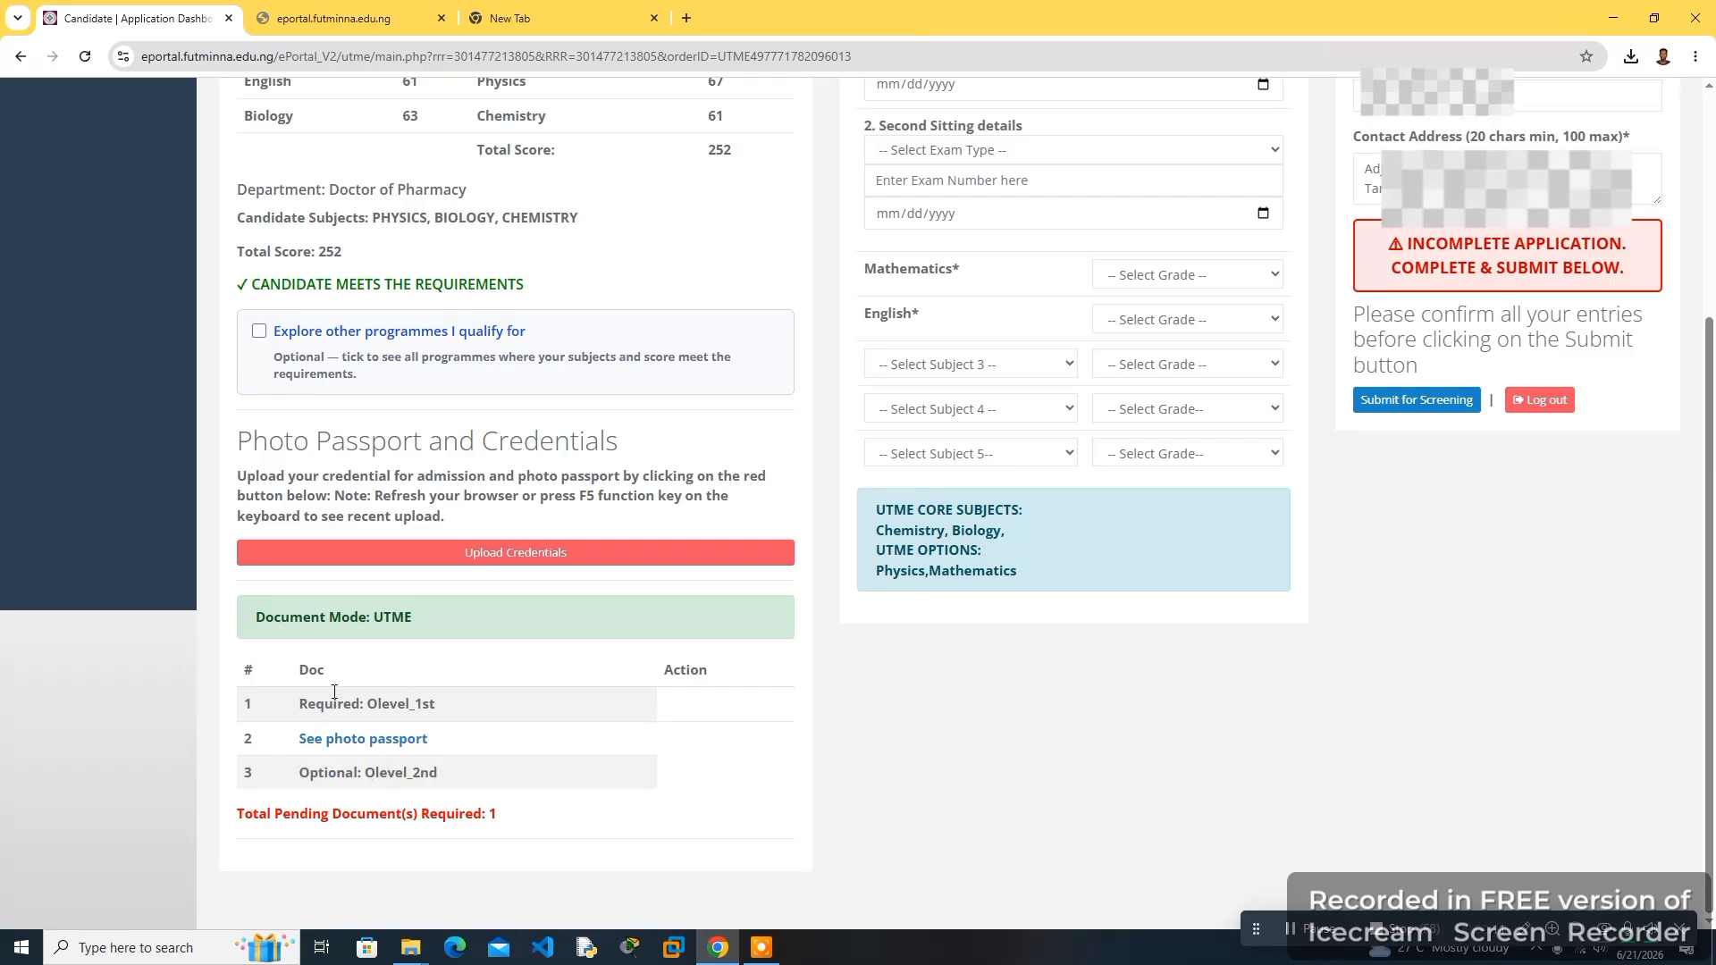
# - Upload IMG-20260217-WA0003.jpg from the Desktop's New folder as the Olevel_1st credential and open it to check
pyautogui.click(443, 554)
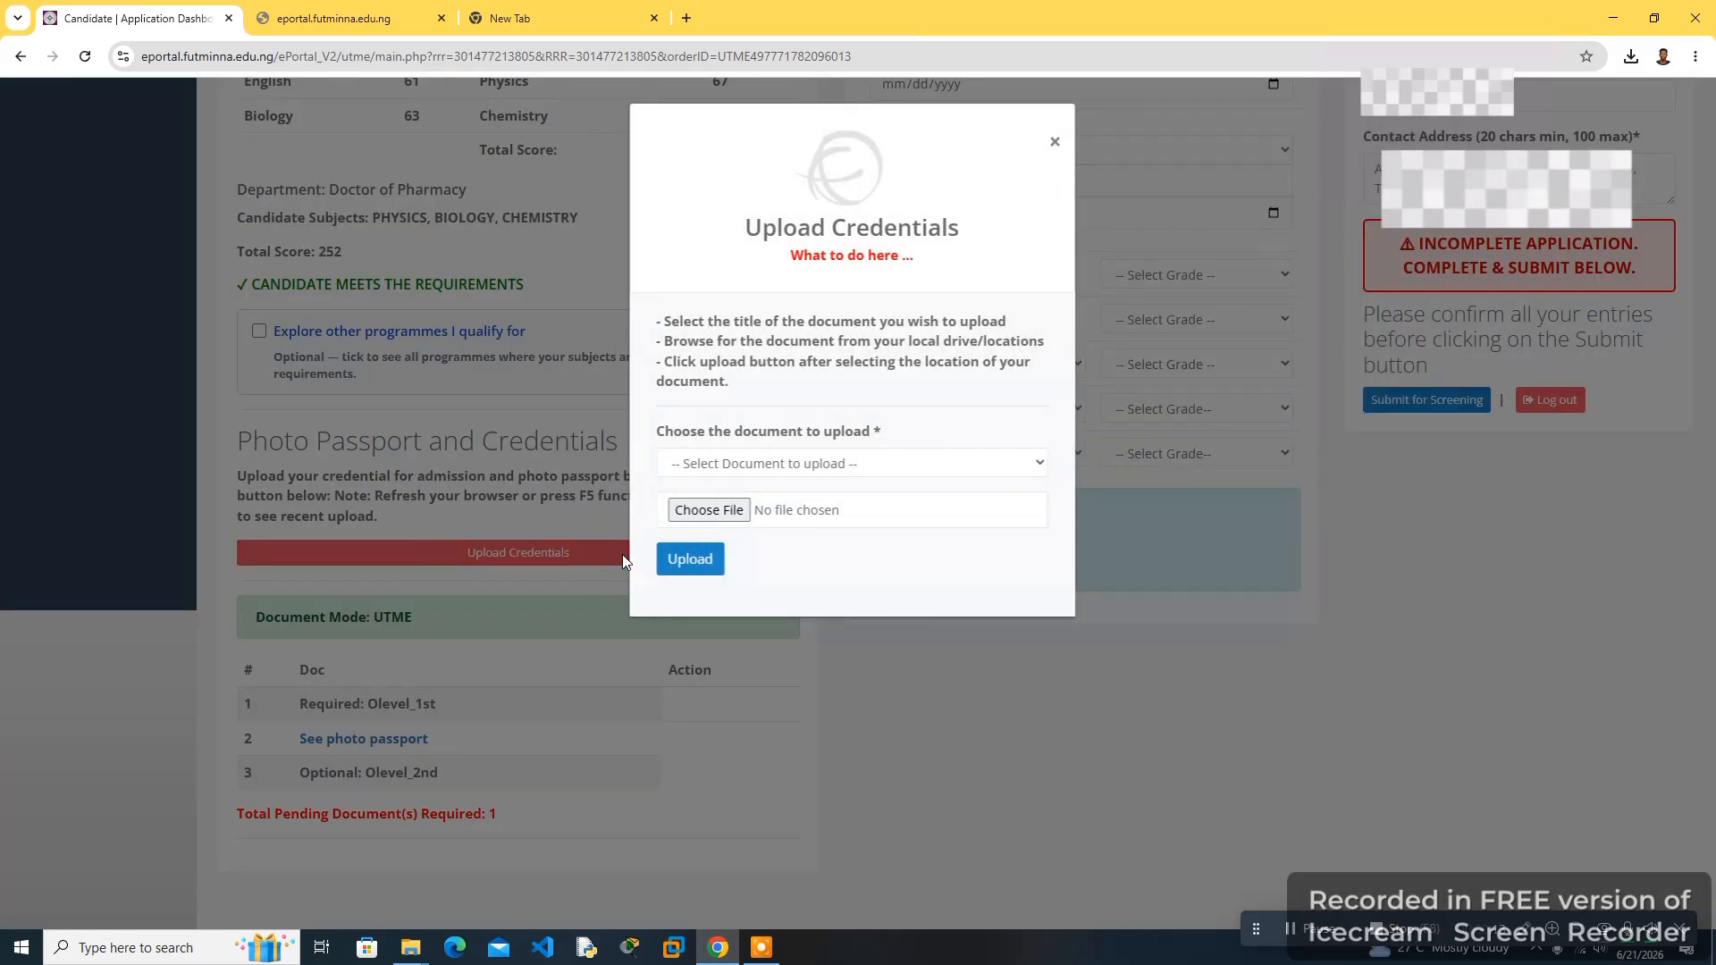
pyautogui.click(776, 464)
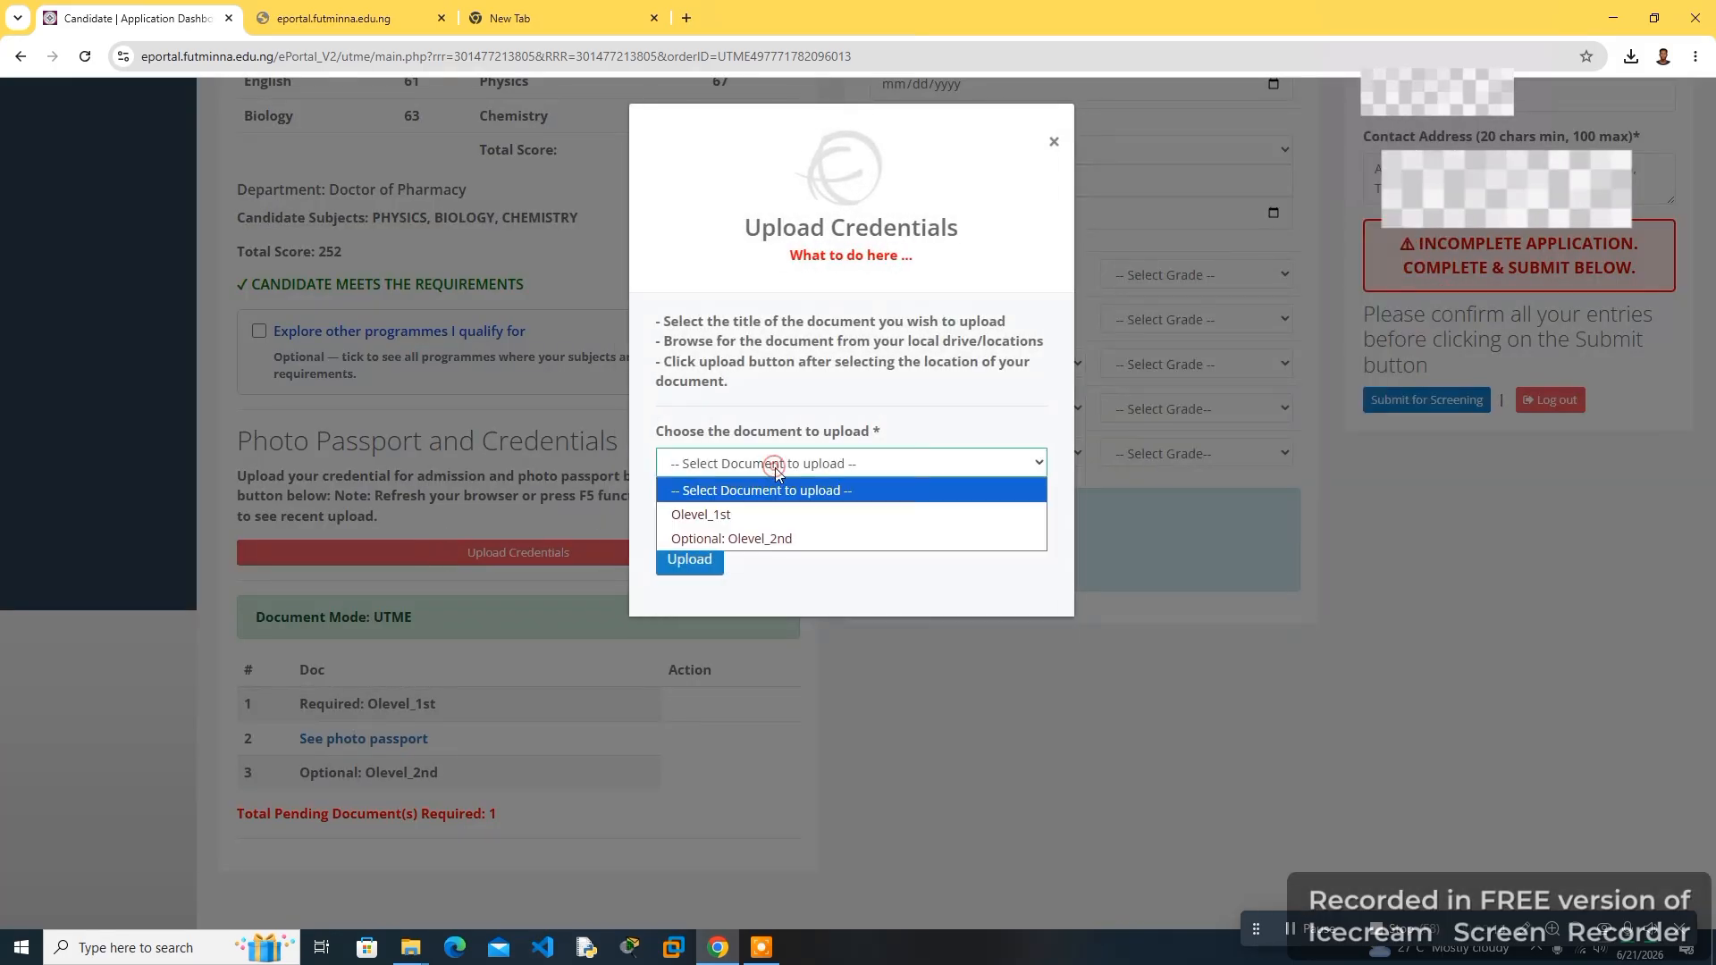
pyautogui.click(740, 513)
pyautogui.click(714, 516)
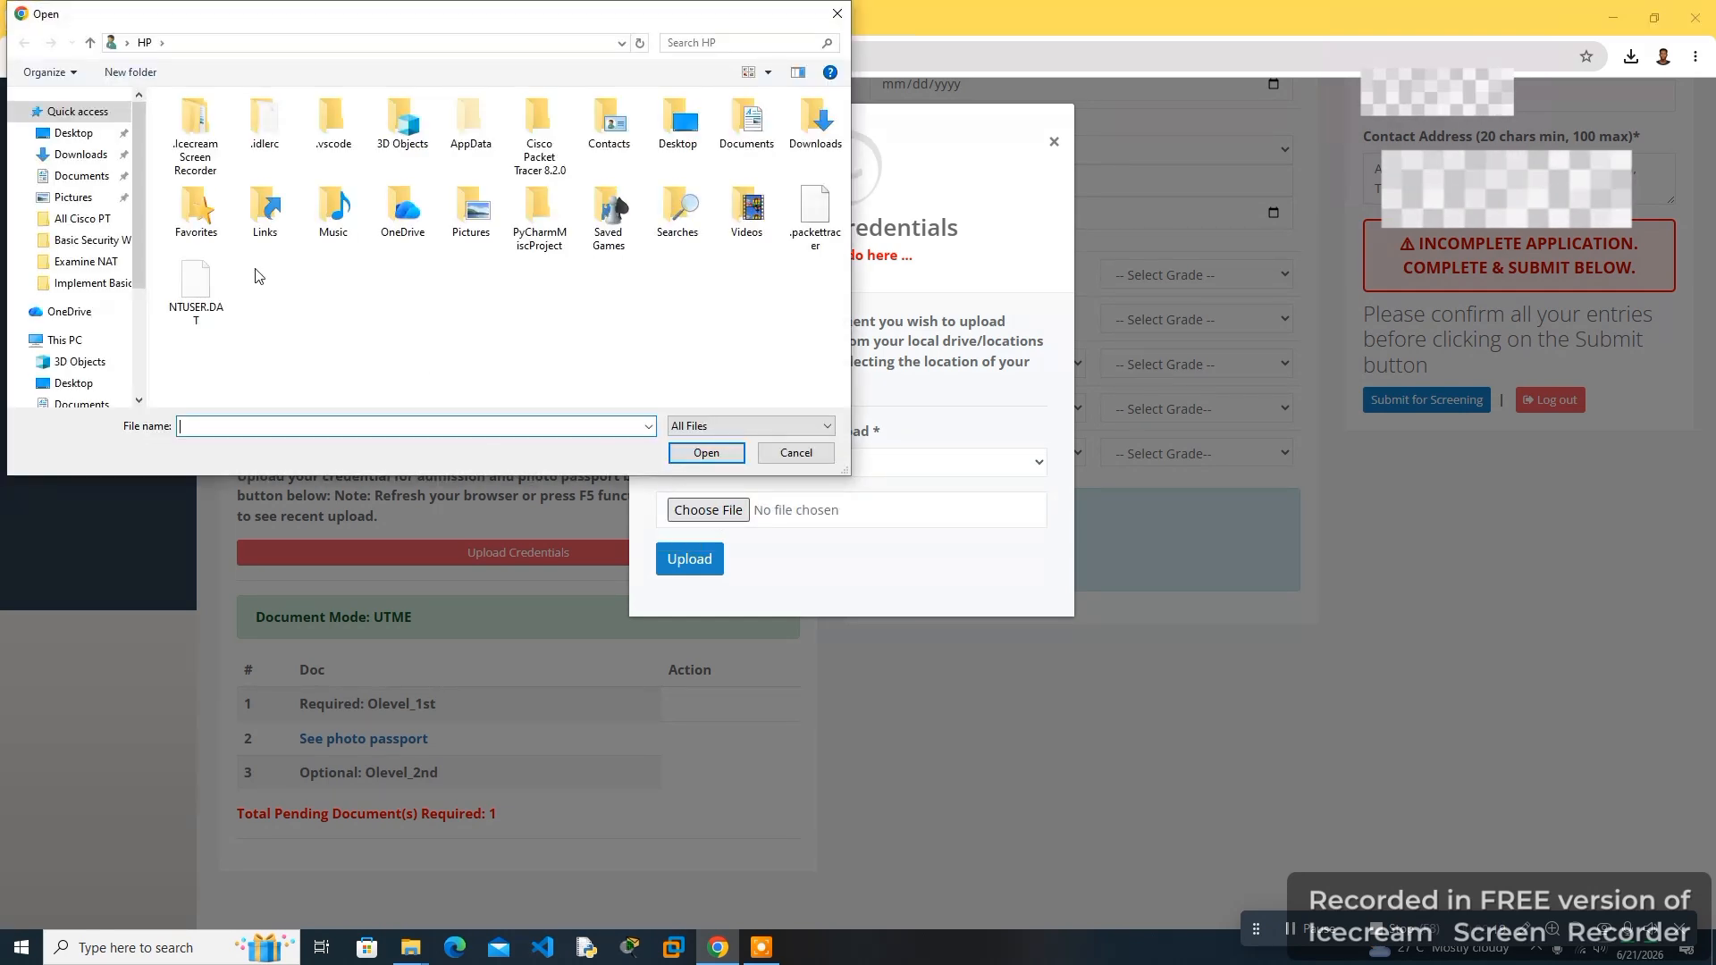
pyautogui.click(75, 135)
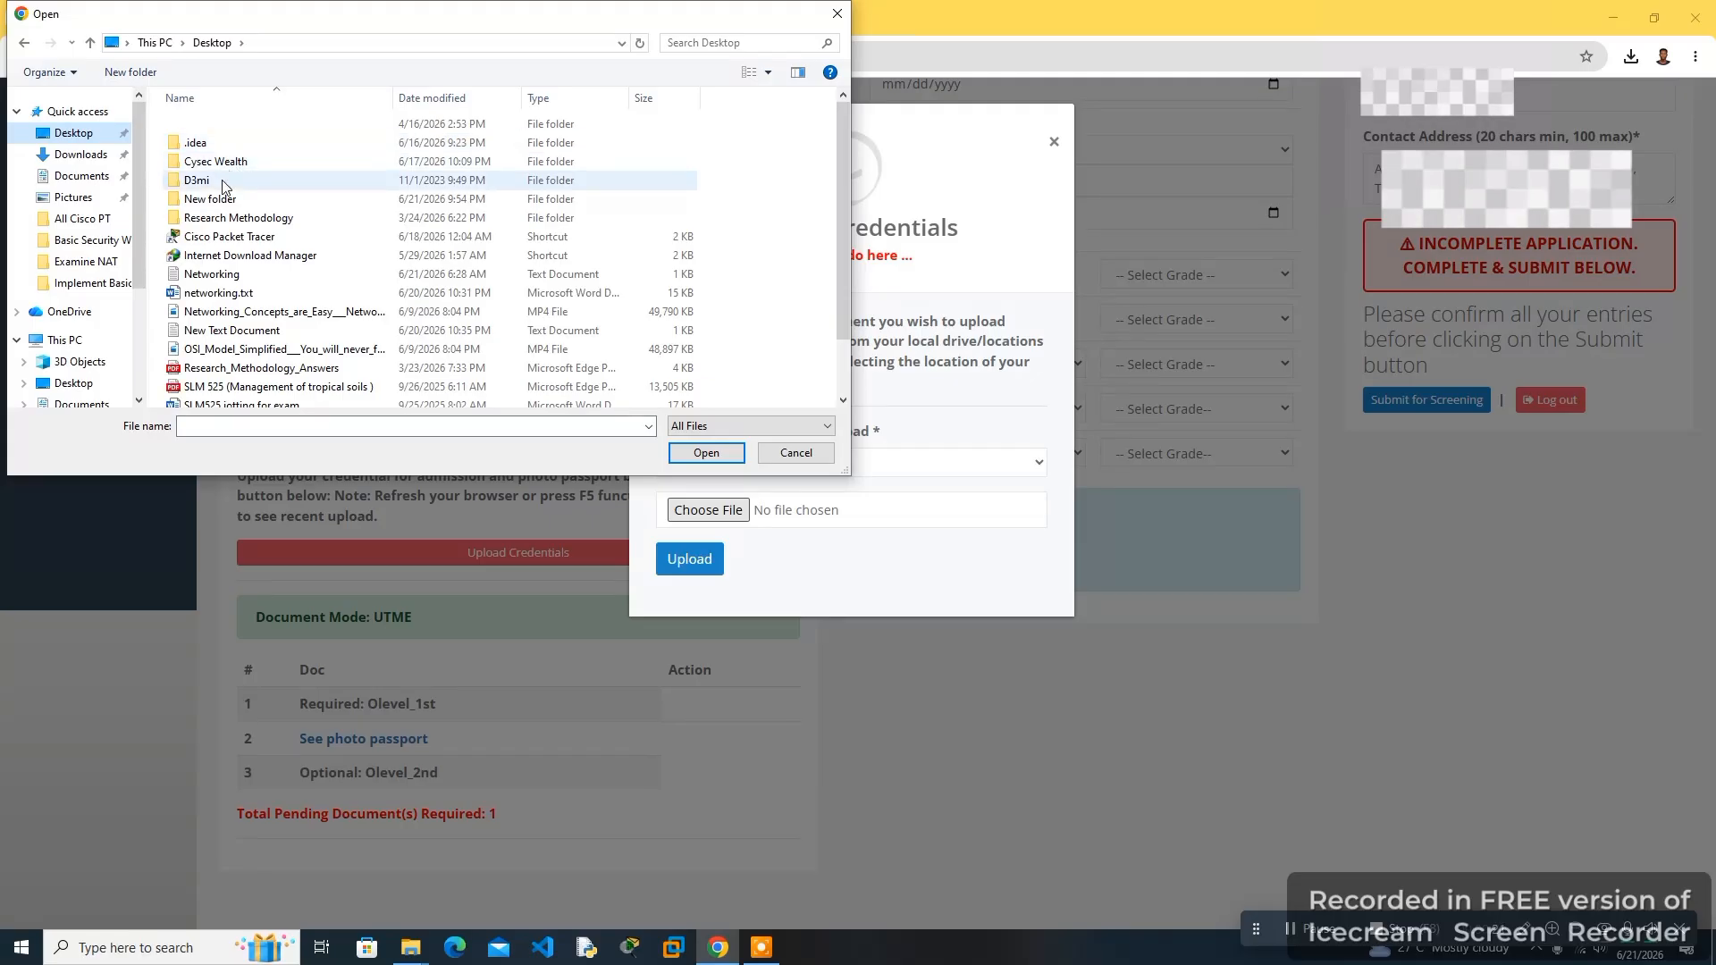
pyautogui.click(217, 203)
pyautogui.doubleClick(217, 204)
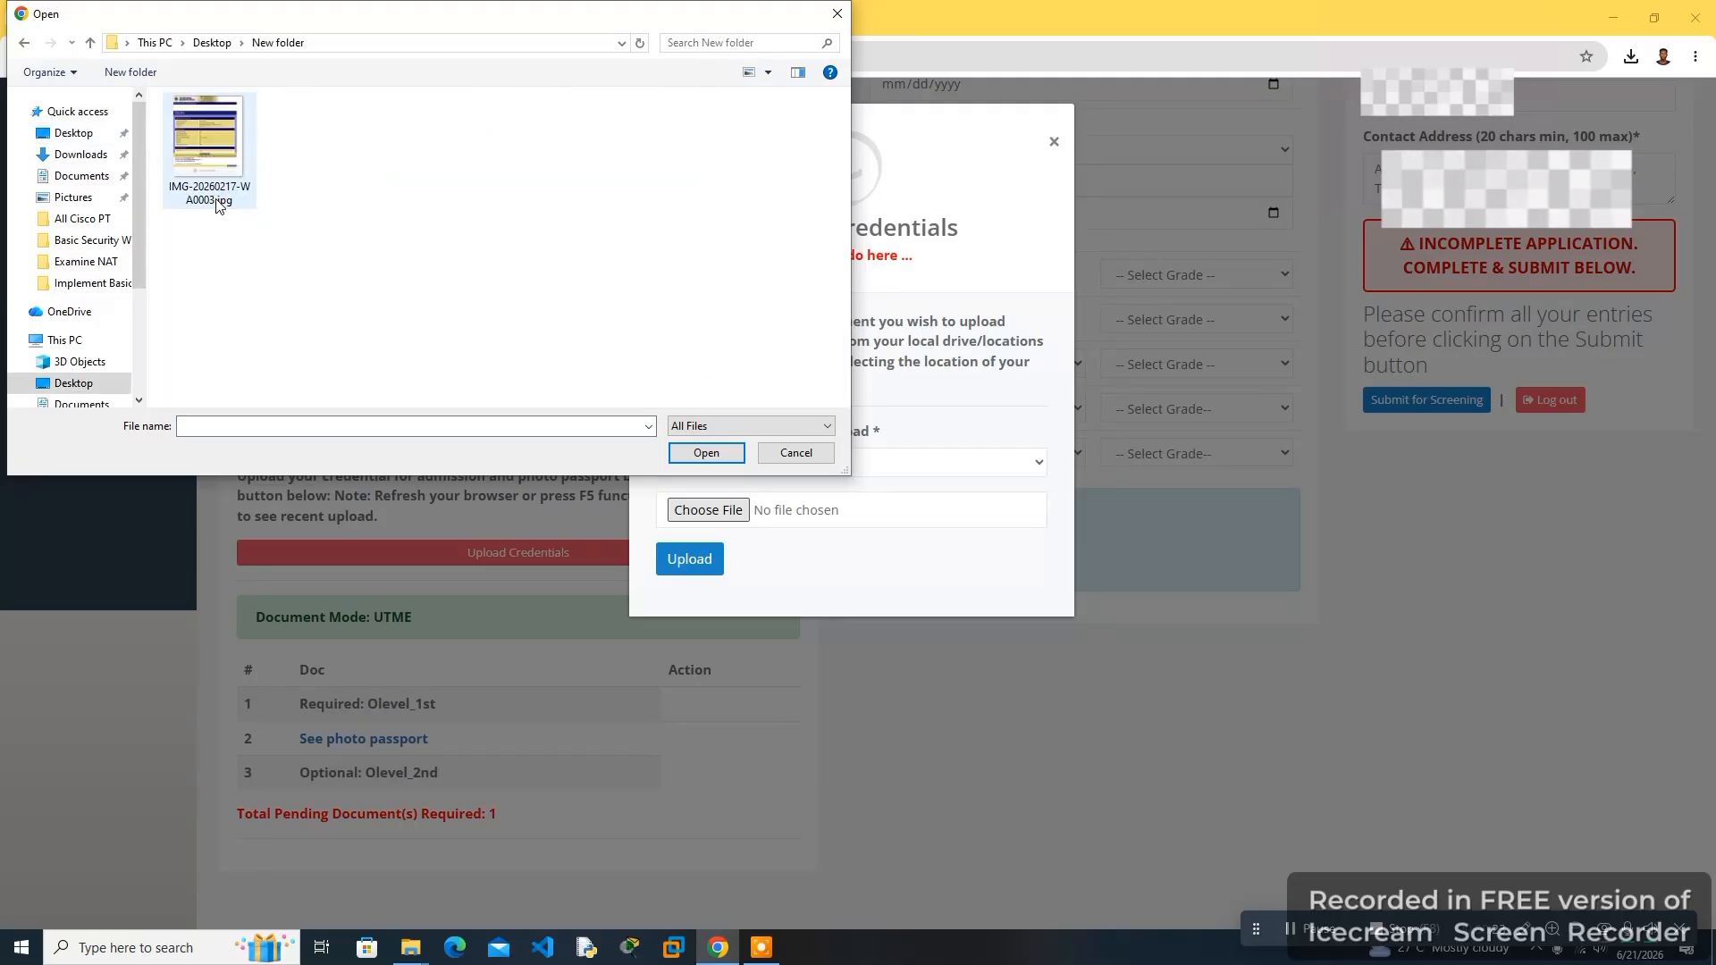
pyautogui.click(213, 181)
pyautogui.click(688, 450)
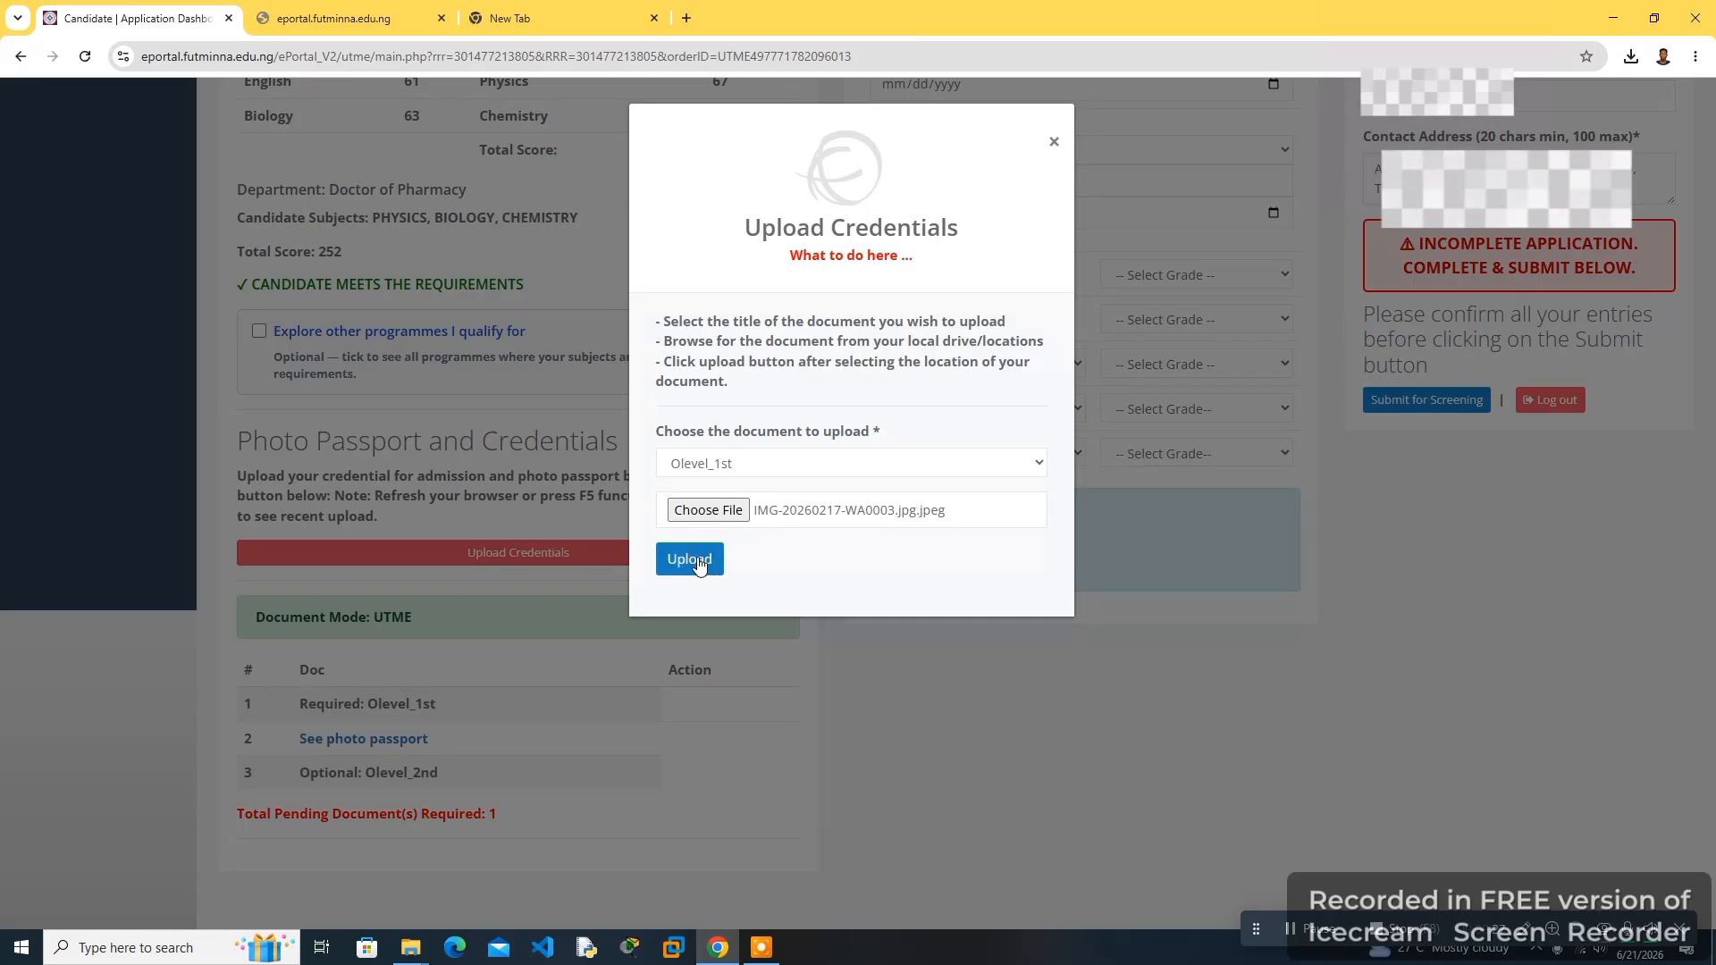
pyautogui.click(680, 563)
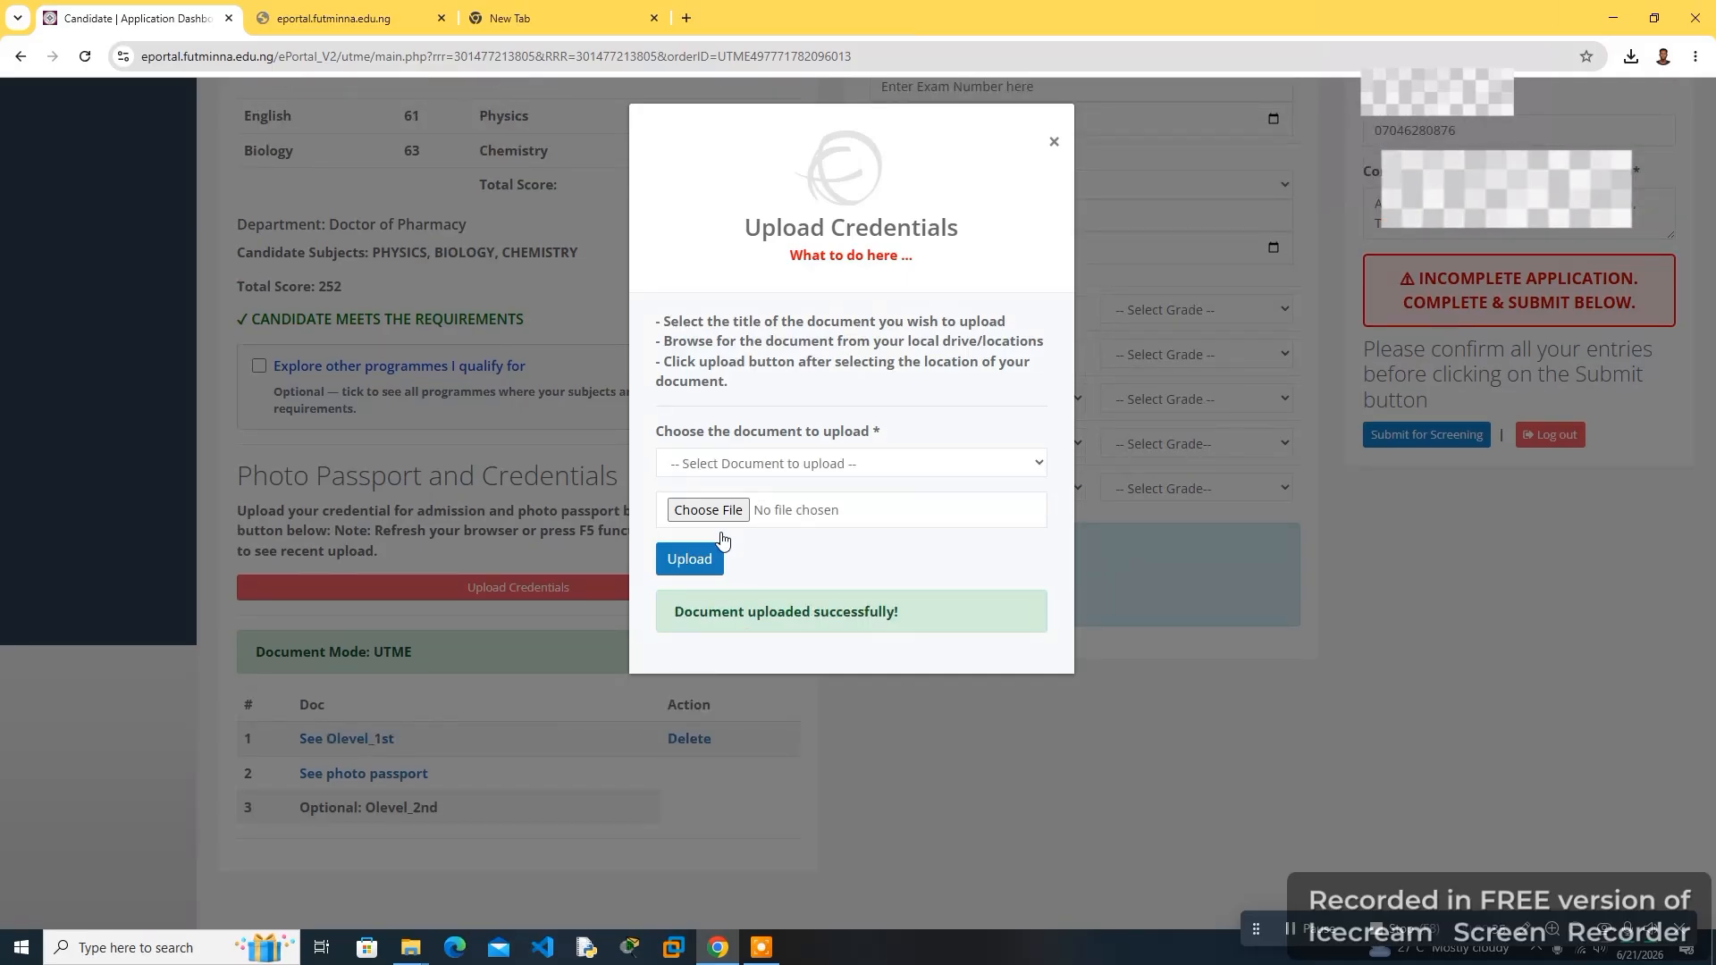
pyautogui.moveTo(666, 612); pyautogui.dragTo(892, 618)
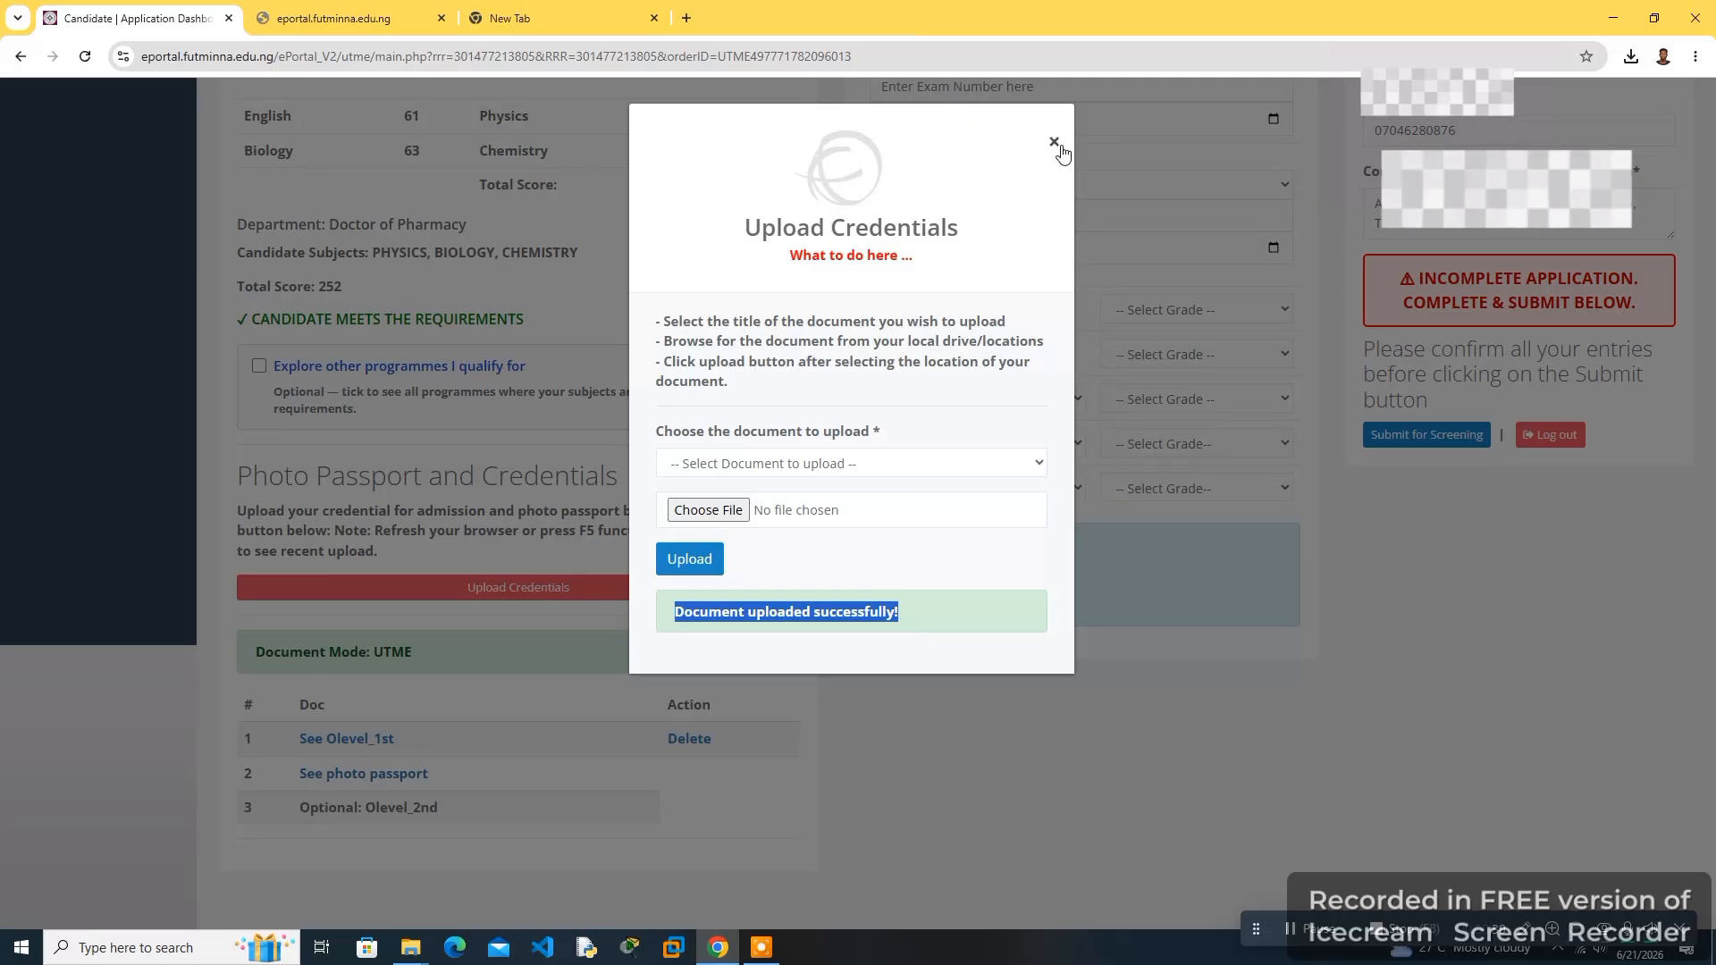
pyautogui.click(1054, 142)
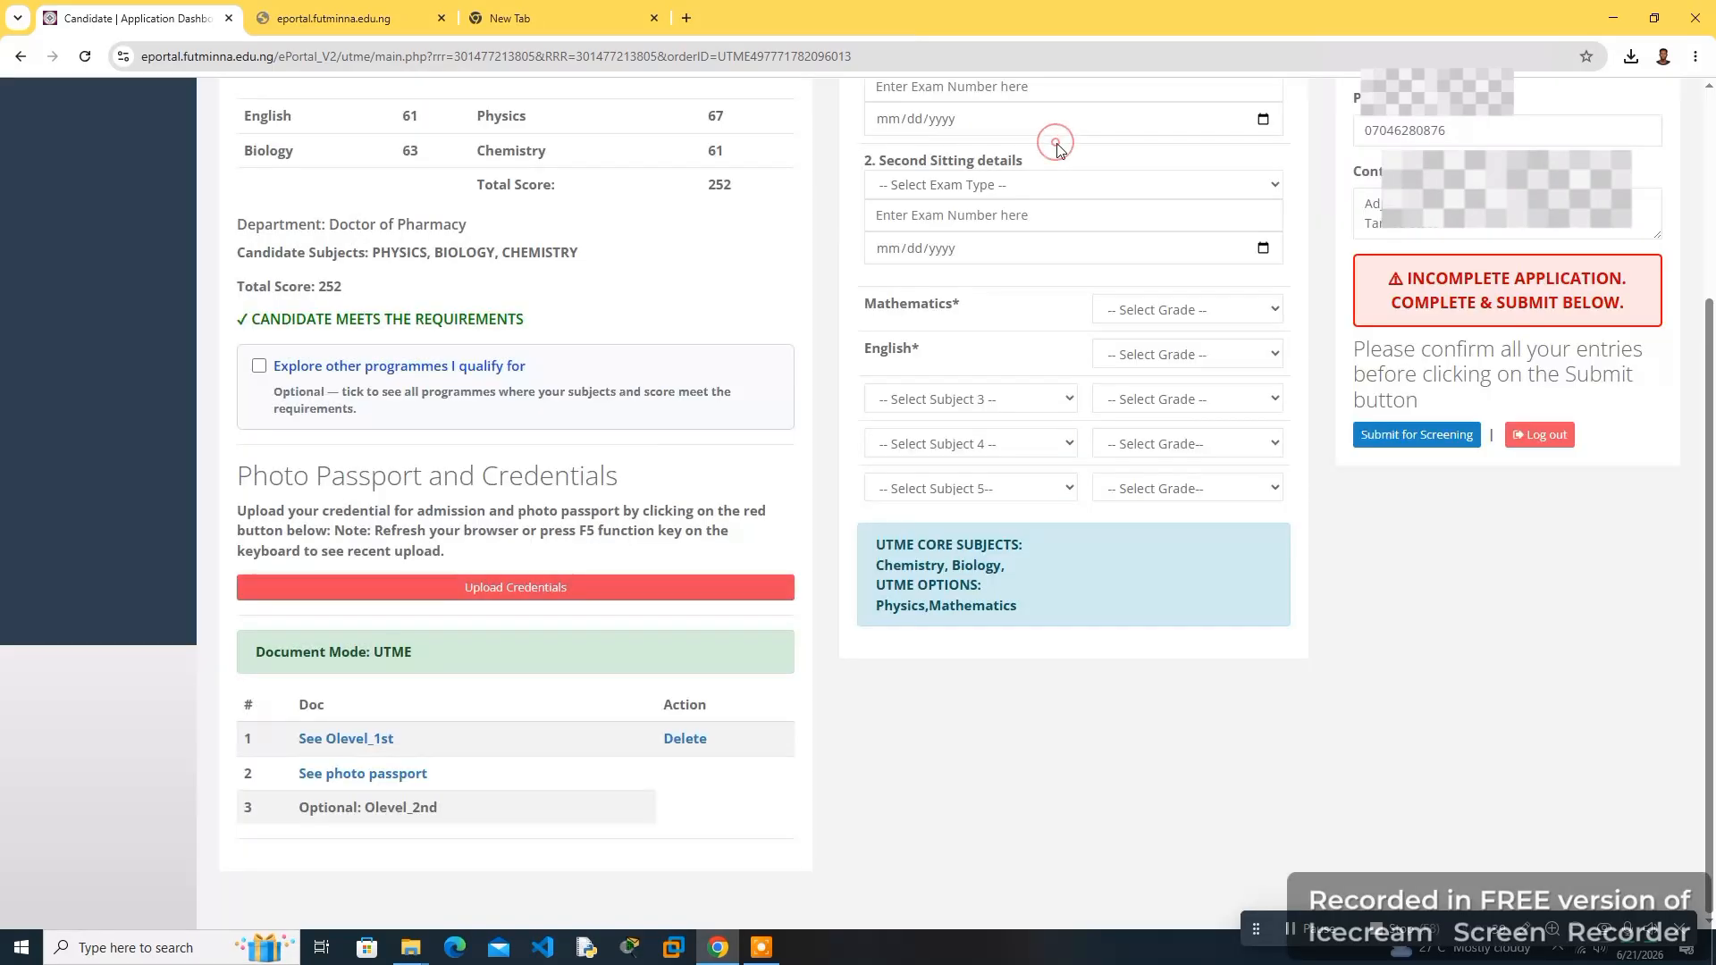
pyautogui.click(351, 748)
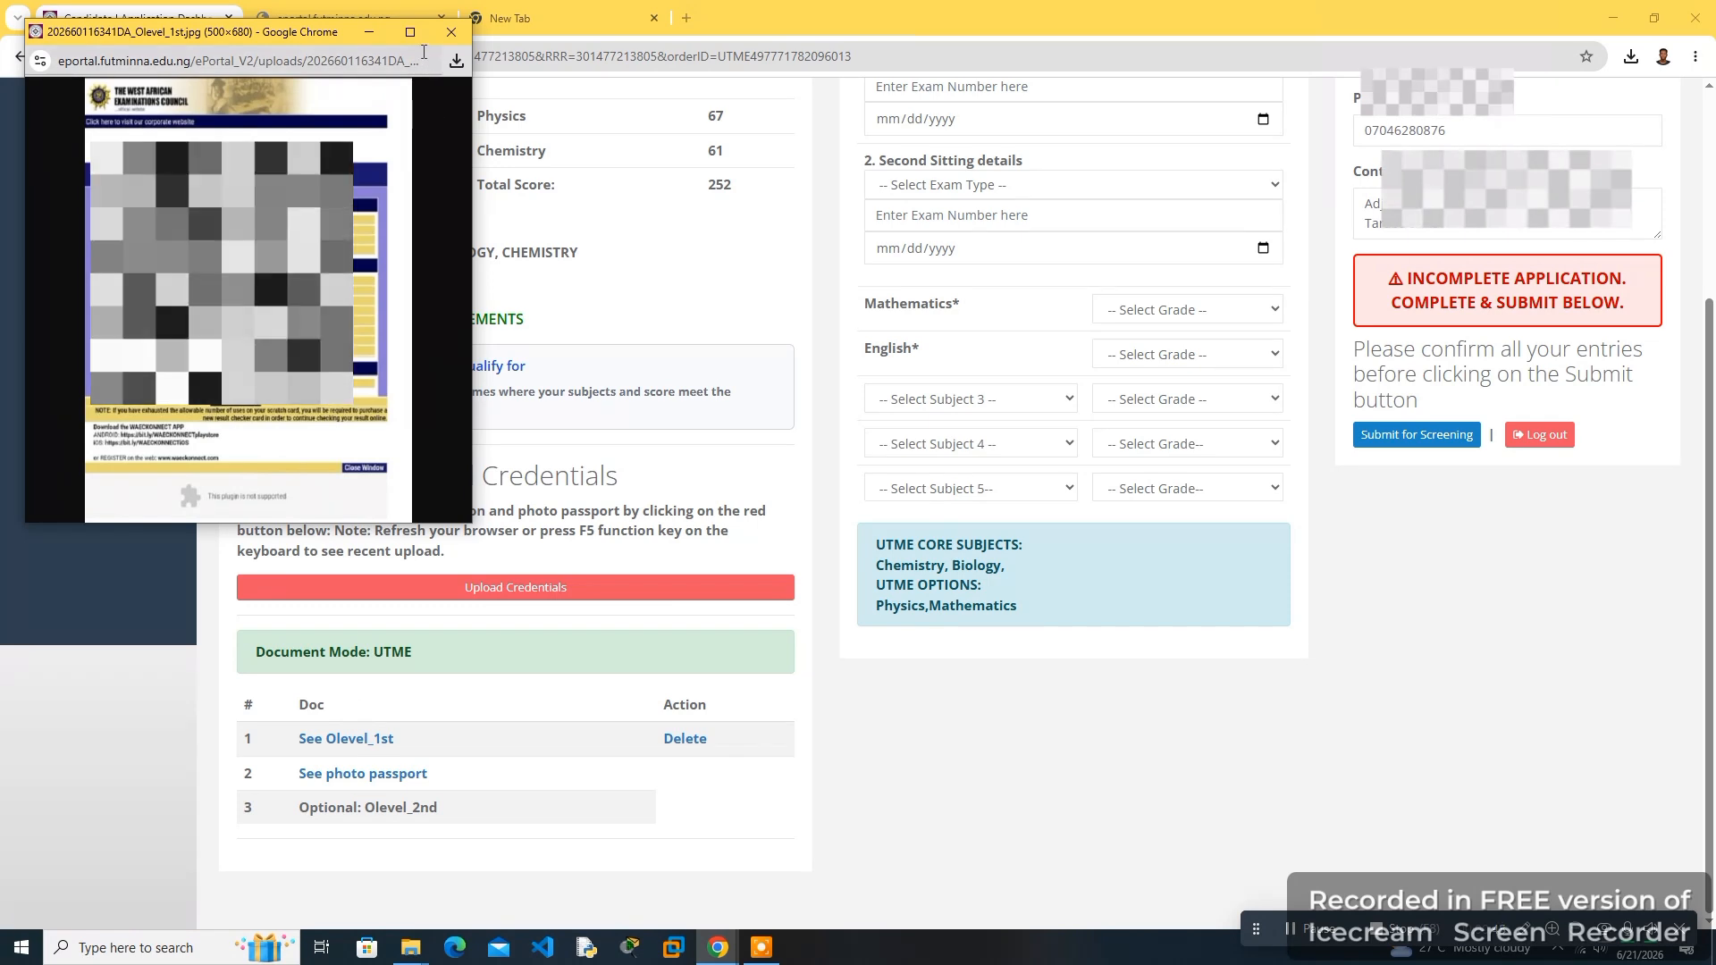
pyautogui.click(451, 31)
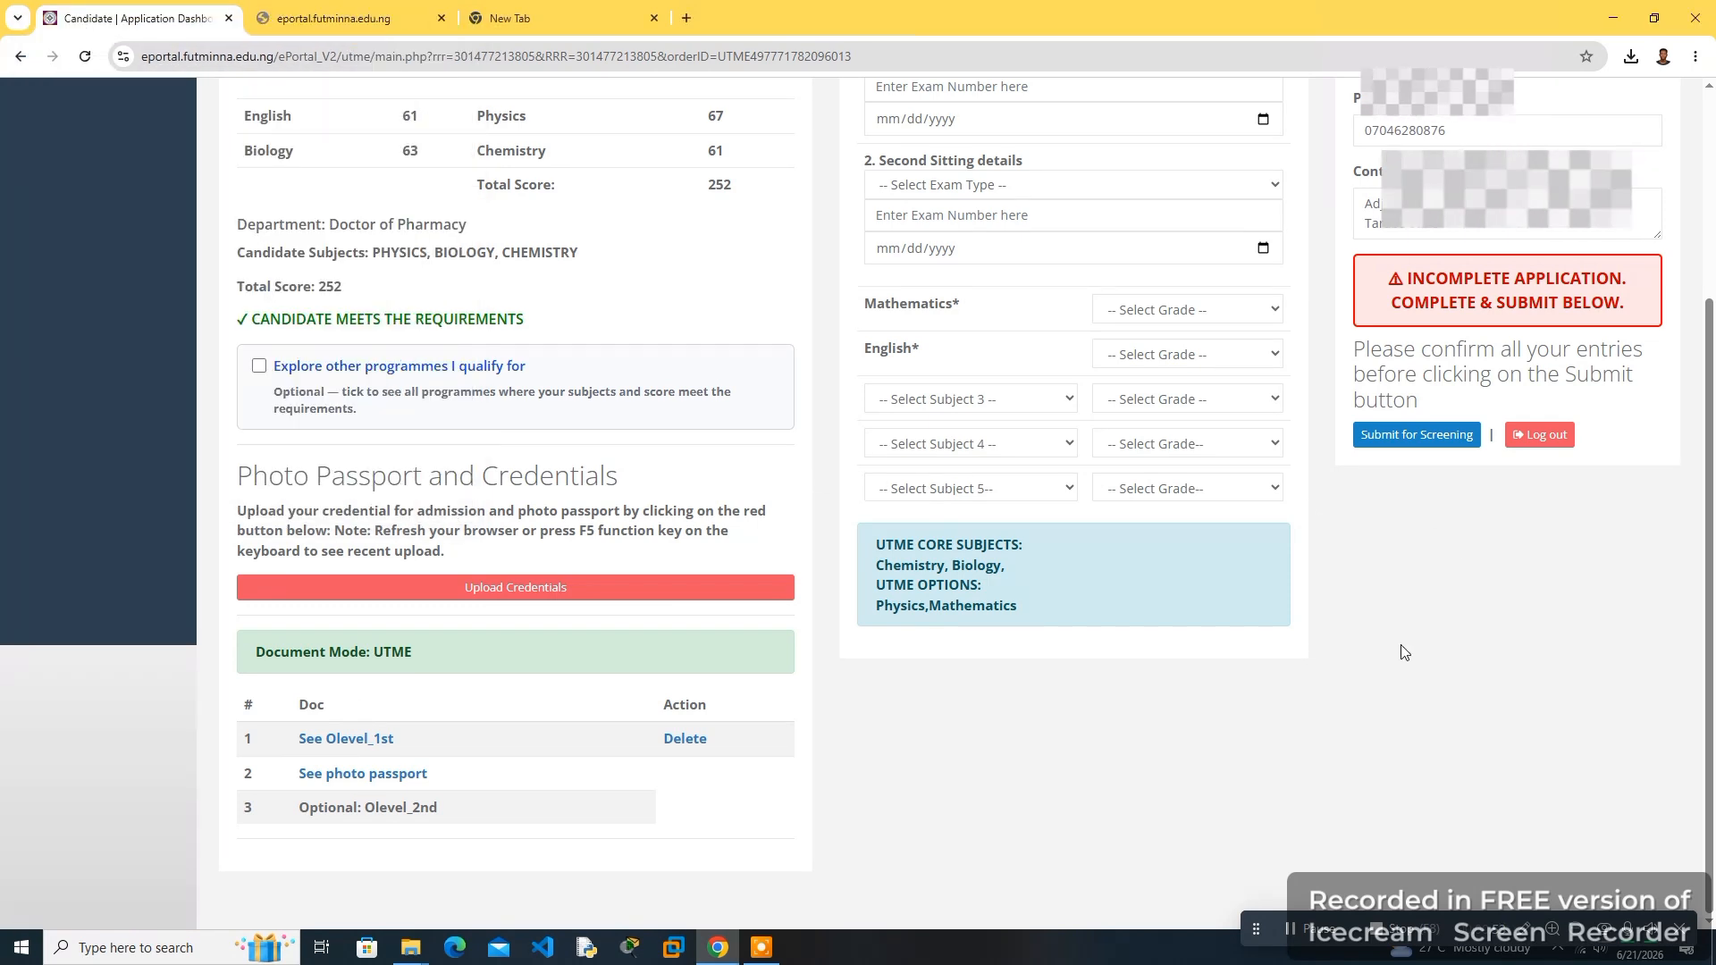
# - Set the first sitting exam type to WAEC and its exam date to 08/15/2025
pyautogui.moveTo(1709, 626); pyautogui.dragTo(1714, 455)
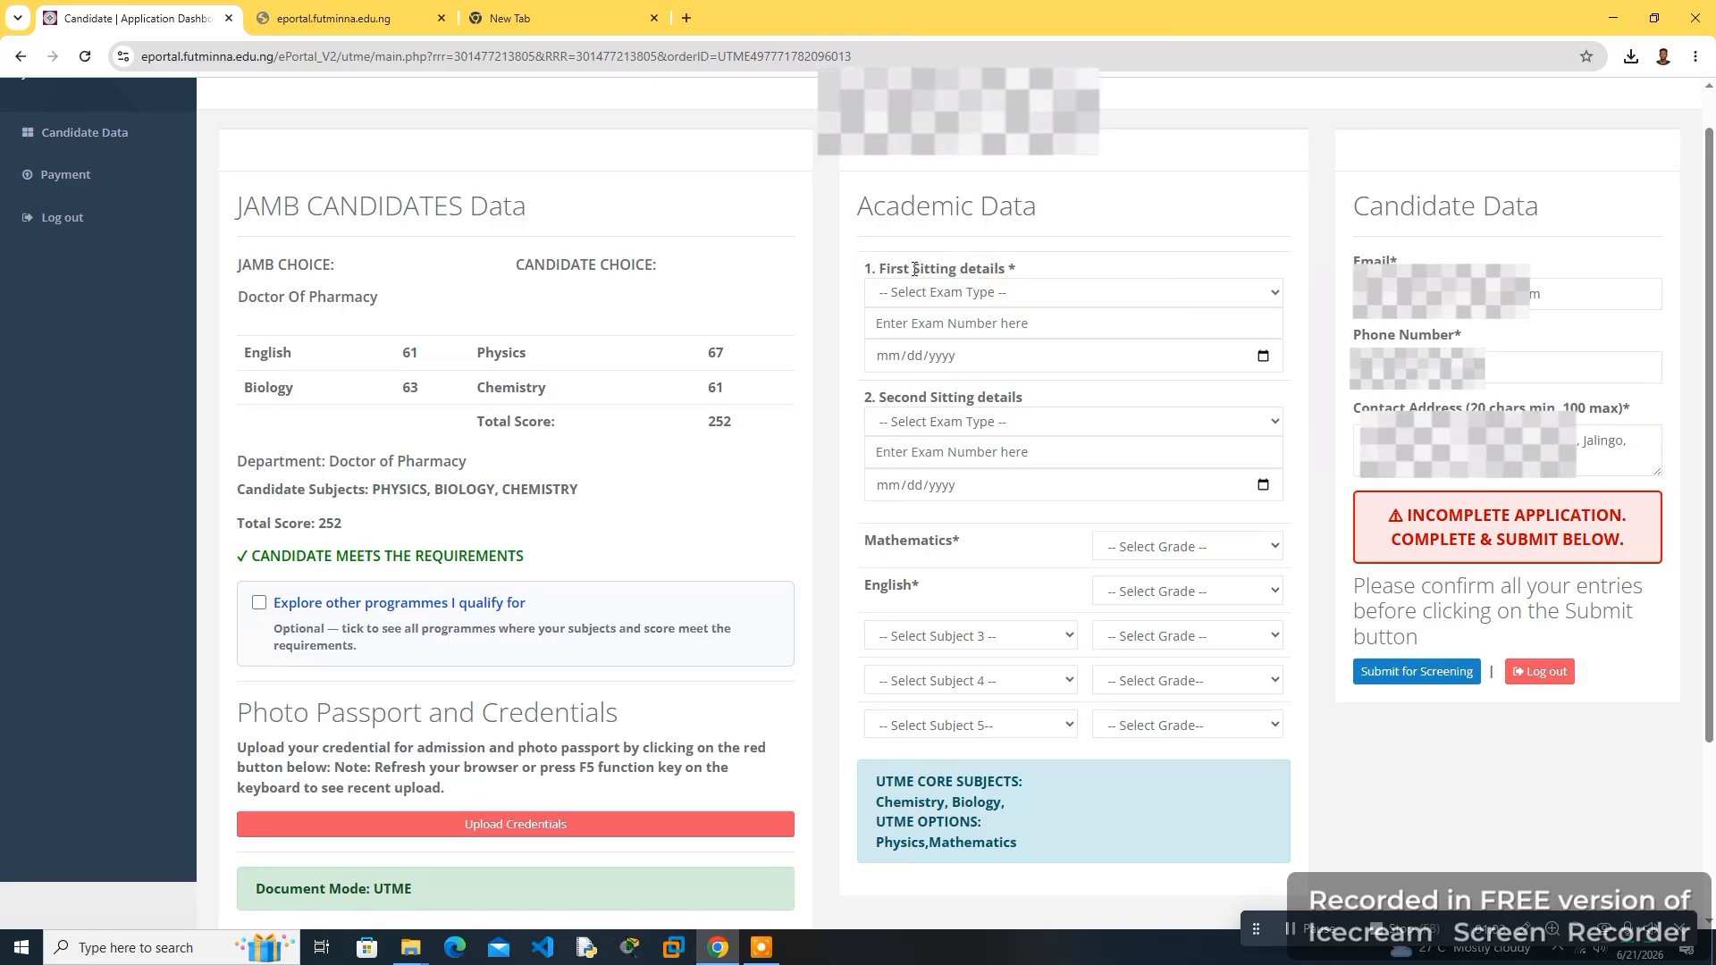
pyautogui.click(915, 294)
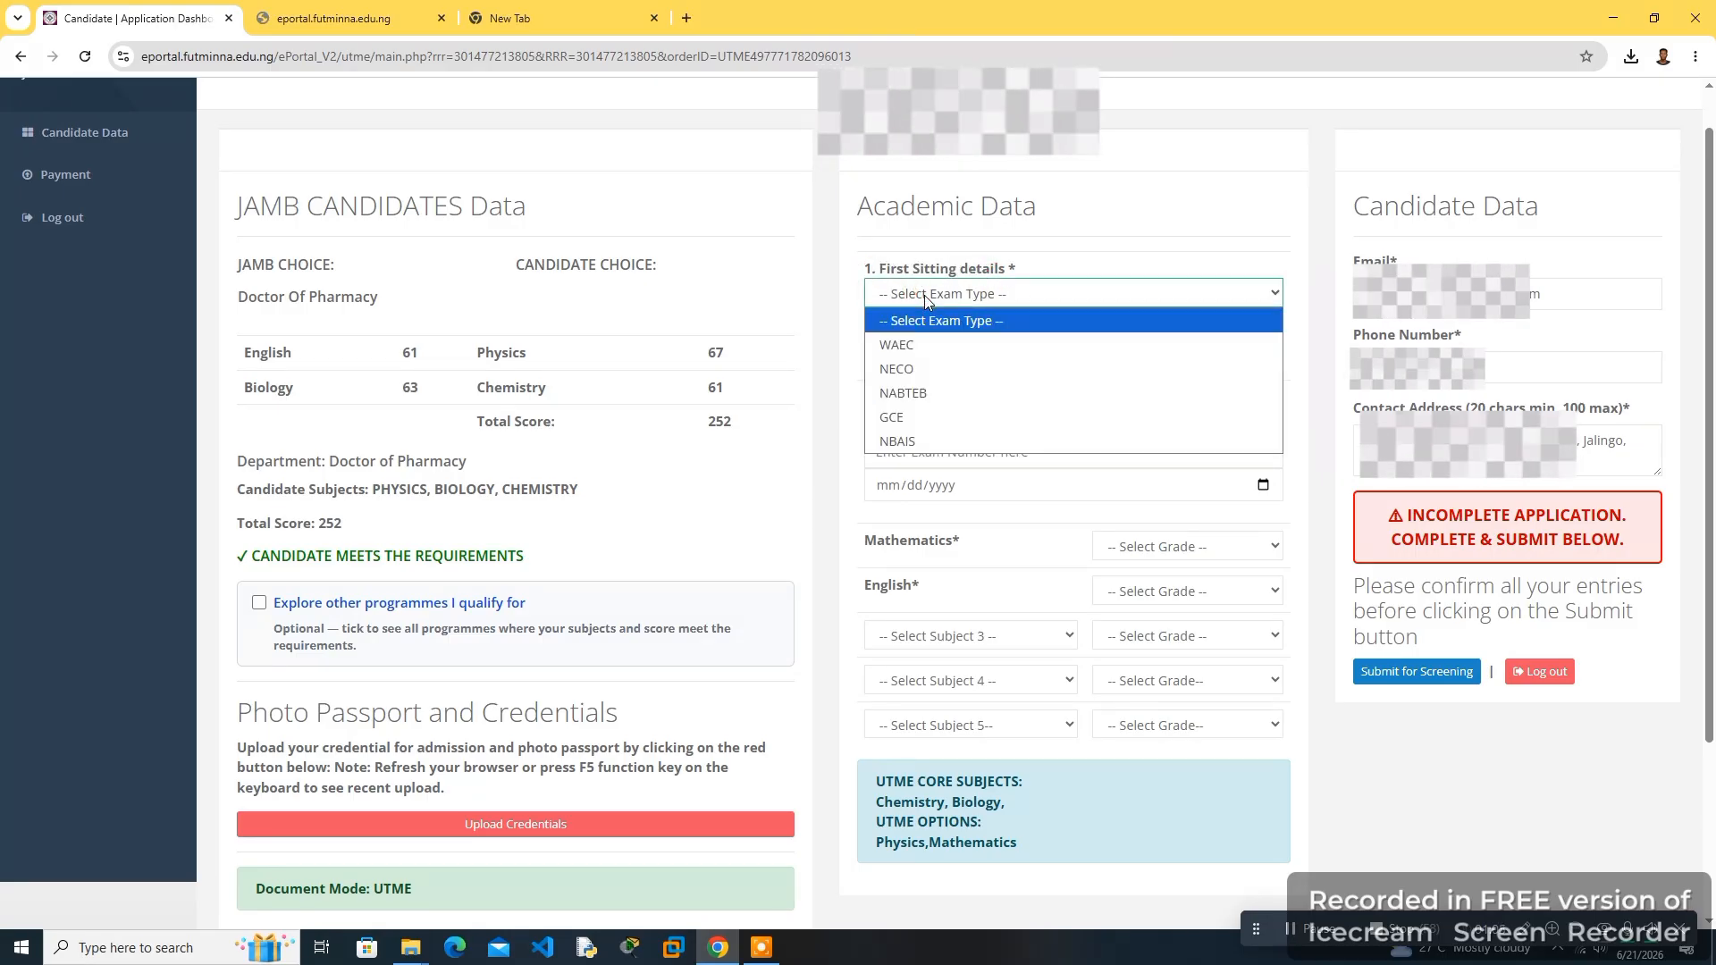
pyautogui.click(914, 344)
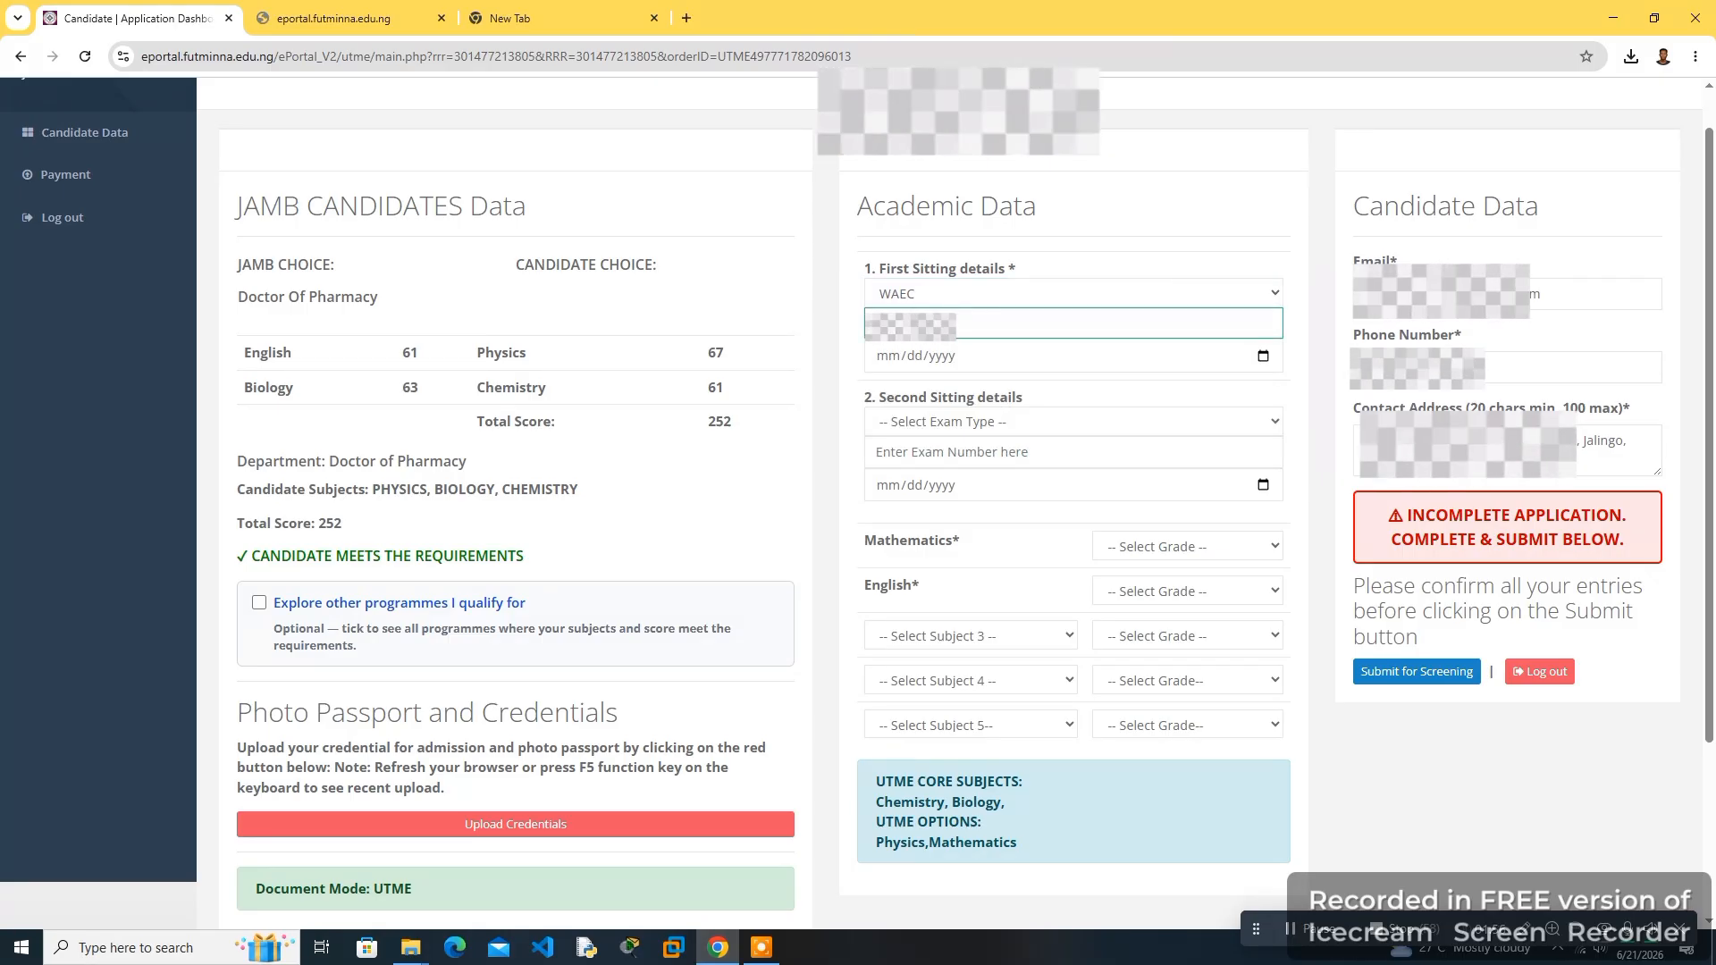
pyautogui.click(889, 357)
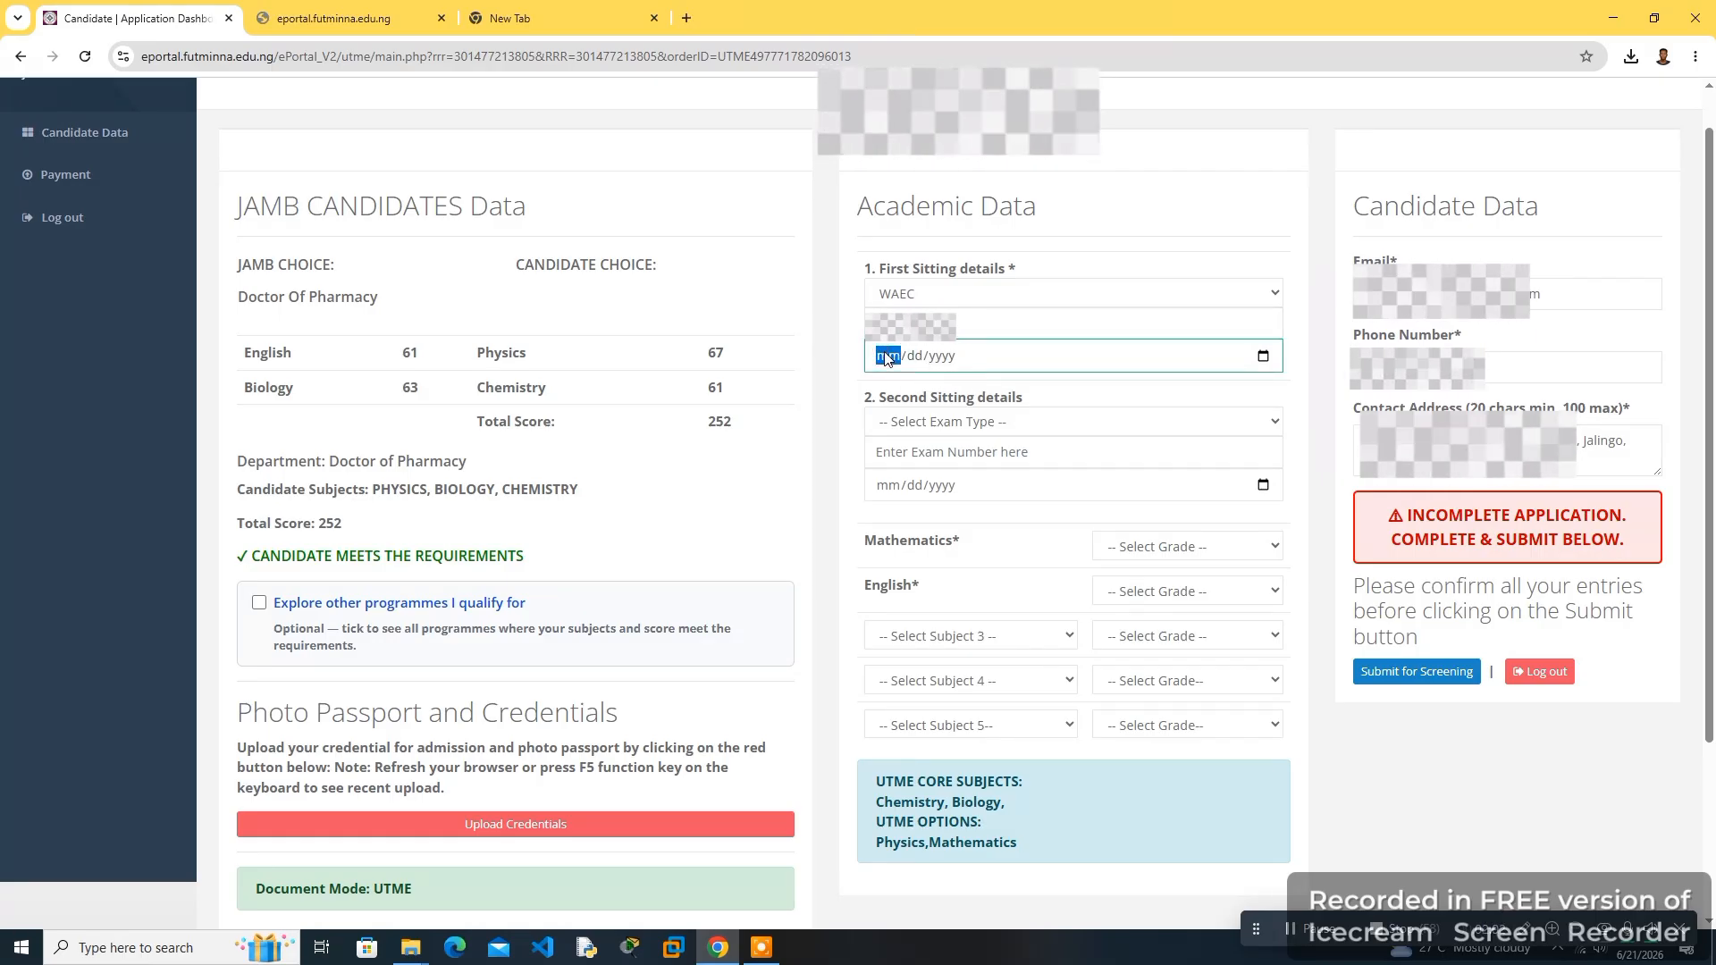
pyautogui.write('08/01/2025')
pyautogui.click(909, 358)
pyautogui.write('15/2025')
pyautogui.click(948, 362)
# - Grade Mathematics C6 and English C5, and choose Physics as the third subject
pyautogui.click(1128, 554)
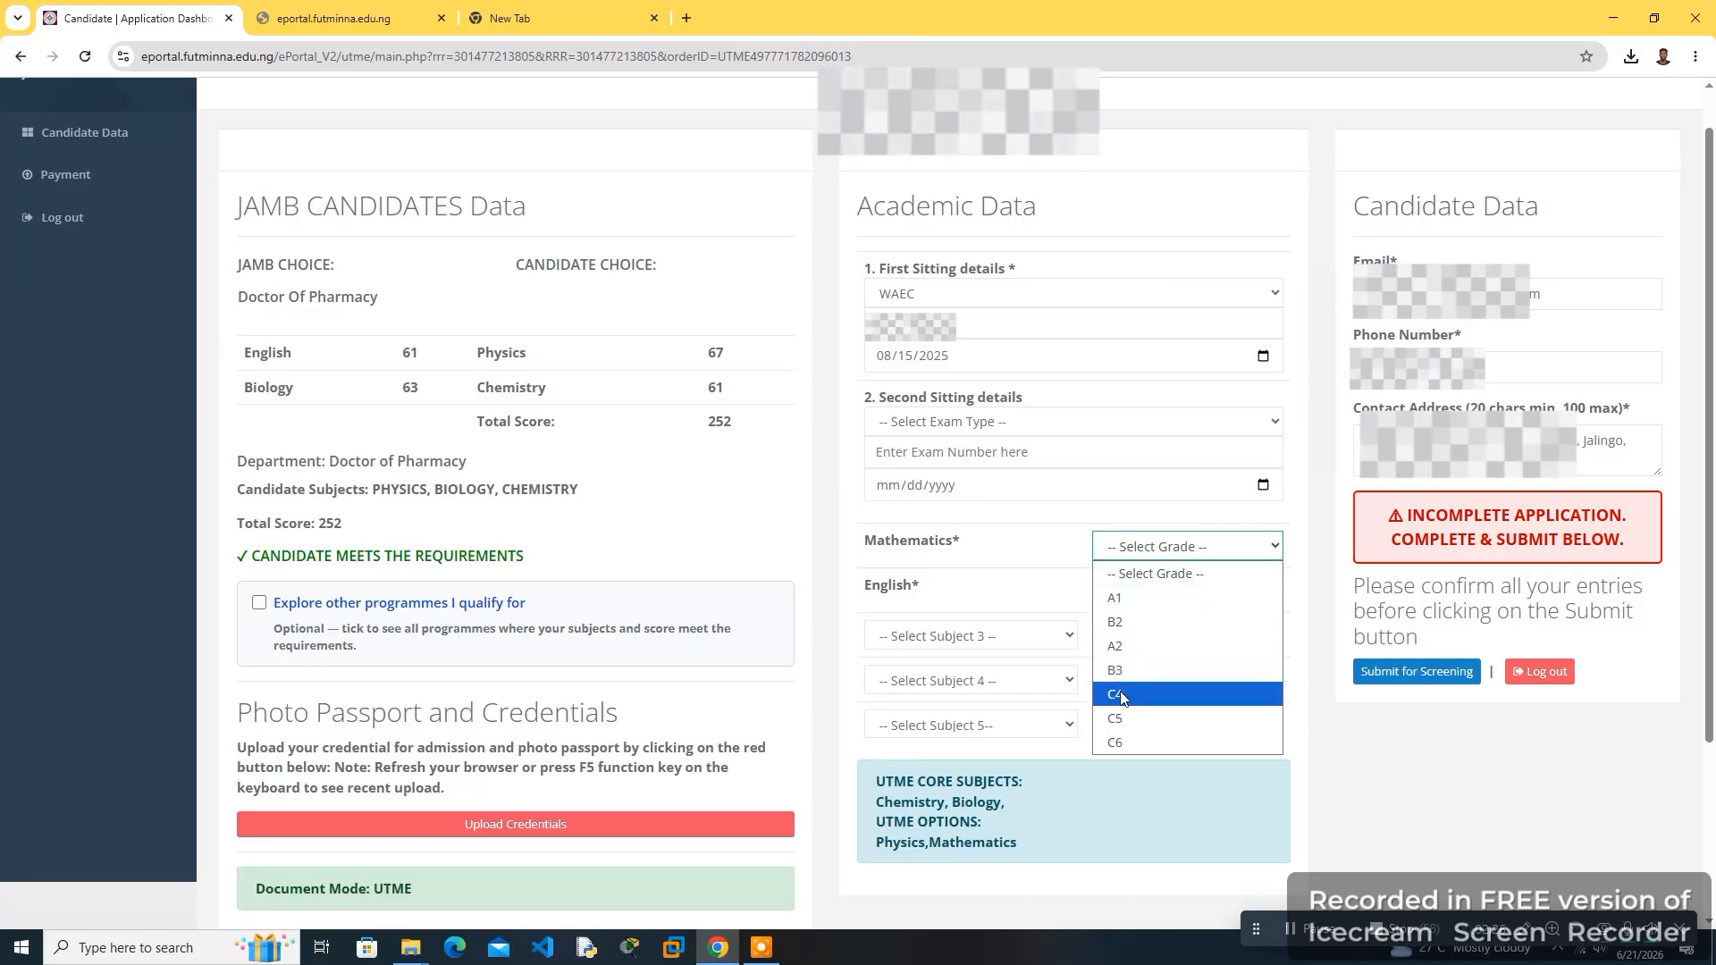
pyautogui.click(1121, 740)
pyautogui.click(1146, 594)
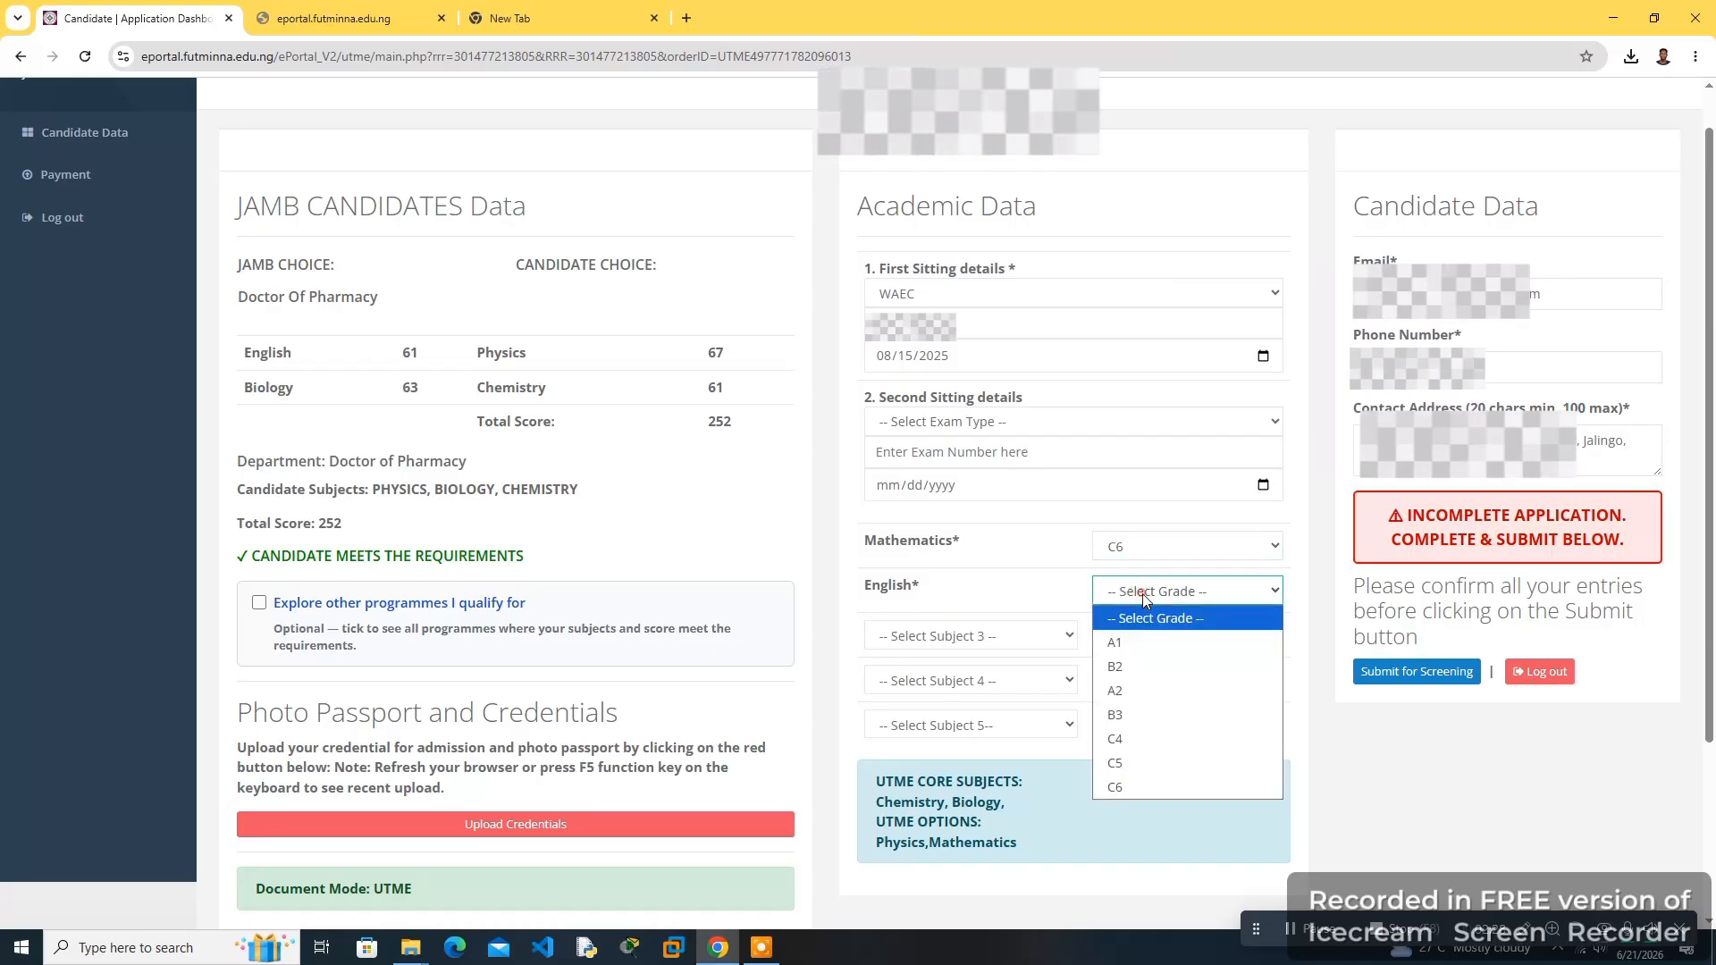
pyautogui.click(1122, 761)
pyautogui.click(923, 636)
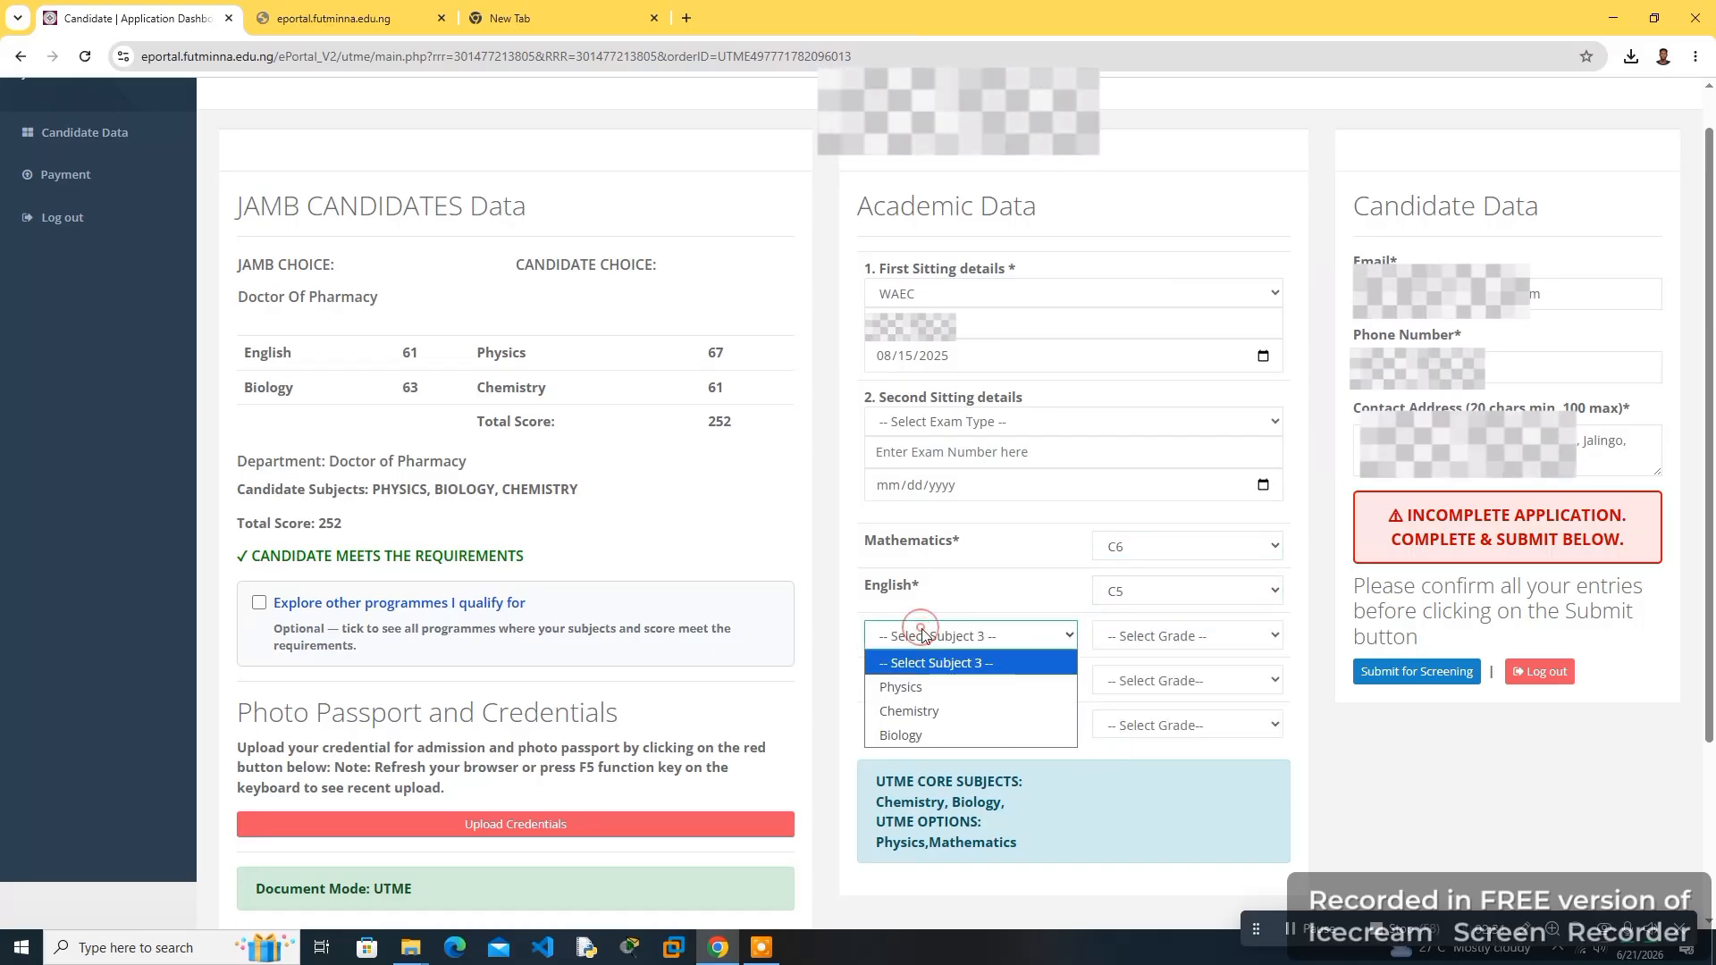
pyautogui.click(905, 688)
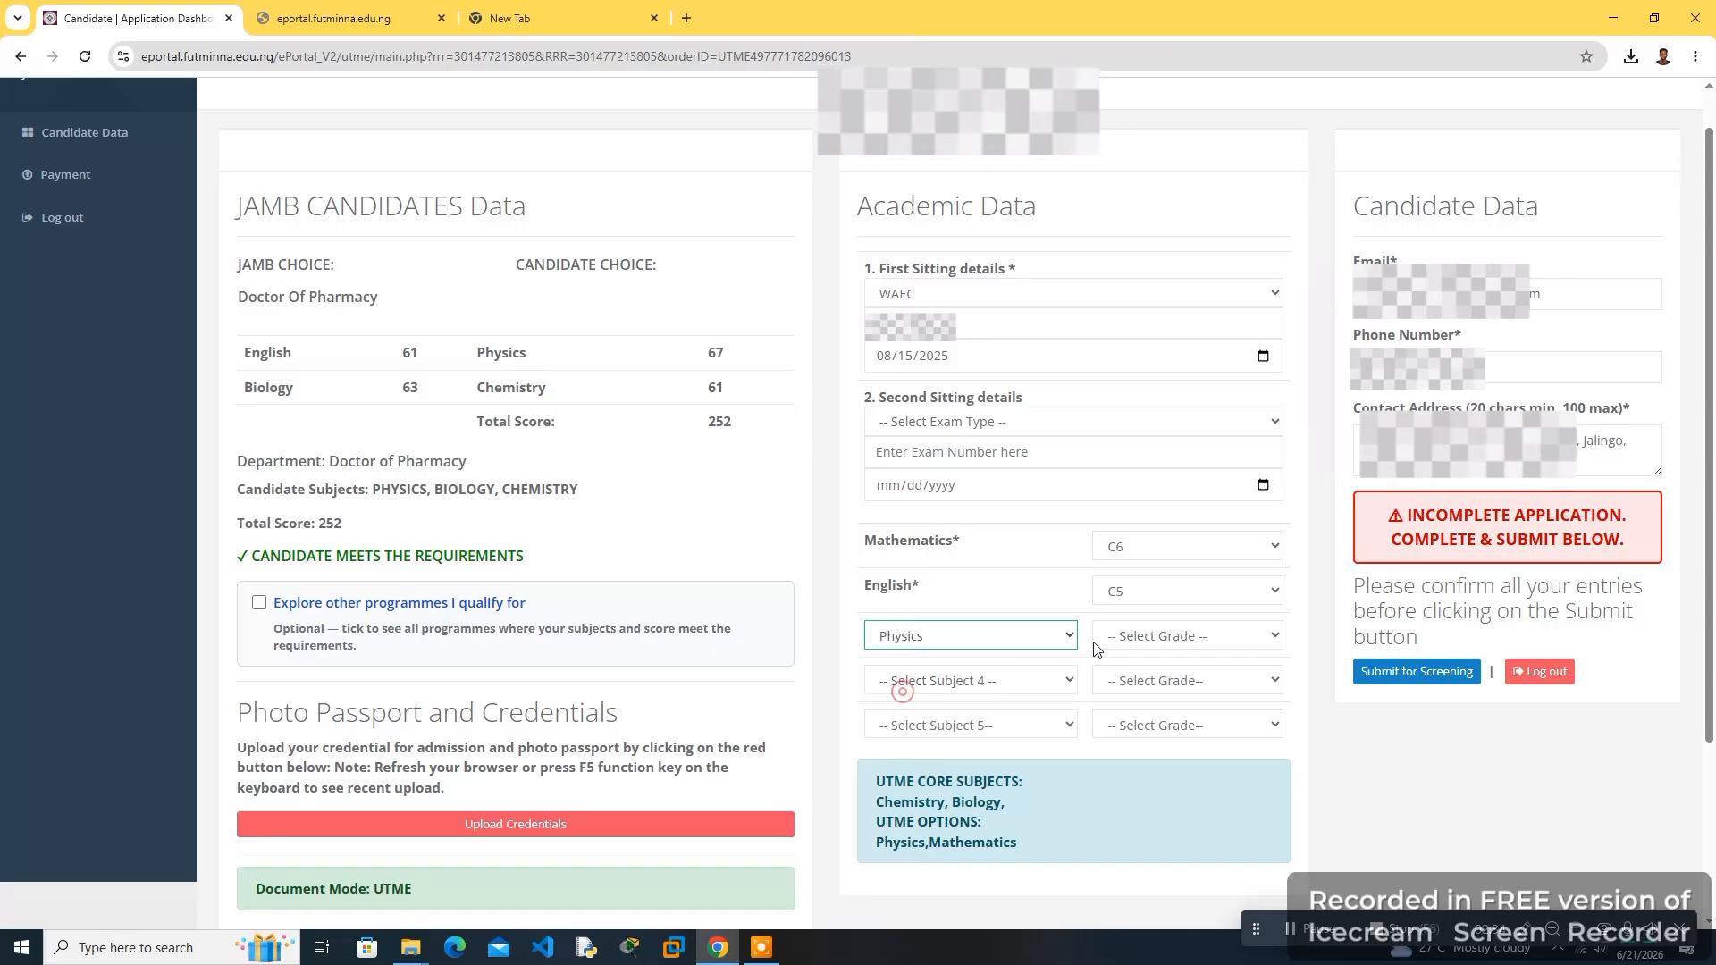
# - Grade Physics C6, then choose Chemistry as the fourth subject and grade it C6
pyautogui.click(1147, 637)
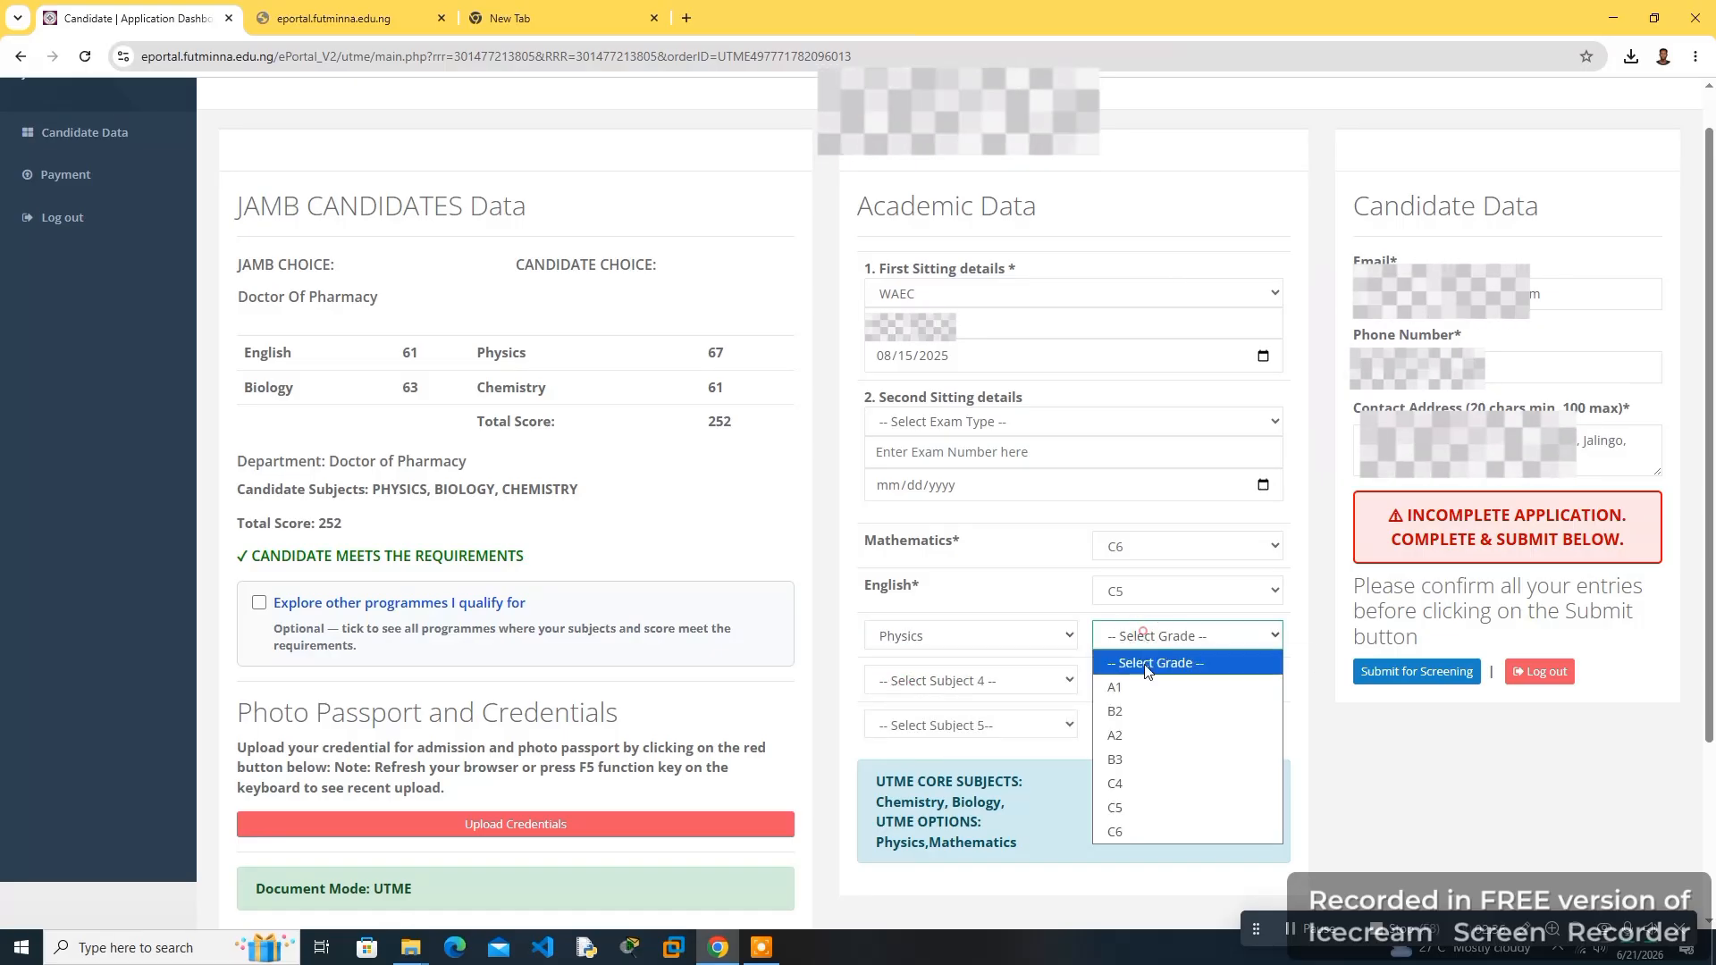
pyautogui.click(1116, 832)
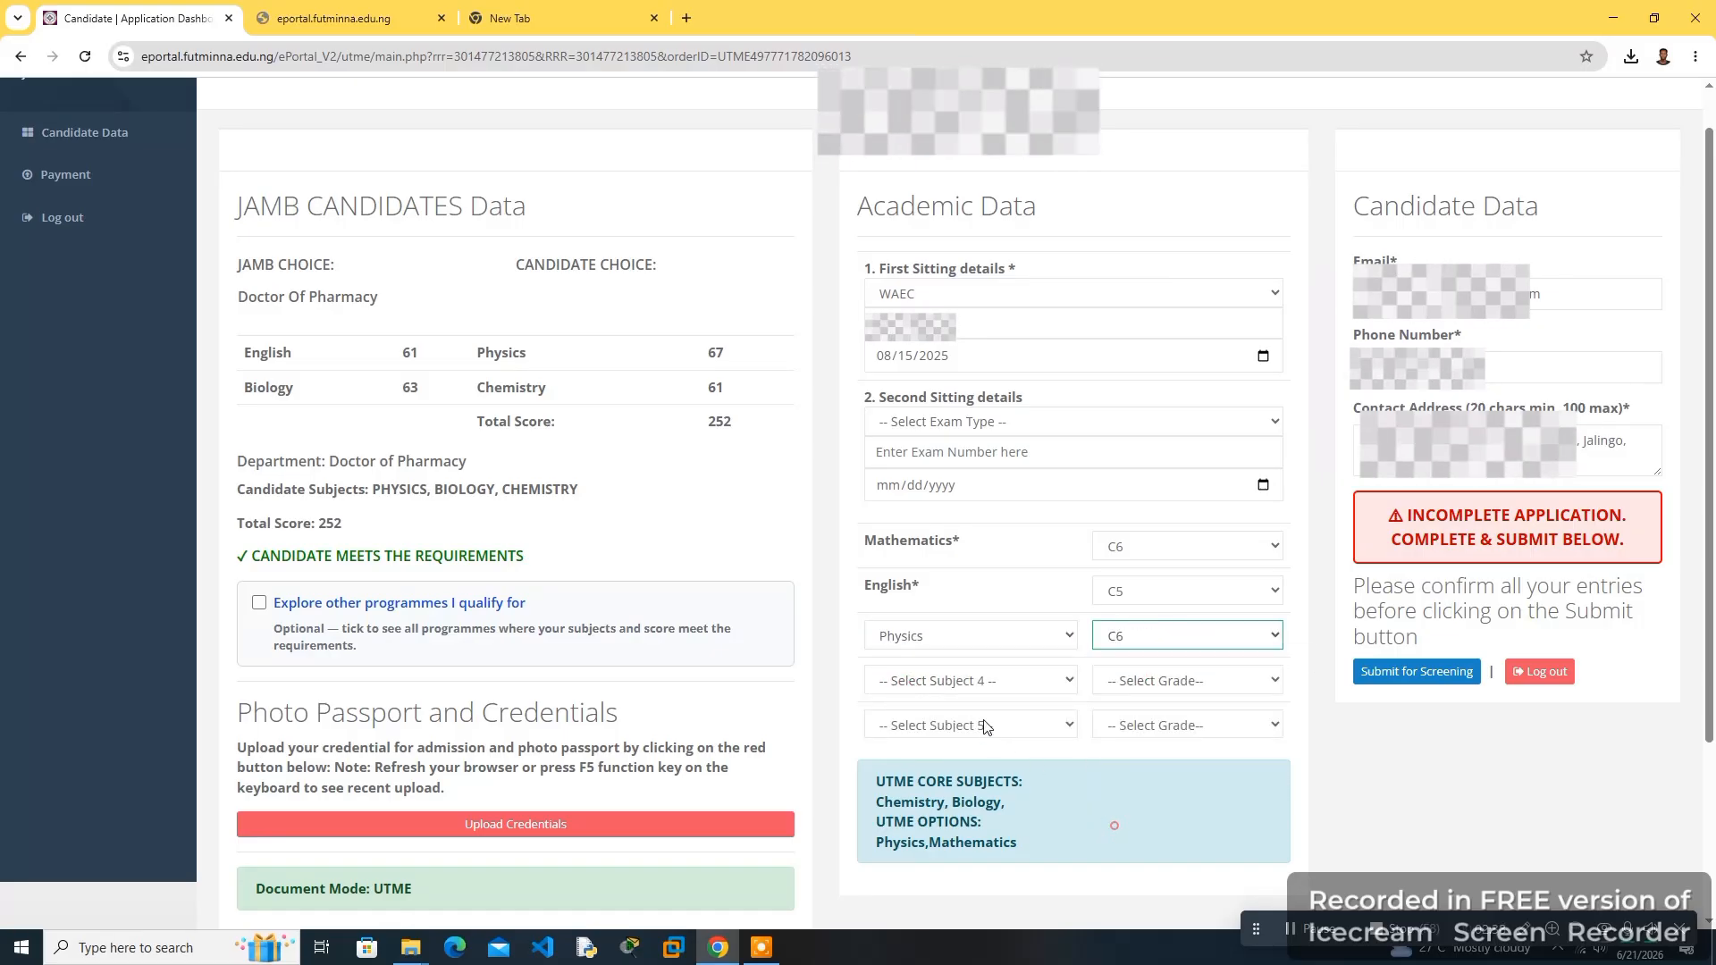
pyautogui.click(969, 686)
pyautogui.click(972, 758)
pyautogui.click(1165, 683)
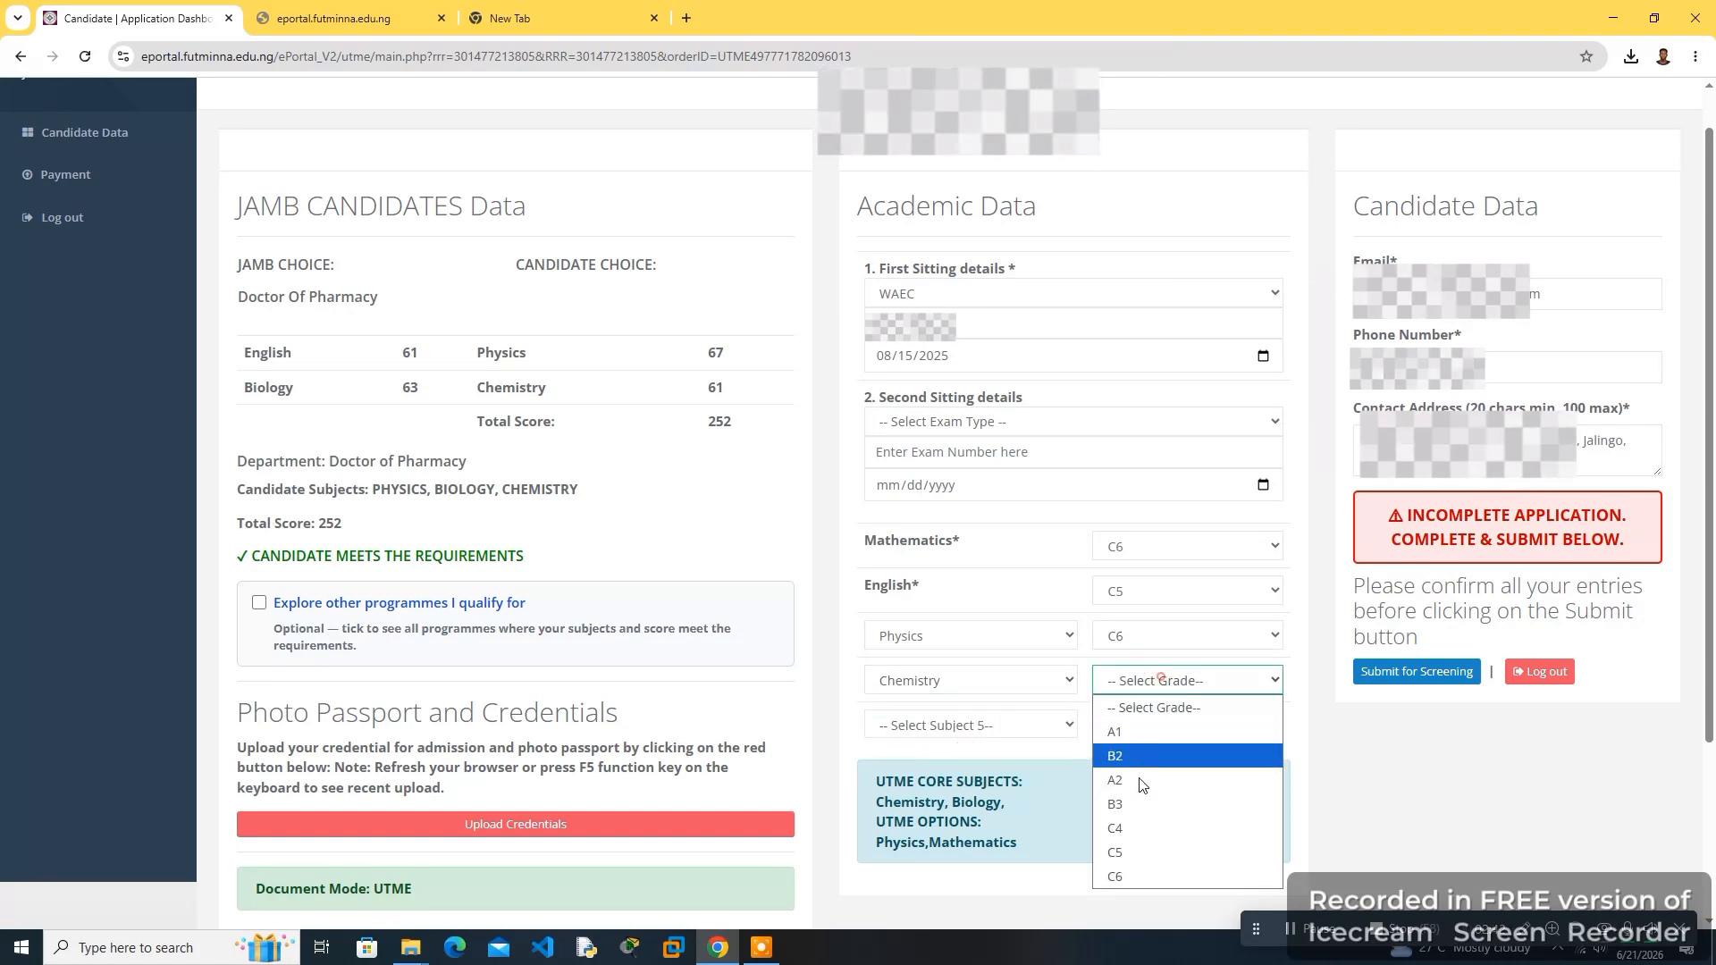
pyautogui.click(1125, 876)
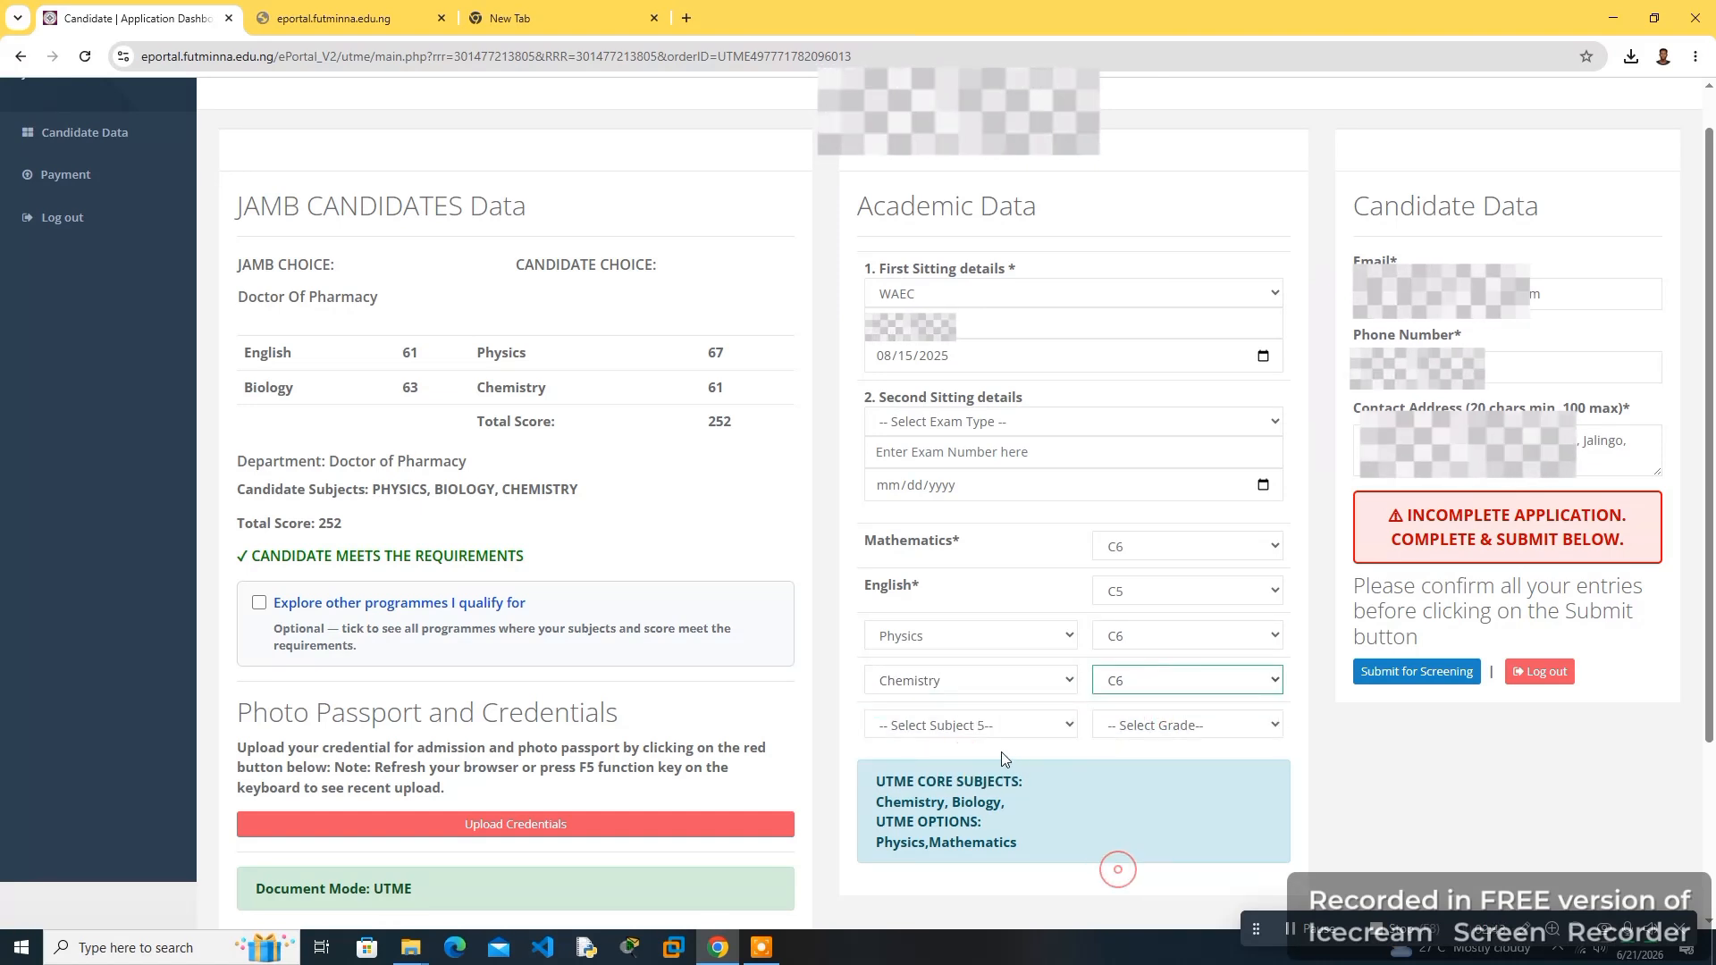
# - Choose Biology as the fifth subject and grade it C6
pyautogui.click(953, 738)
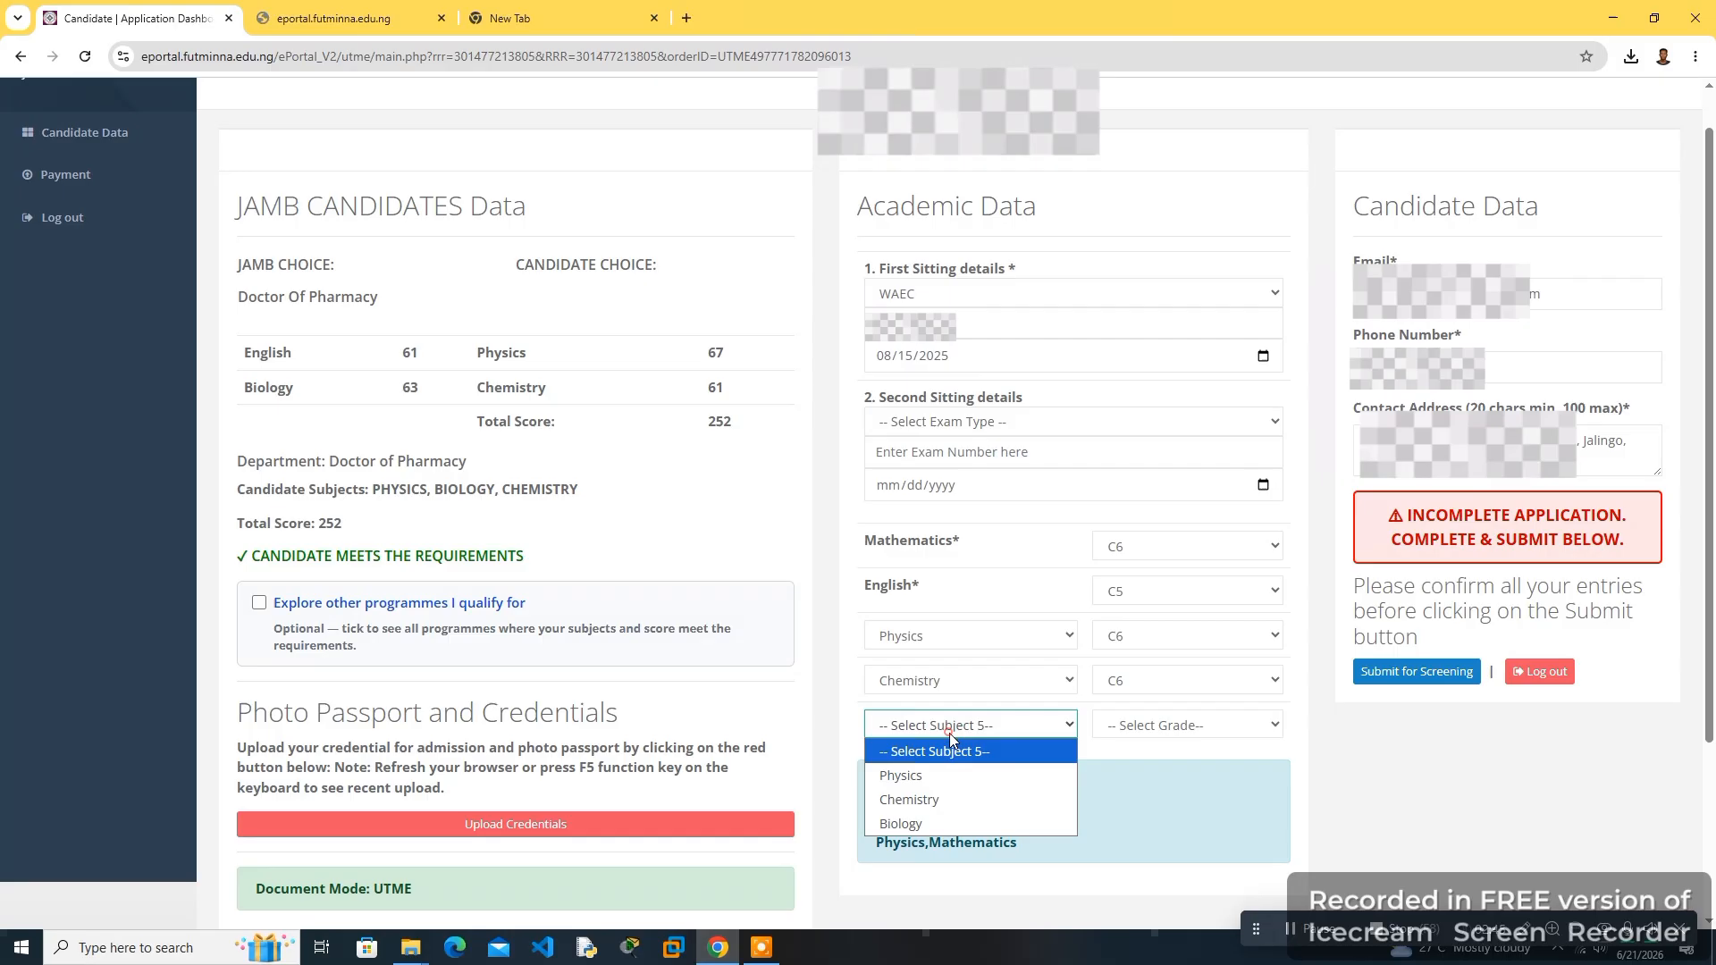
pyautogui.click(930, 823)
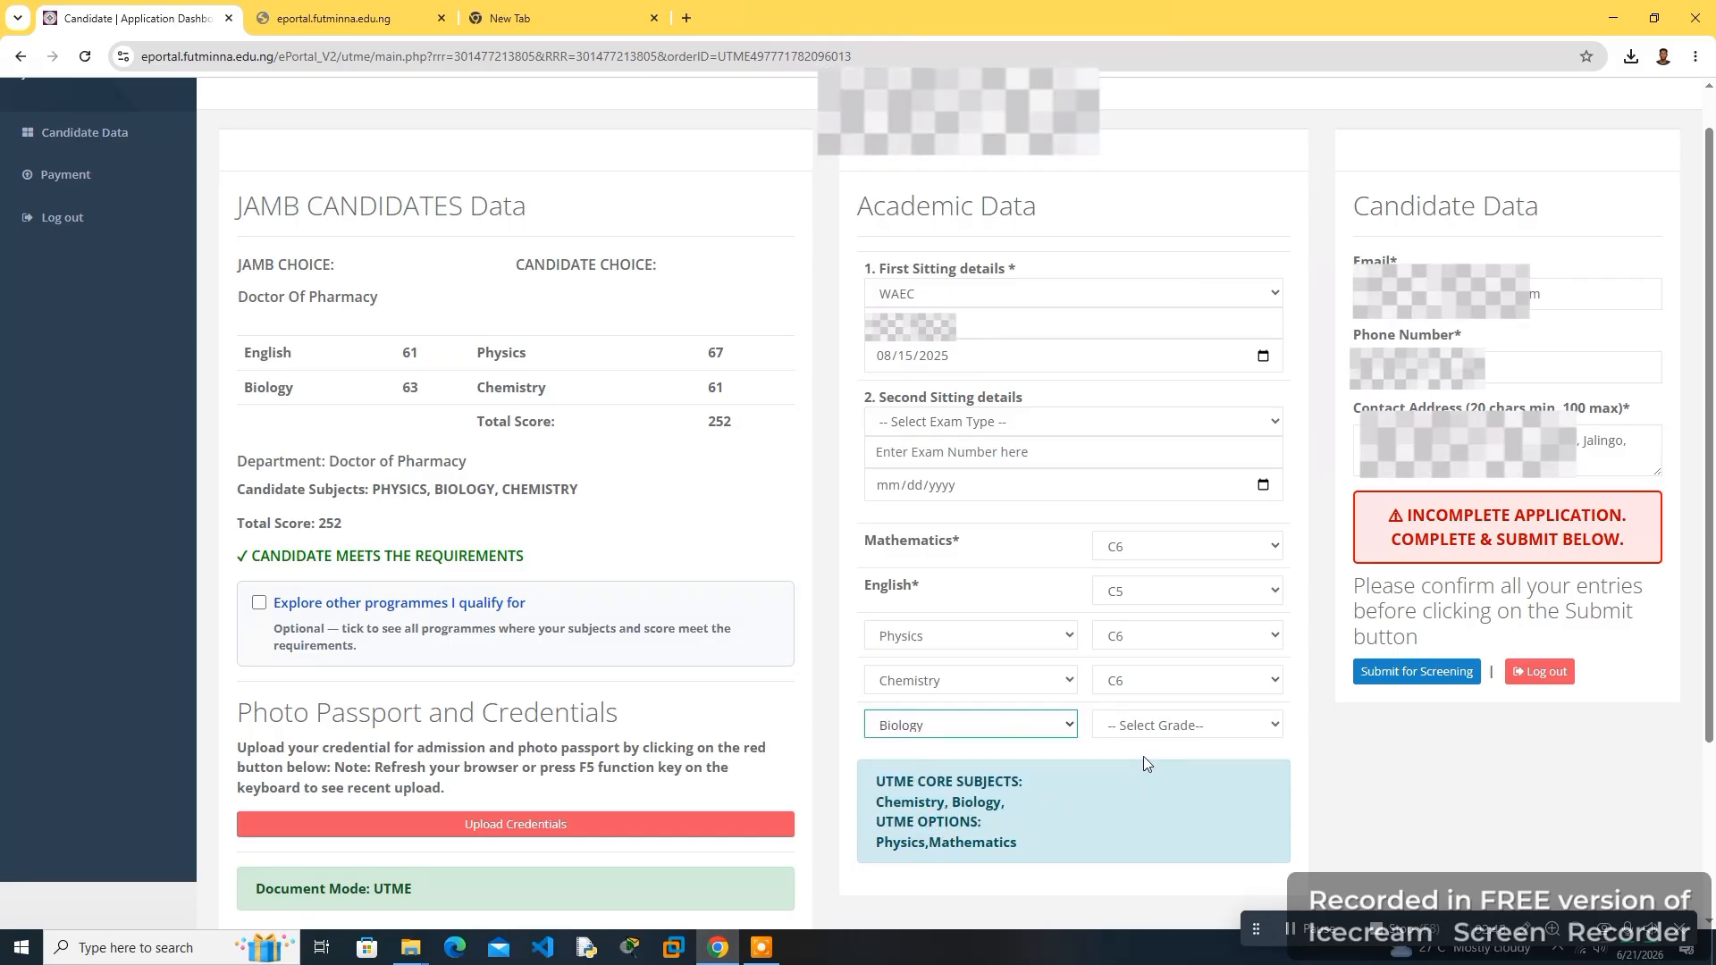
pyautogui.click(1137, 726)
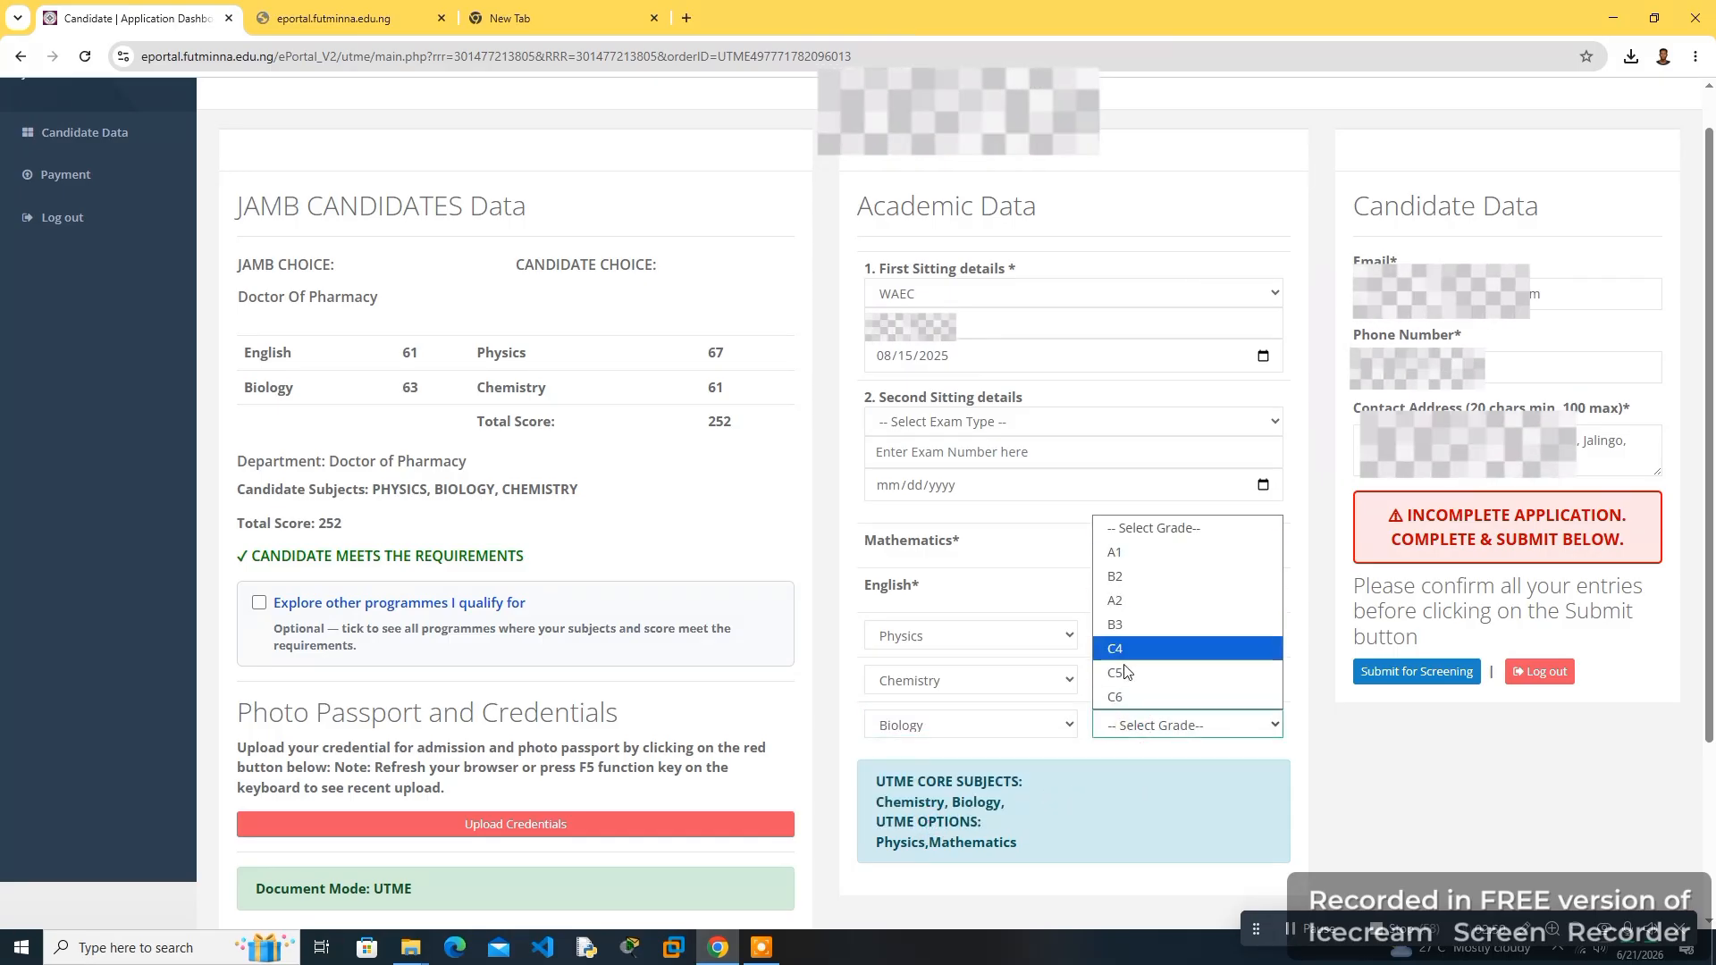
pyautogui.click(1123, 698)
# - Submit the completed application for screening
pyautogui.scroll(1, 1082, 608)
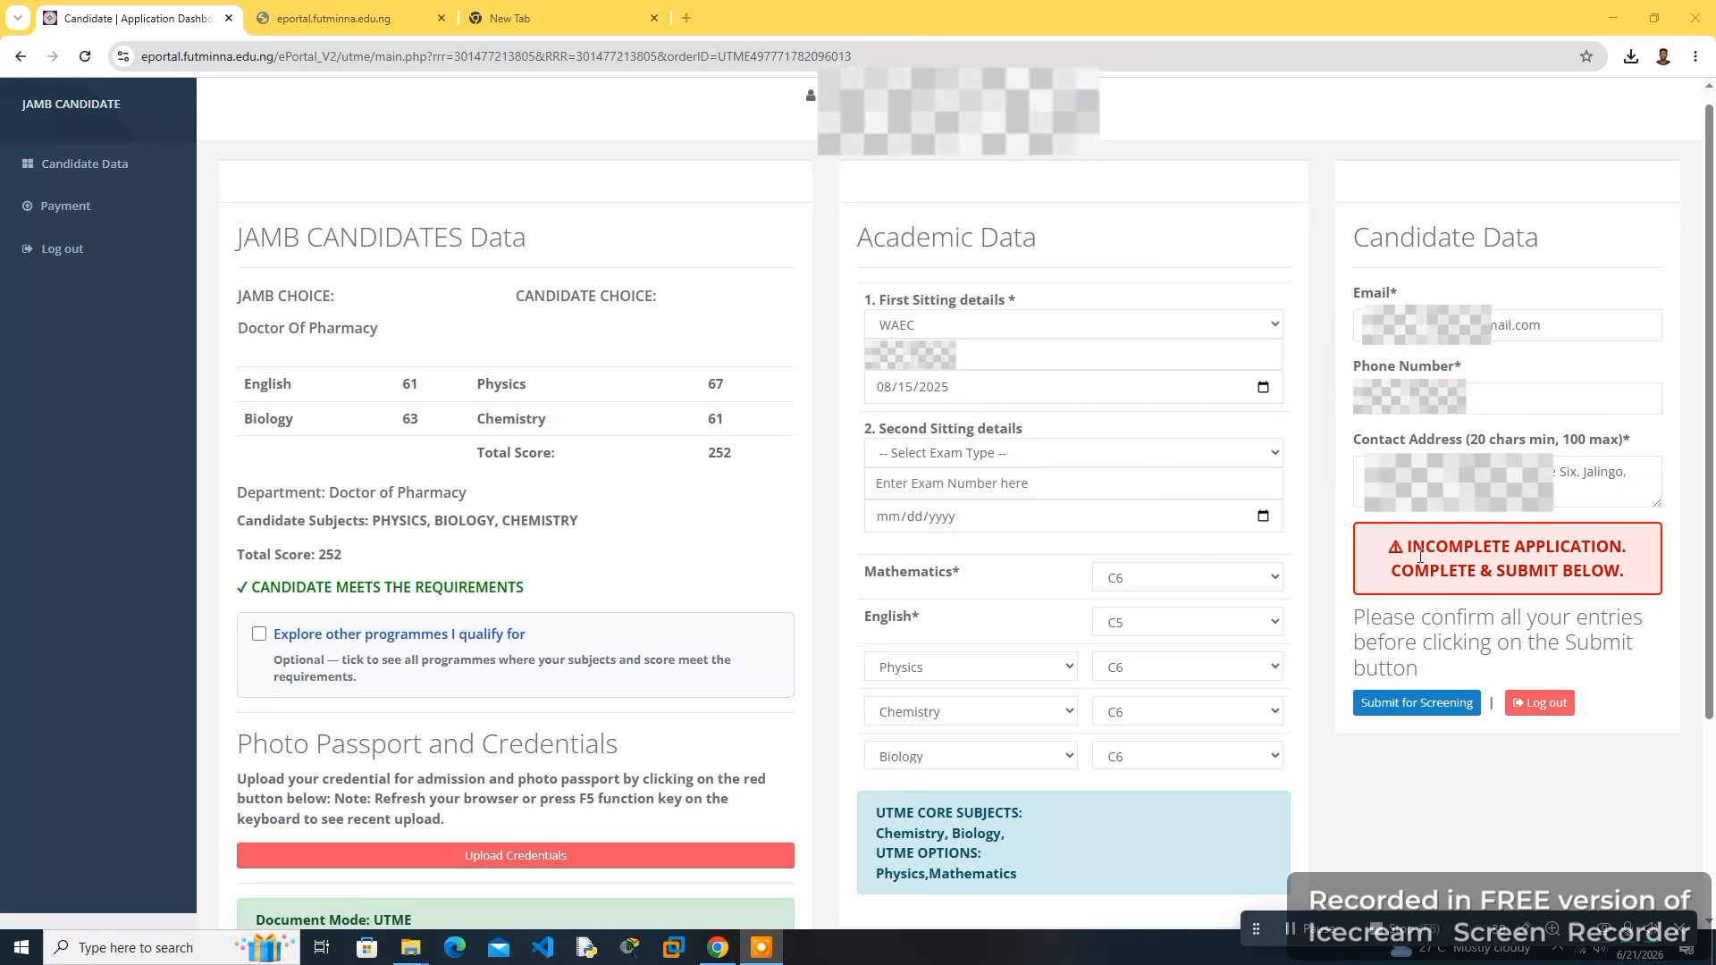
pyautogui.moveTo(1410, 551); pyautogui.dragTo(1628, 586)
pyautogui.click(1570, 580)
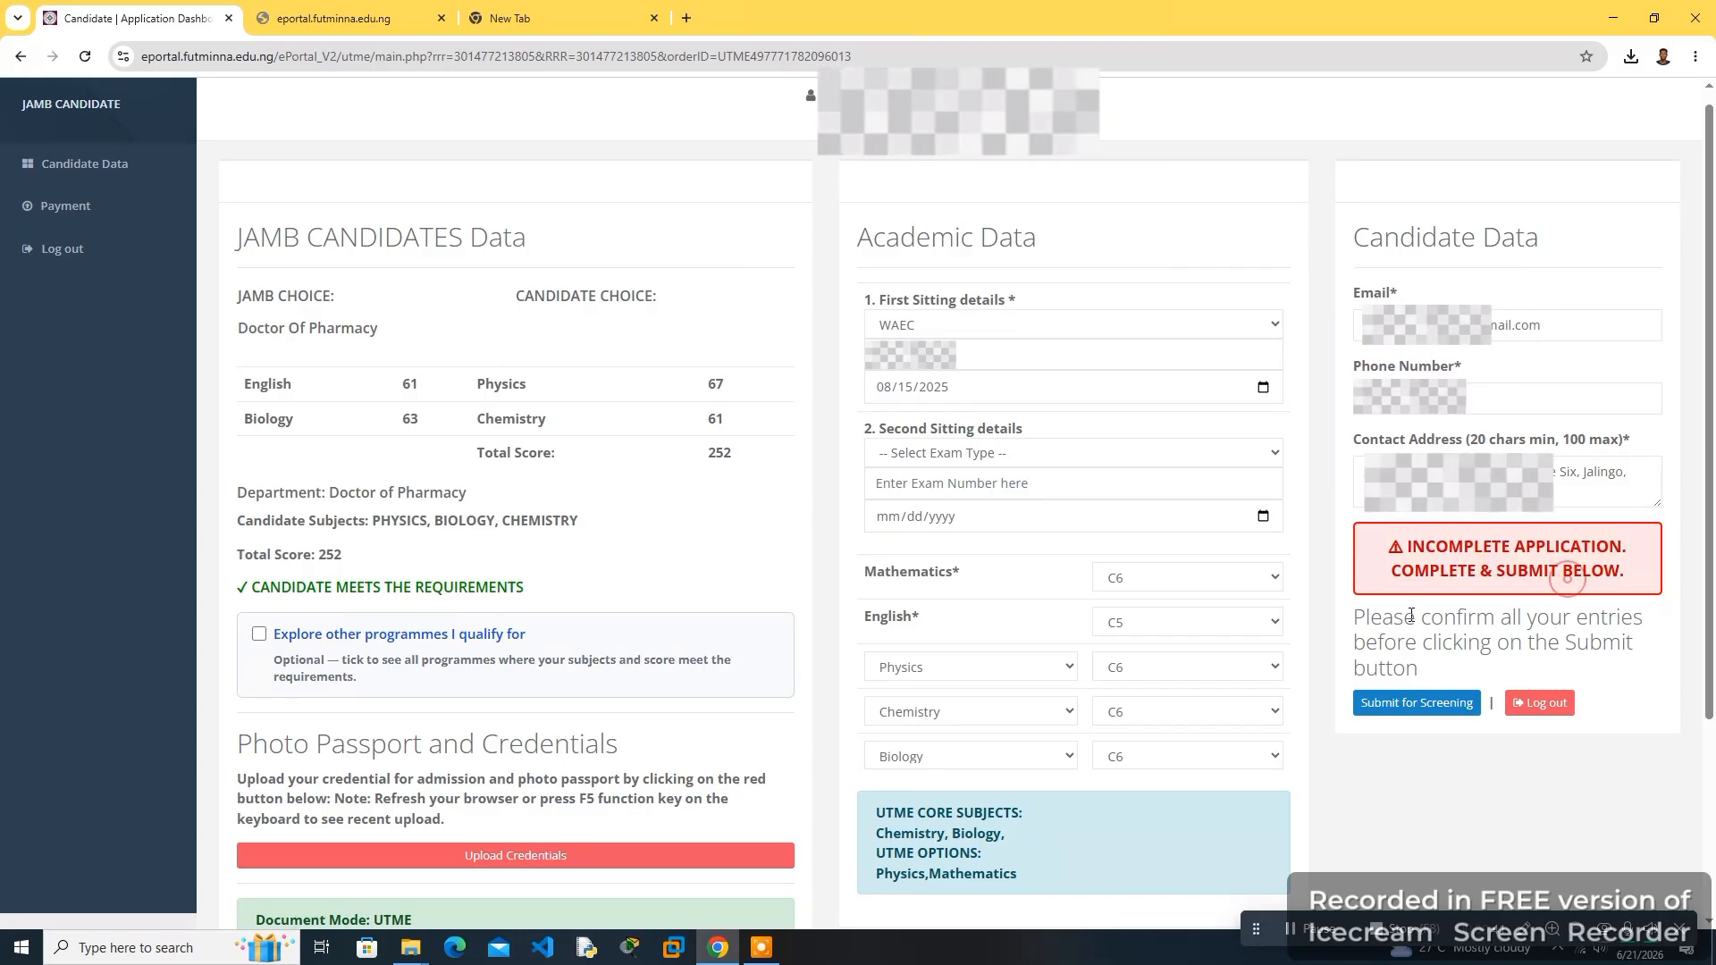
pyautogui.moveTo(1372, 617); pyautogui.dragTo(1406, 662)
pyautogui.click(1406, 661)
pyautogui.click(1408, 711)
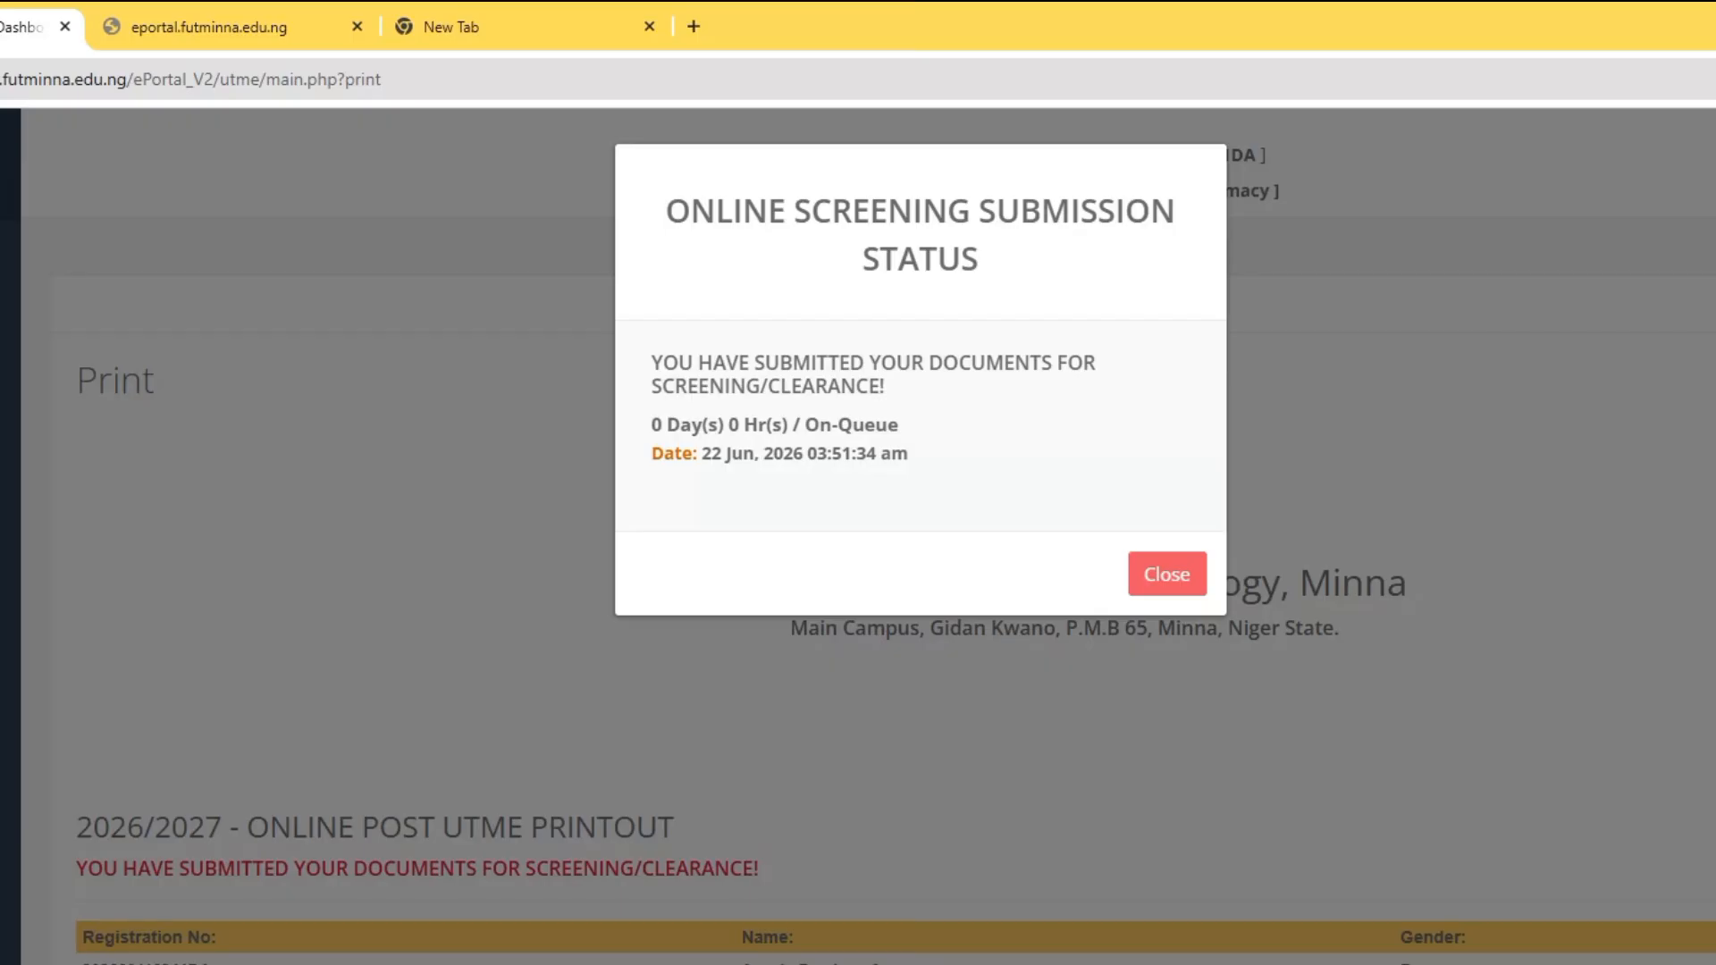
# - Examine the online screening submission status message
pyautogui.moveTo(662, 183); pyautogui.dragTo(1017, 292)
pyautogui.click(1006, 272)
pyautogui.doubleClick(728, 425)
pyautogui.moveTo(797, 442); pyautogui.dragTo(828, 438)
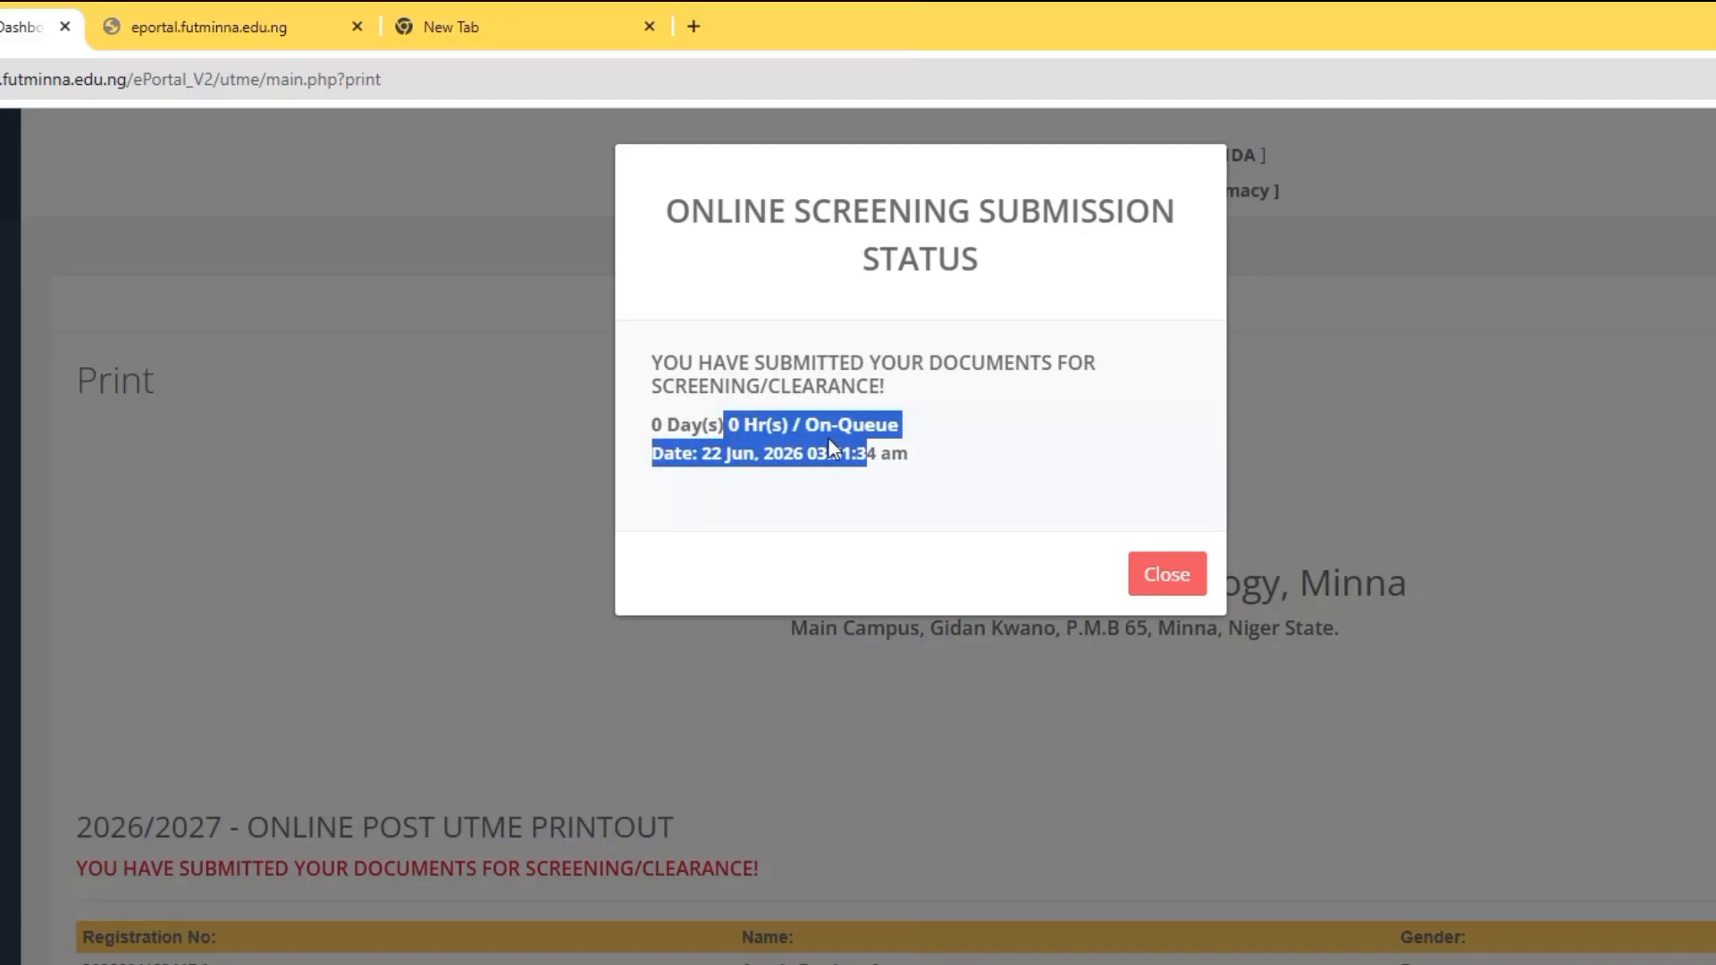
pyautogui.click(747, 410)
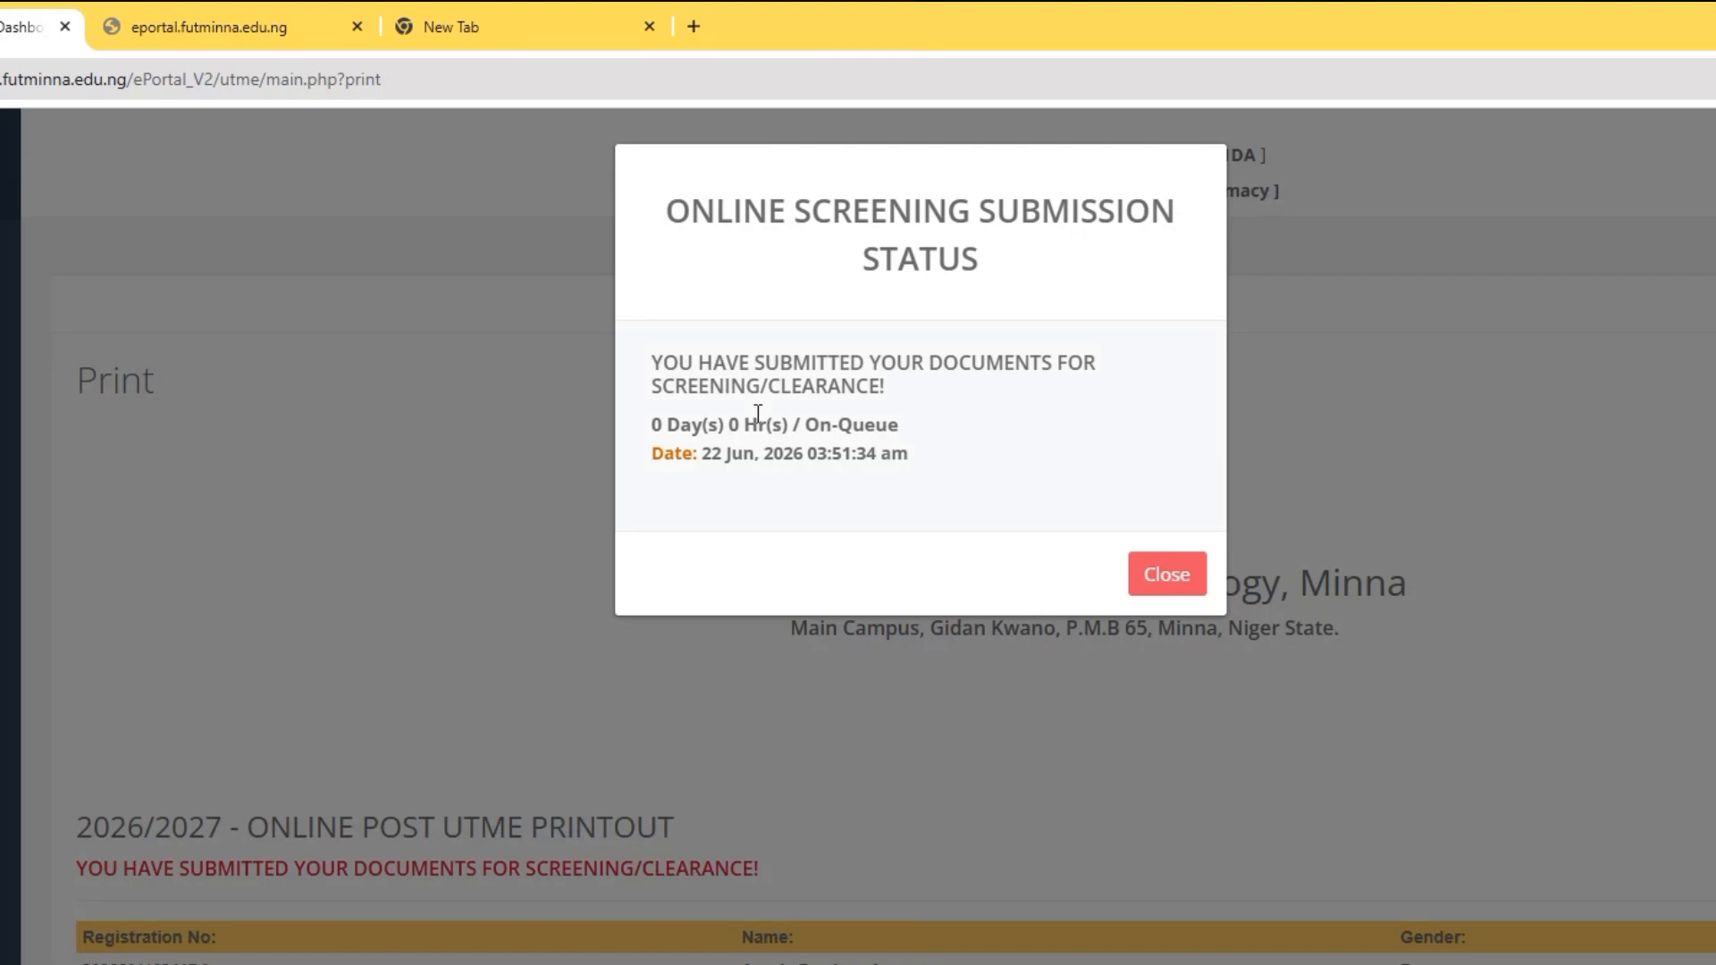
# - Close the status dialog and start printing the 2026/2027 online Post-UTME printout
pyautogui.click(1167, 573)
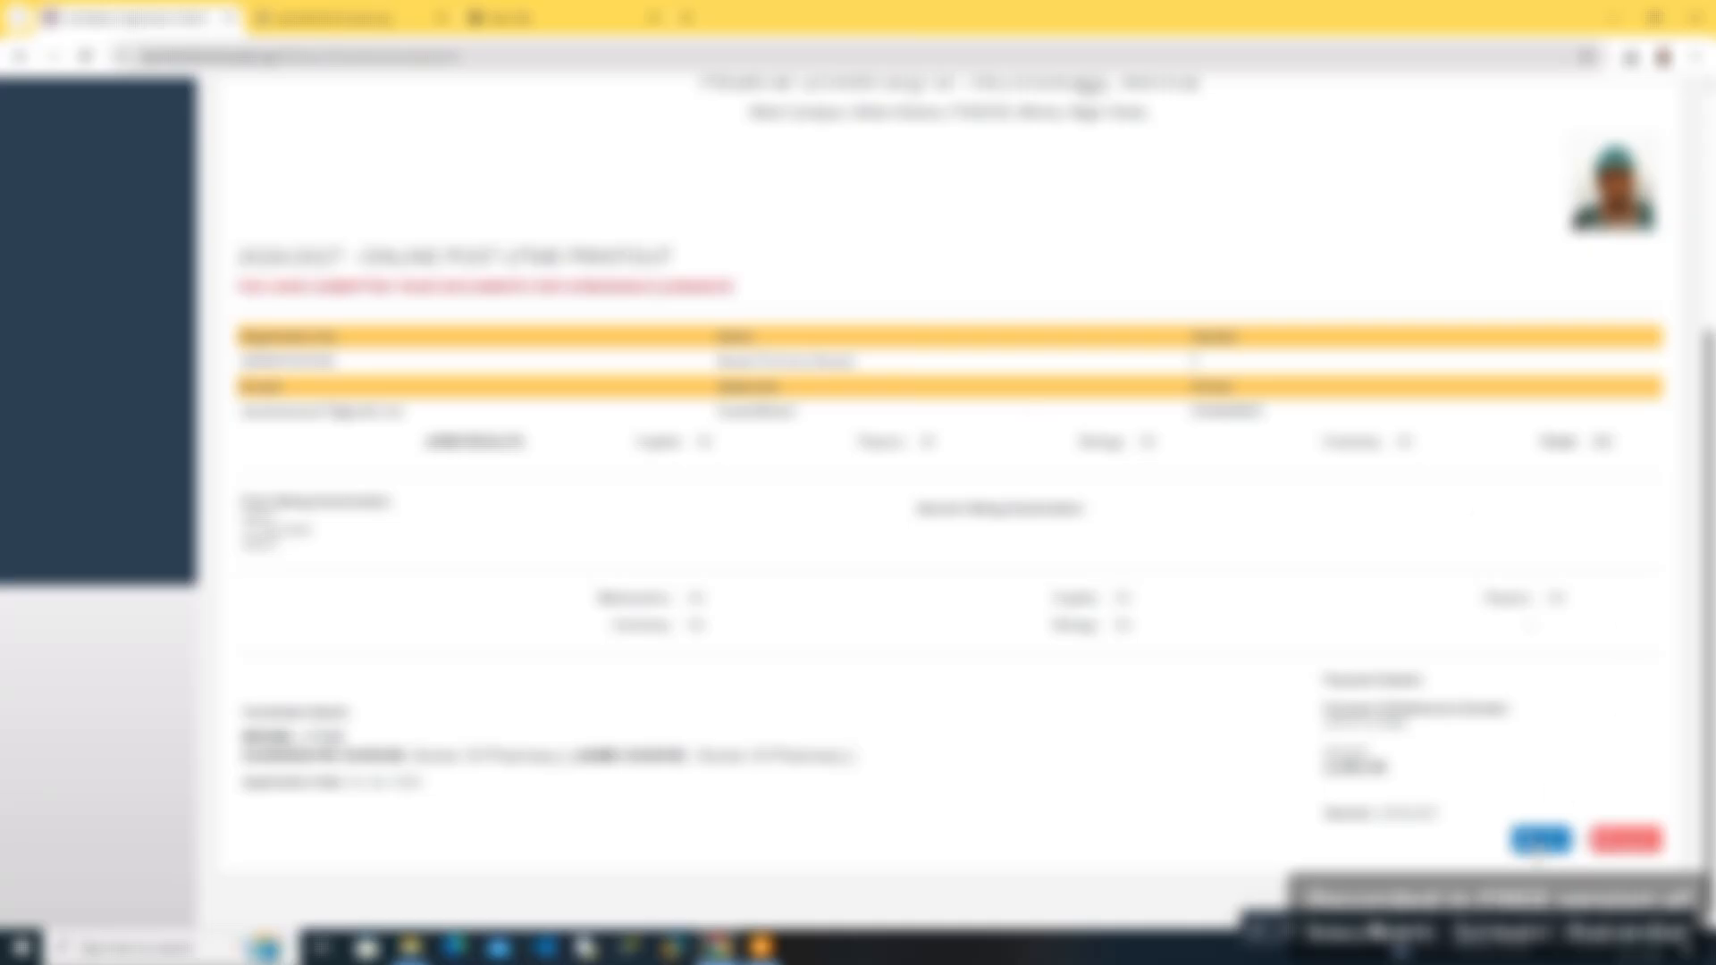
pyautogui.click(1539, 845)
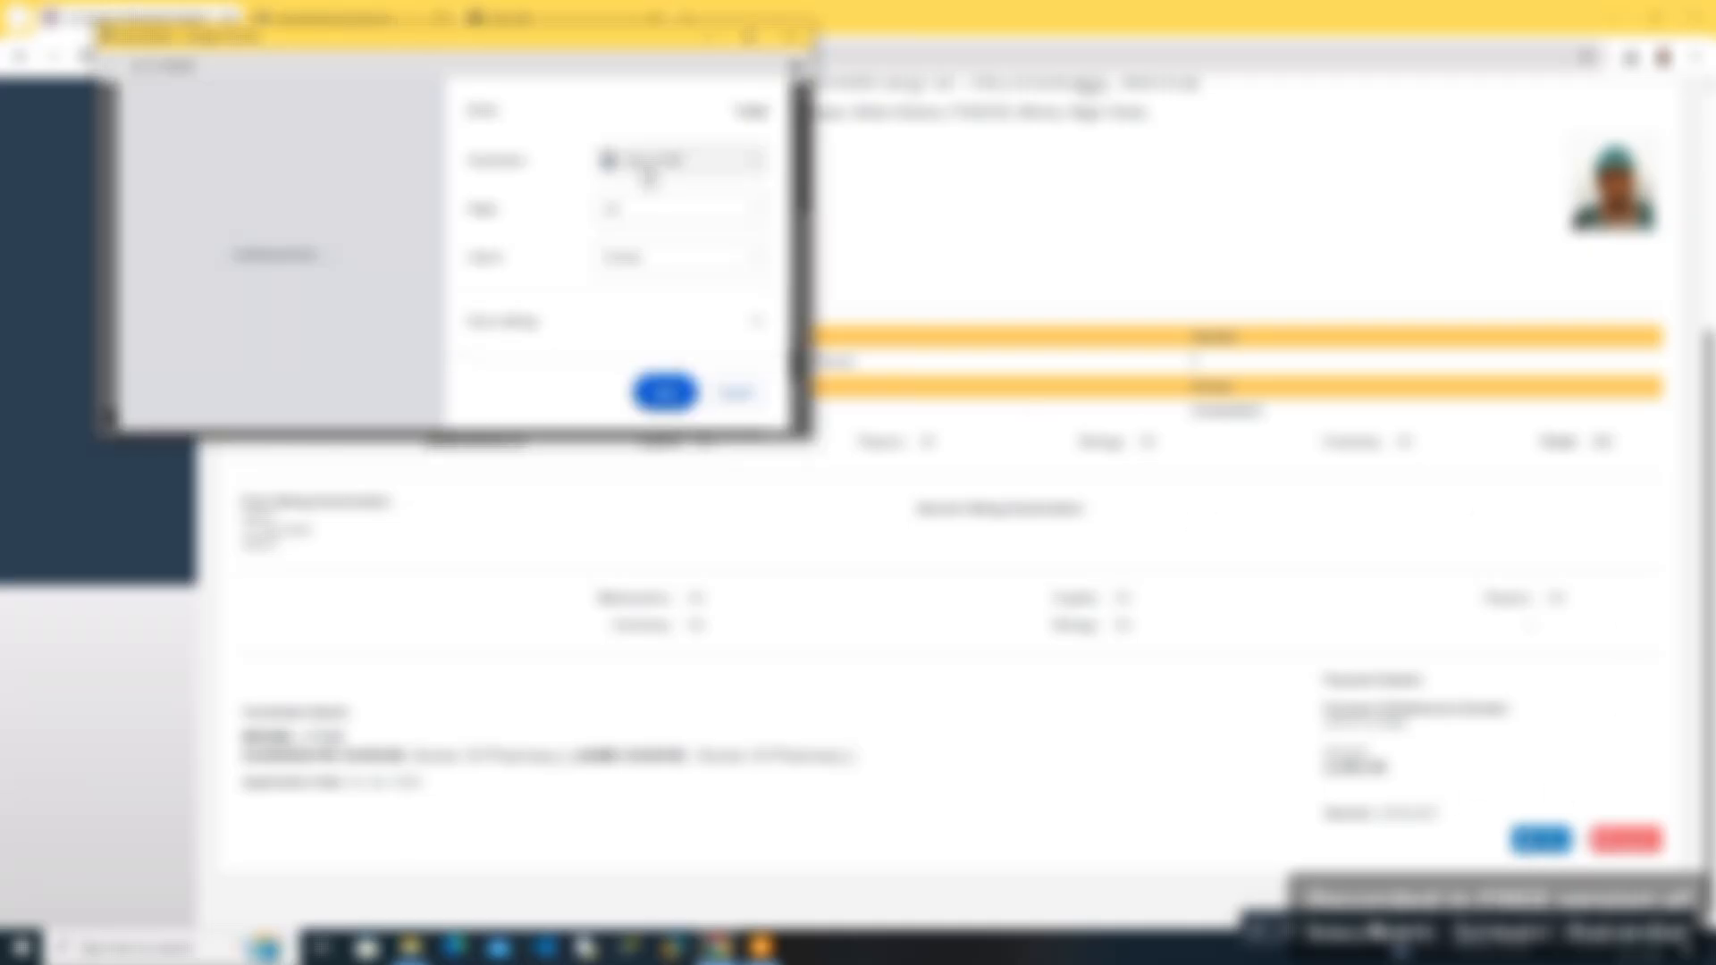